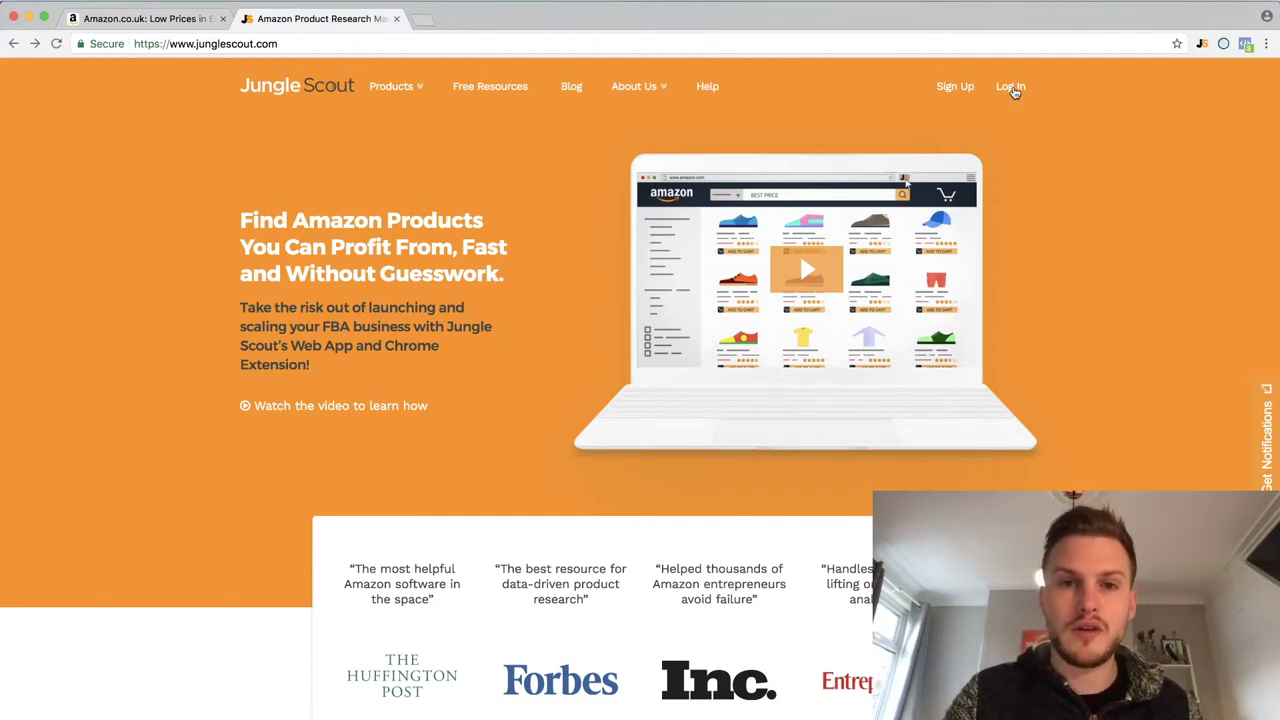
Step: Log in to the Jungle Scout account with the filled-in credentials and open the Product Database
{"action": "left_click", "coordinate": [1014, 90]}
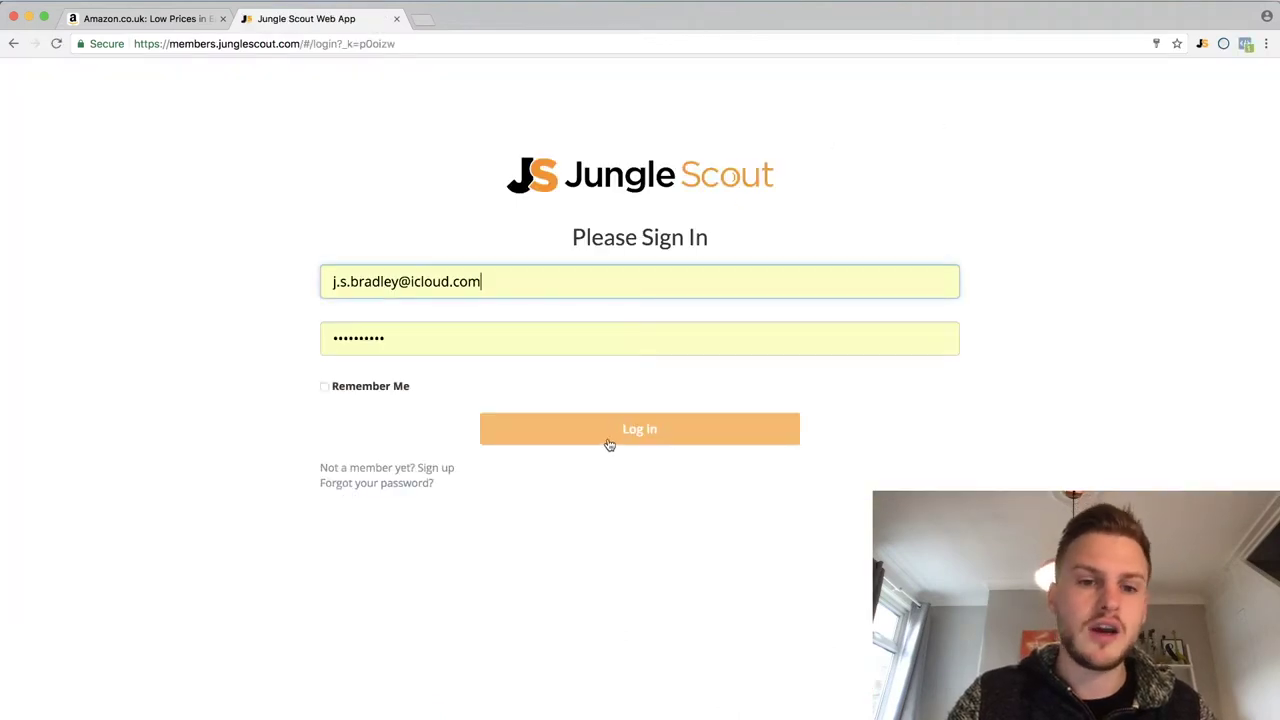
{"action": "left_click", "coordinate": [609, 430]}
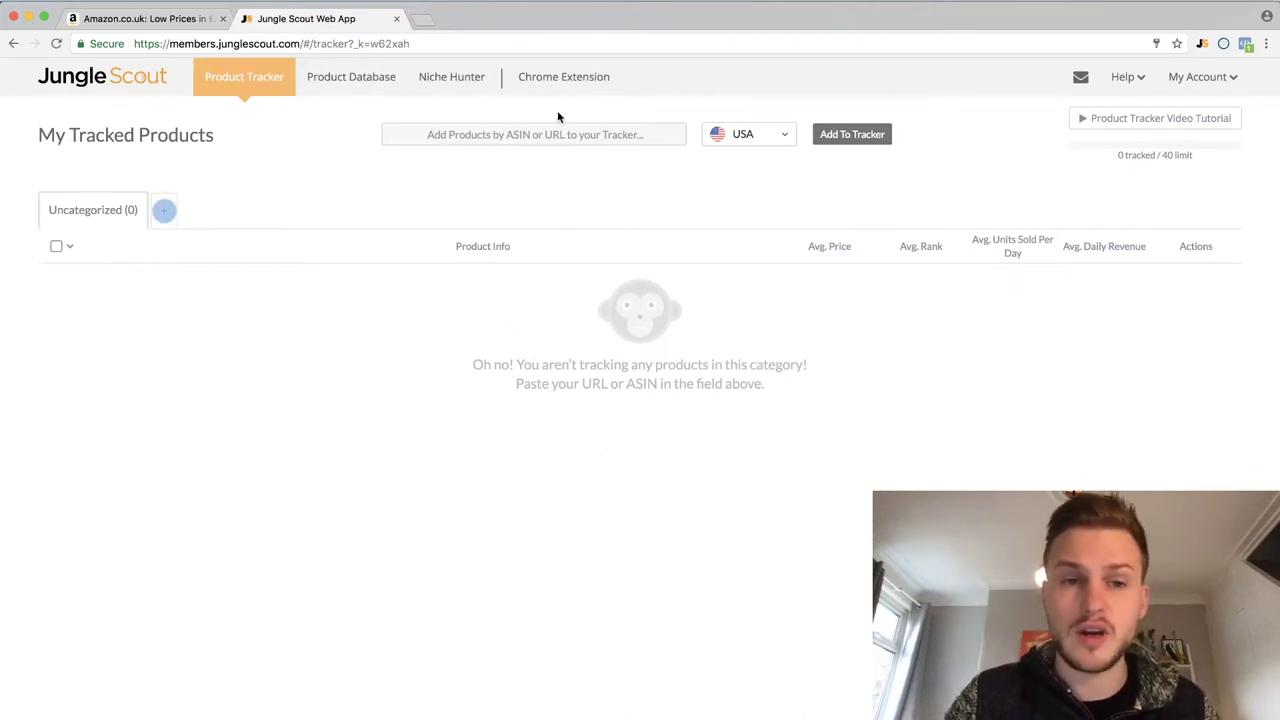
{"action": "left_click", "coordinate": [346, 80]}
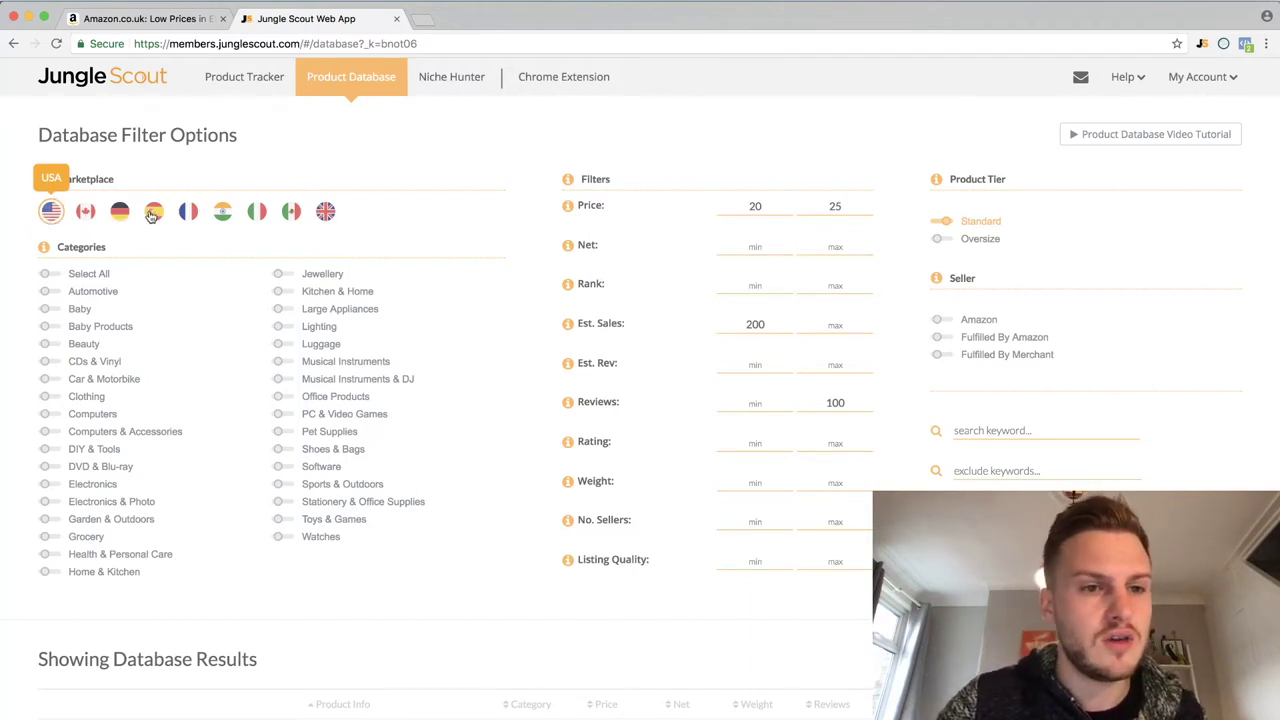
Step: Choose the UK marketplace and enable all categories except Beauty, Clothing, DVD & Blu-ray, Grocery, and Health & Personal Care
{"action": "left_click", "coordinate": [328, 213]}
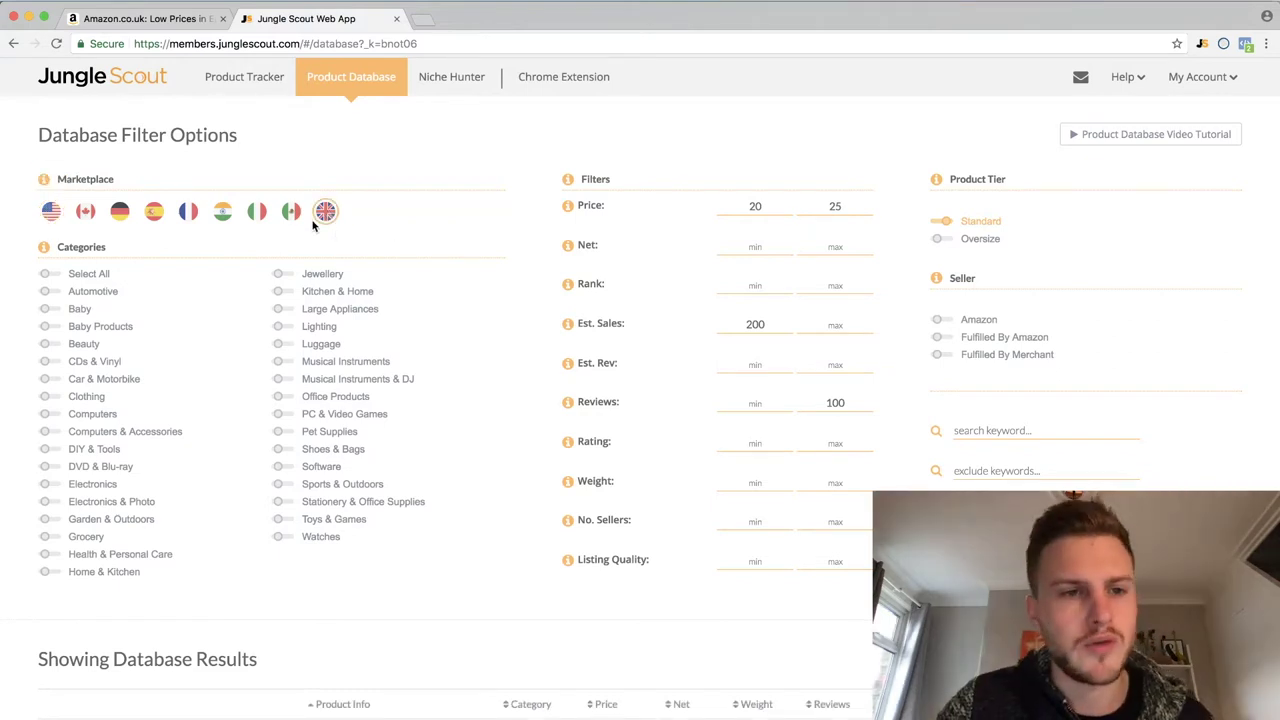
{"action": "left_click", "coordinate": [47, 275]}
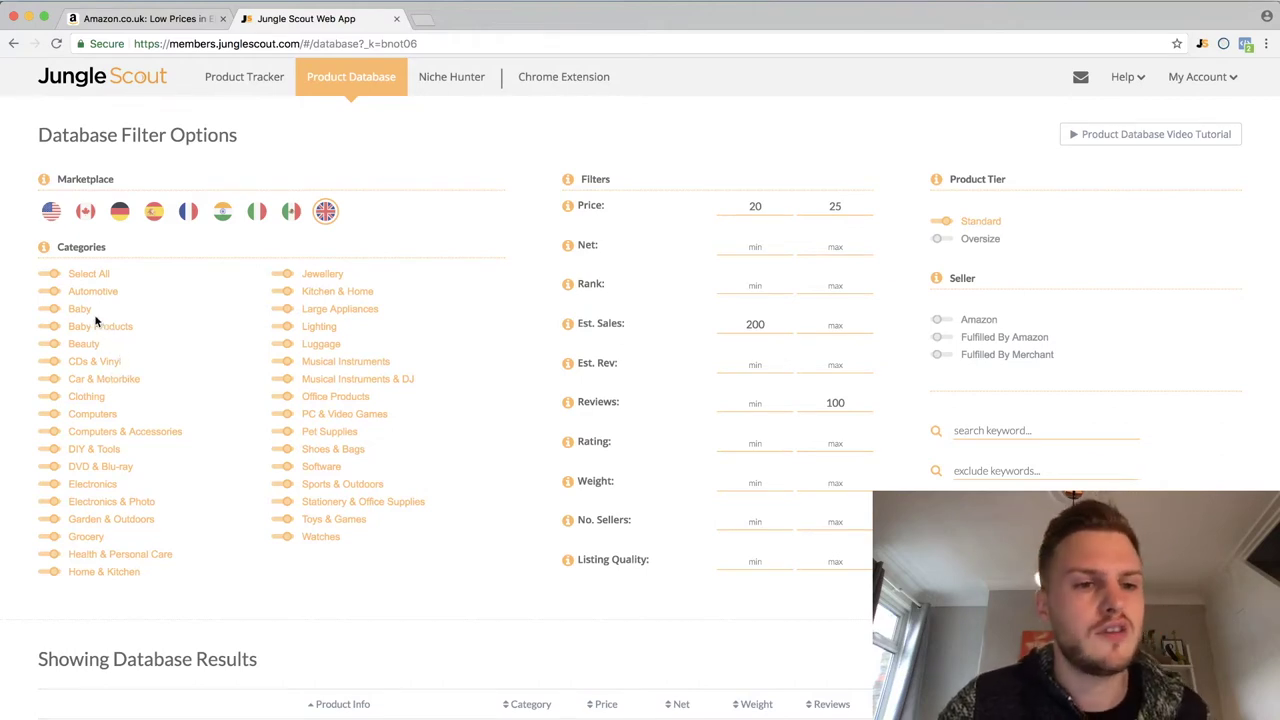
{"action": "left_click", "coordinate": [48, 344]}
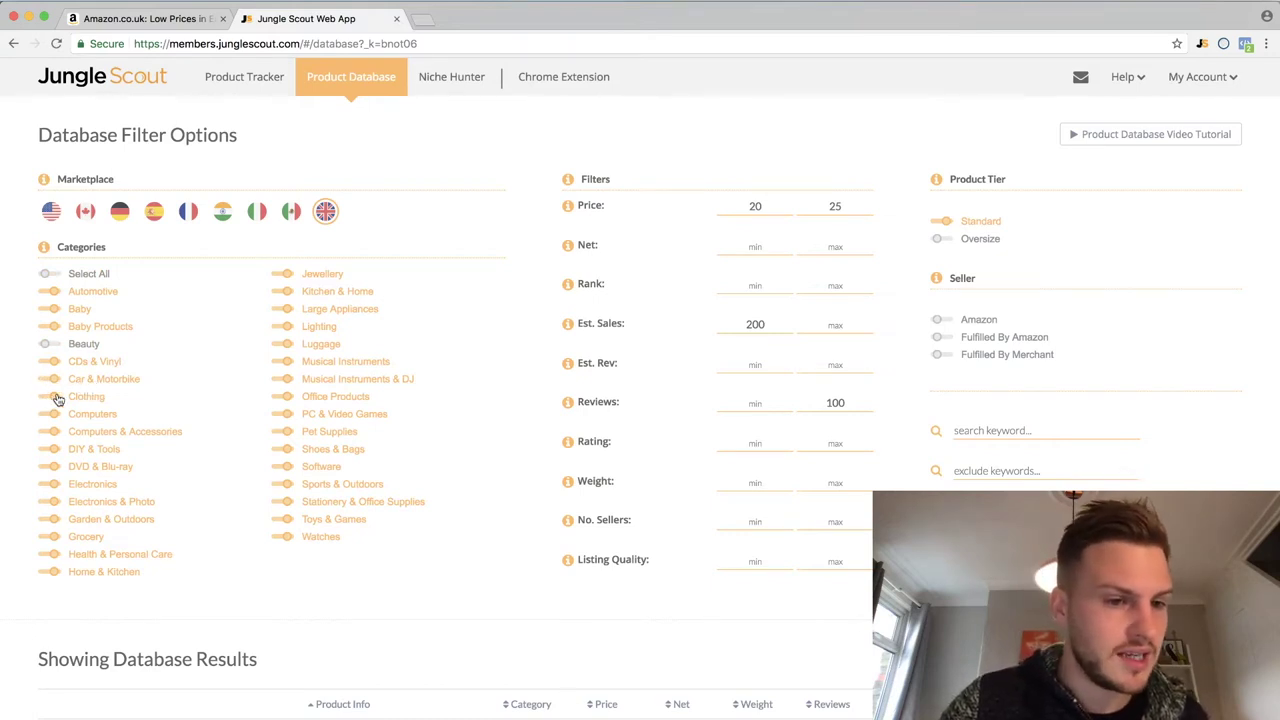
{"action": "left_click", "coordinate": [52, 398]}
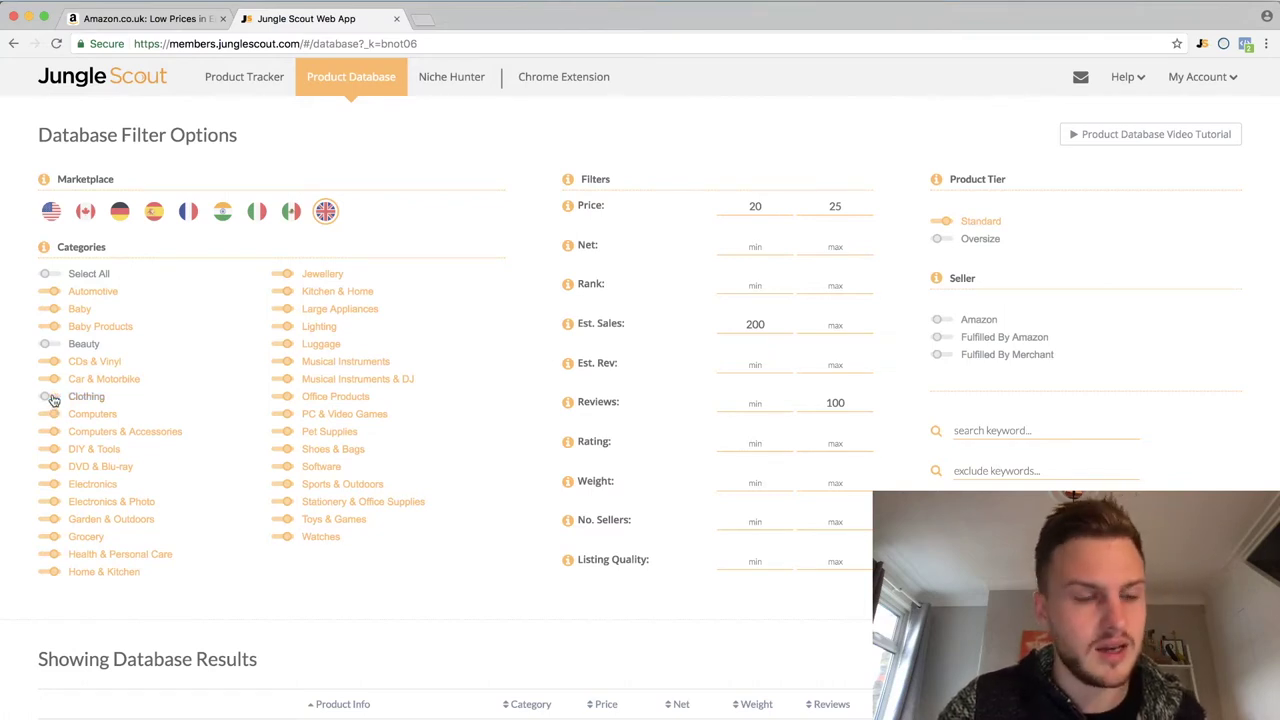
{"action": "left_click", "coordinate": [50, 467]}
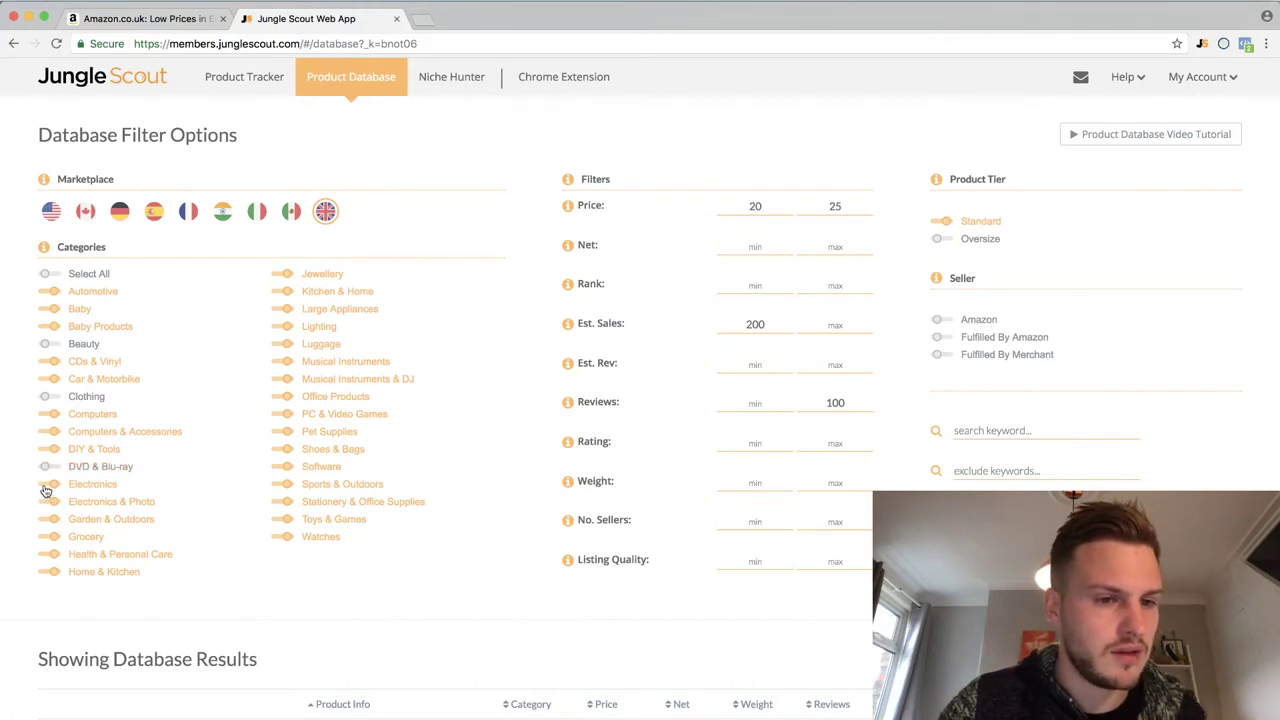
{"action": "left_click", "coordinate": [50, 539]}
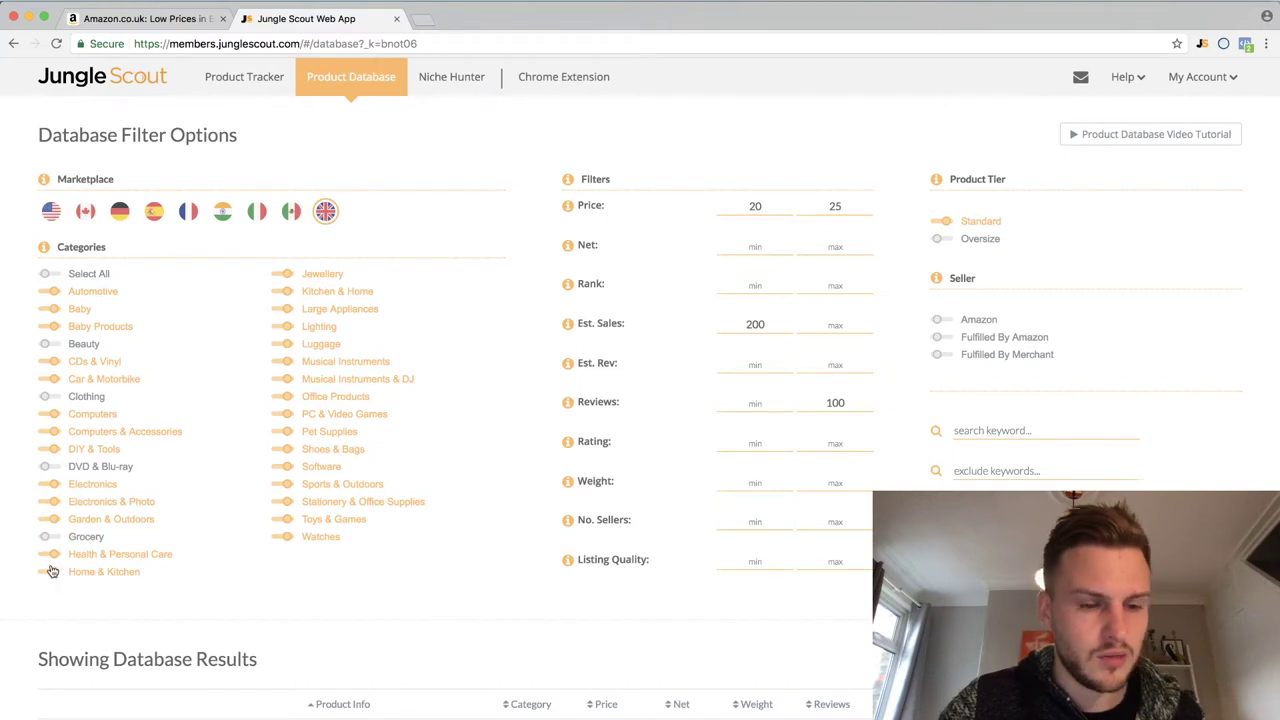
{"action": "left_click", "coordinate": [52, 556]}
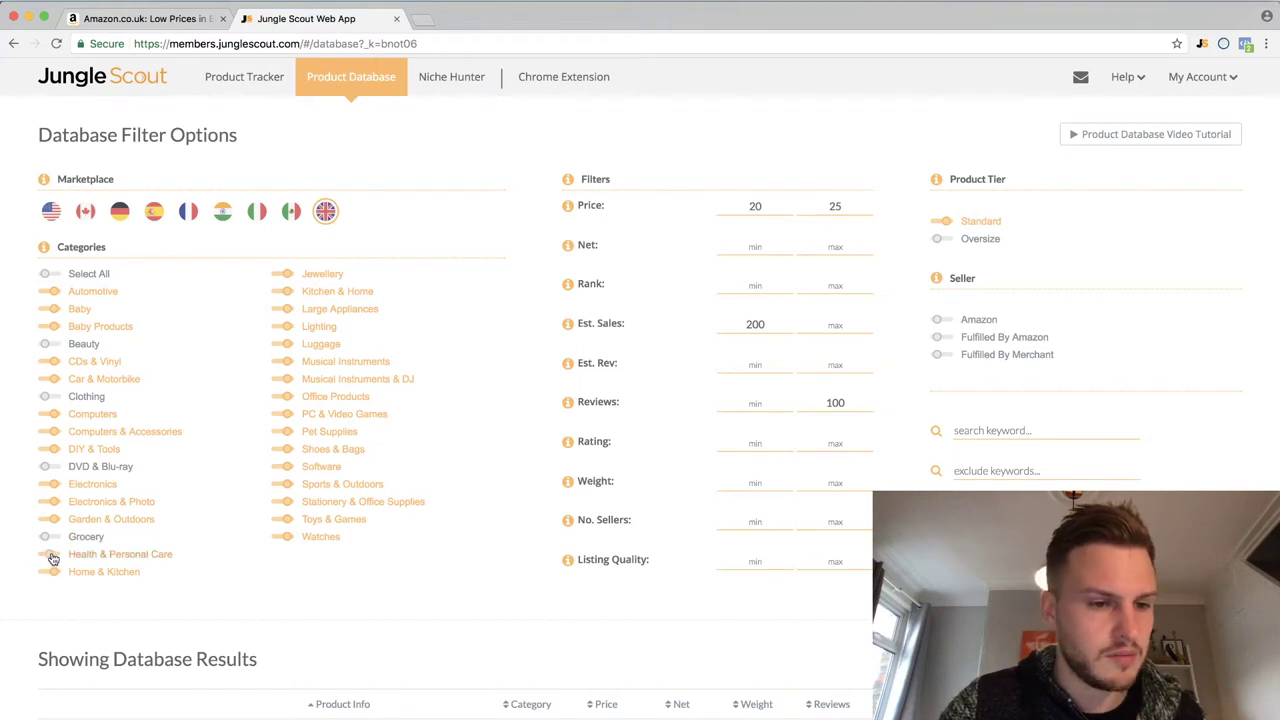
Step: Exclude the Jewellery, Shoes & Bags, Software, Watches and Automotive categories from the product search
{"action": "left_click", "coordinate": [286, 275]}
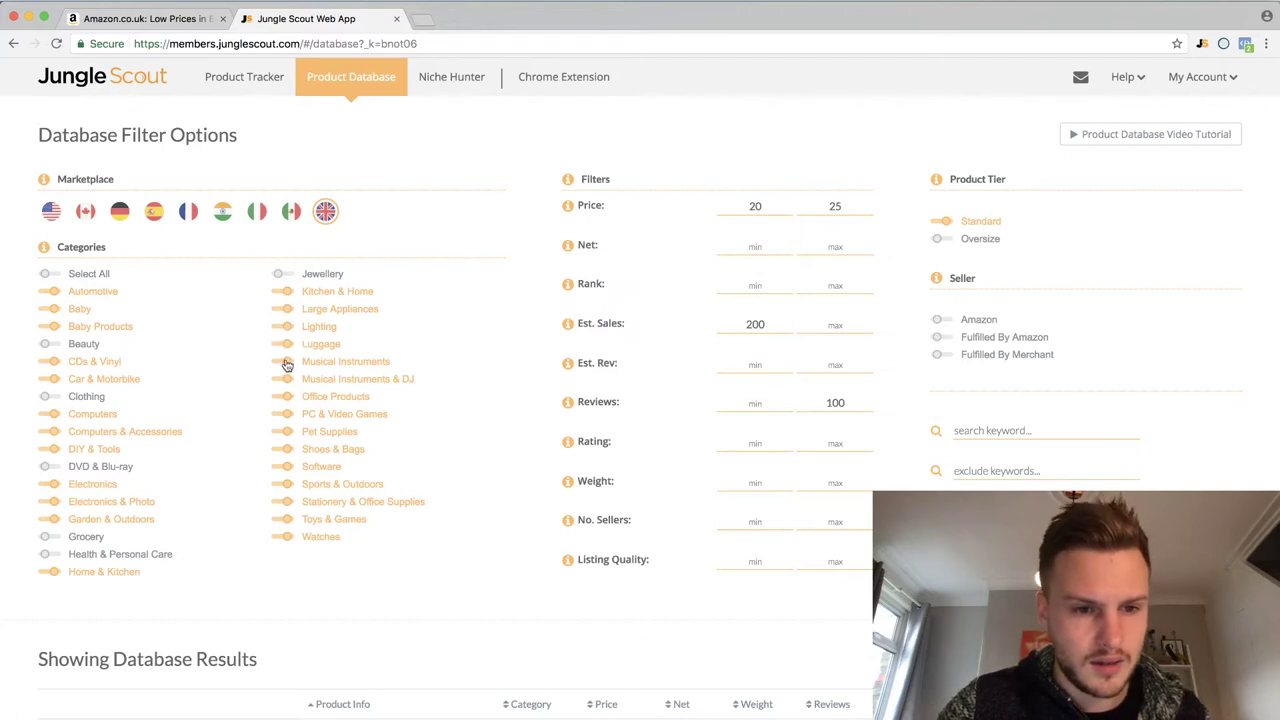
{"action": "left_click", "coordinate": [285, 450]}
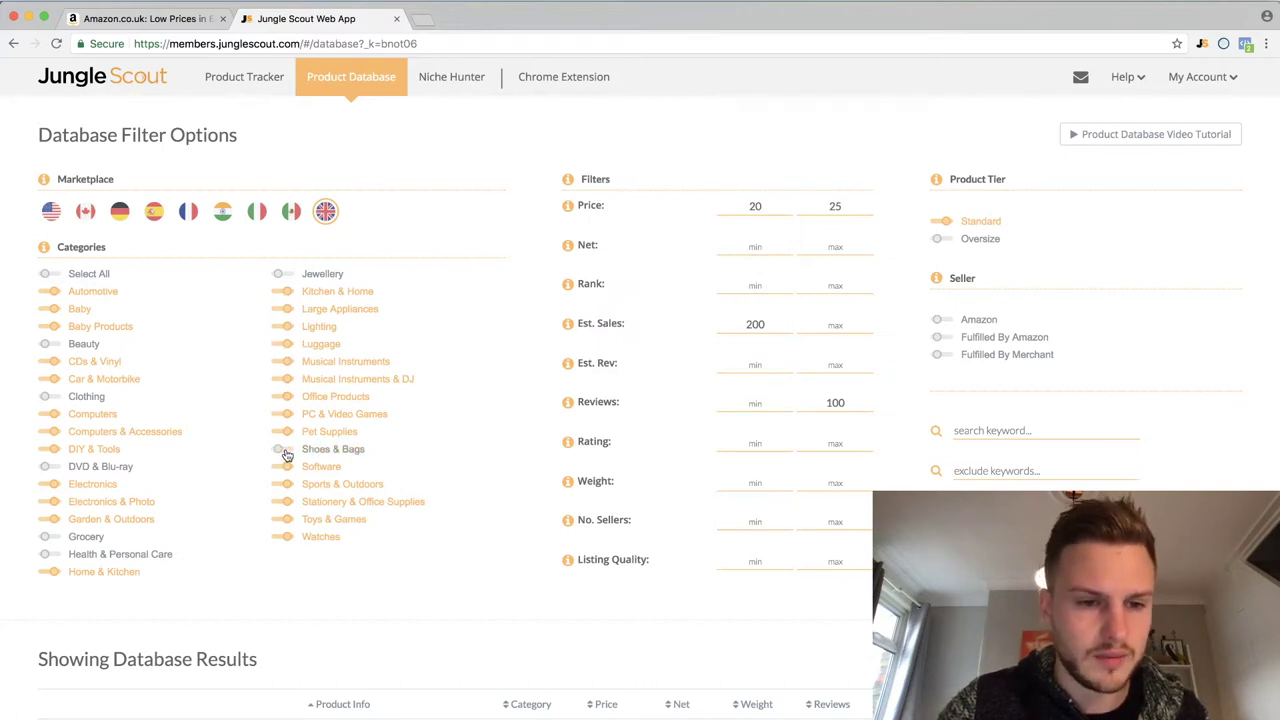
{"action": "left_click", "coordinate": [285, 467]}
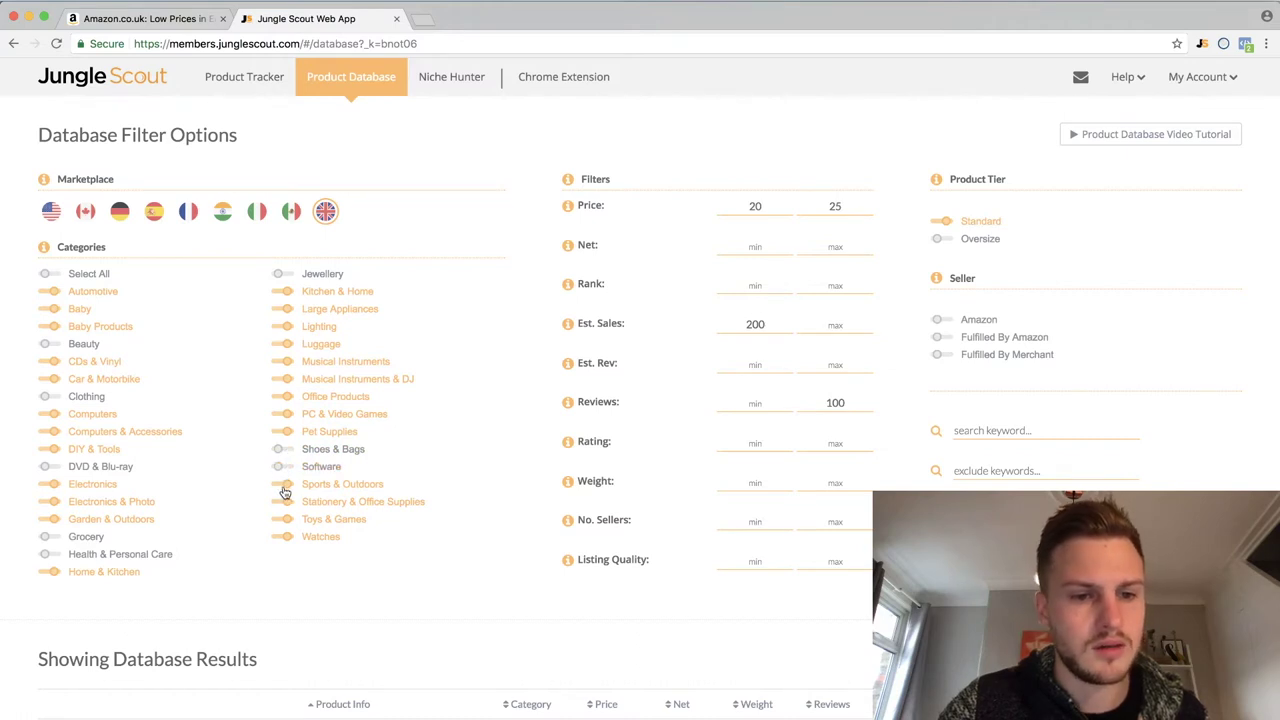
{"action": "left_click", "coordinate": [285, 538]}
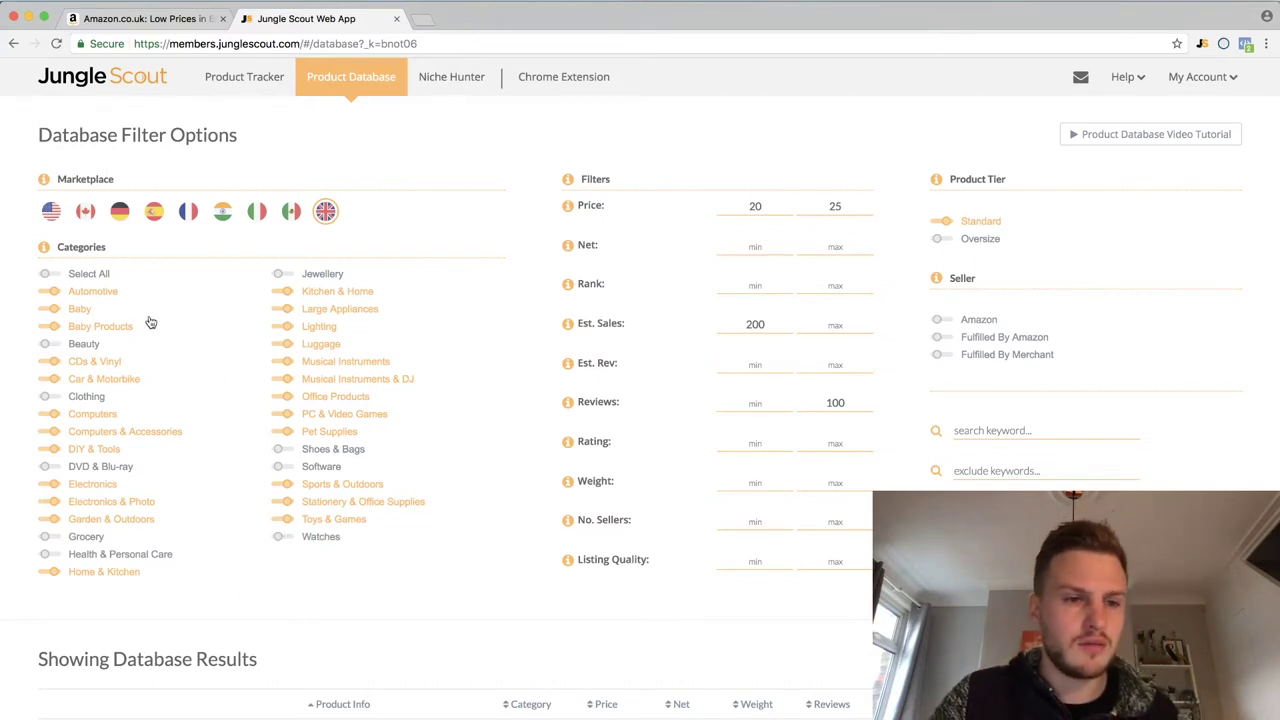
{"action": "left_click", "coordinate": [52, 293]}
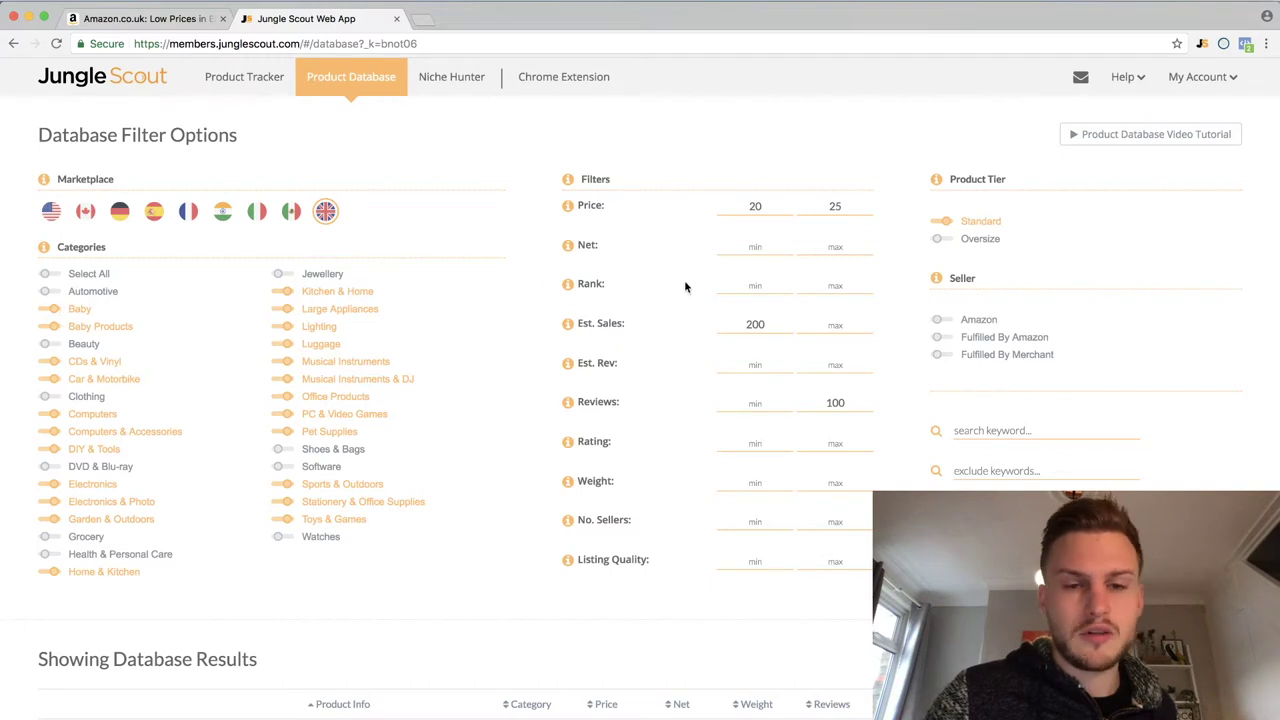
Step: Set the minimum price filter to 10 and the minimum estimated sales to 150
{"action": "left_click", "coordinate": [755, 206]}
{"action": "type", "text": "10"}
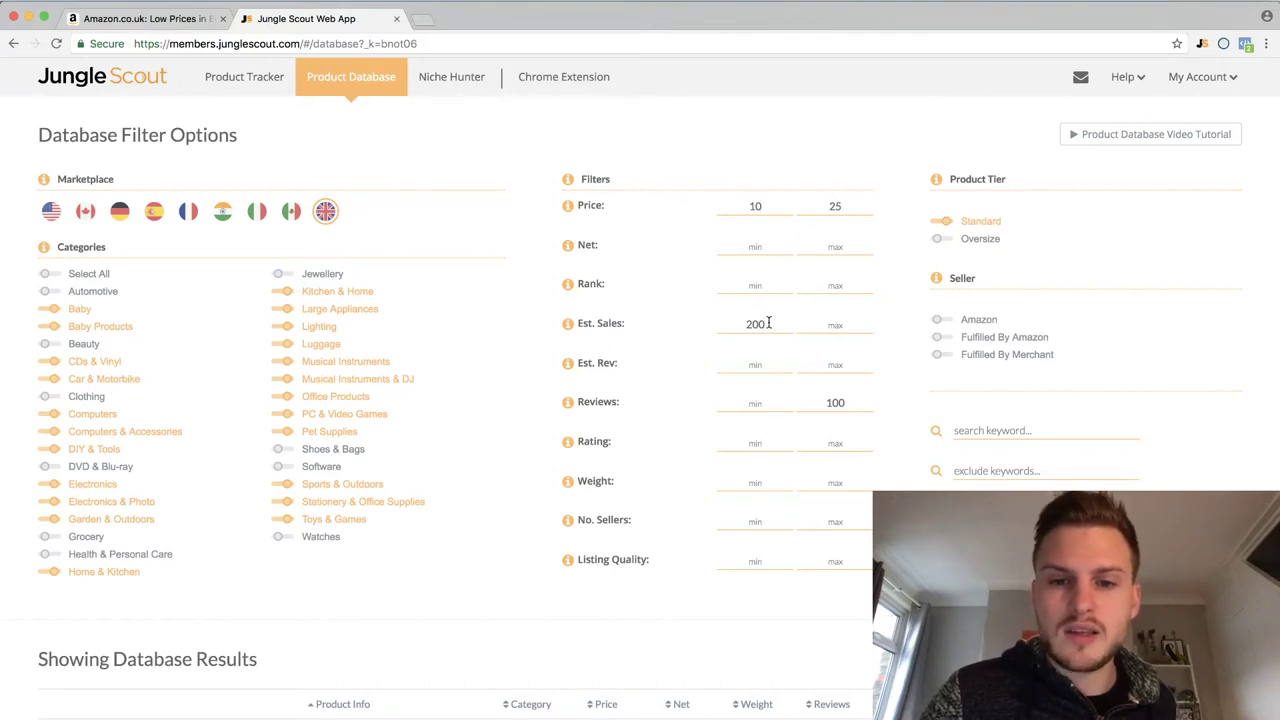
{"action": "key", "text": "BackSpace"}
{"action": "type", "text": "150"}
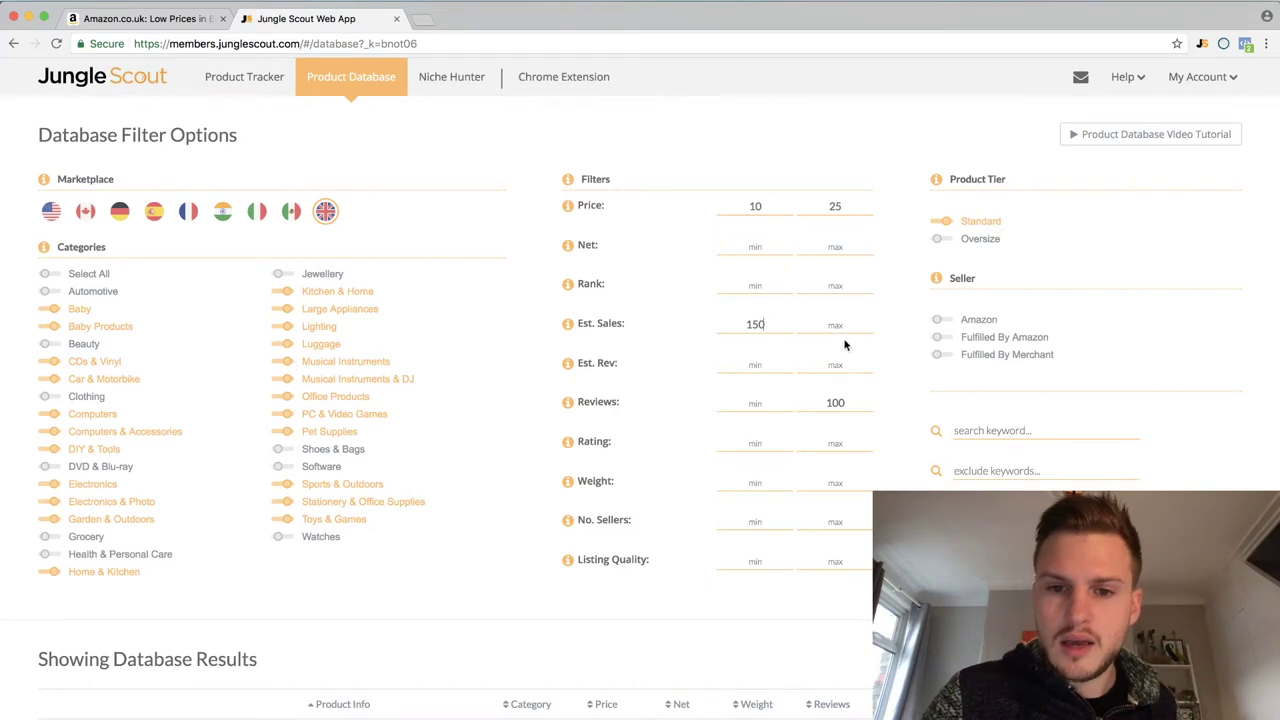
{"action": "left_click", "coordinate": [848, 404]}
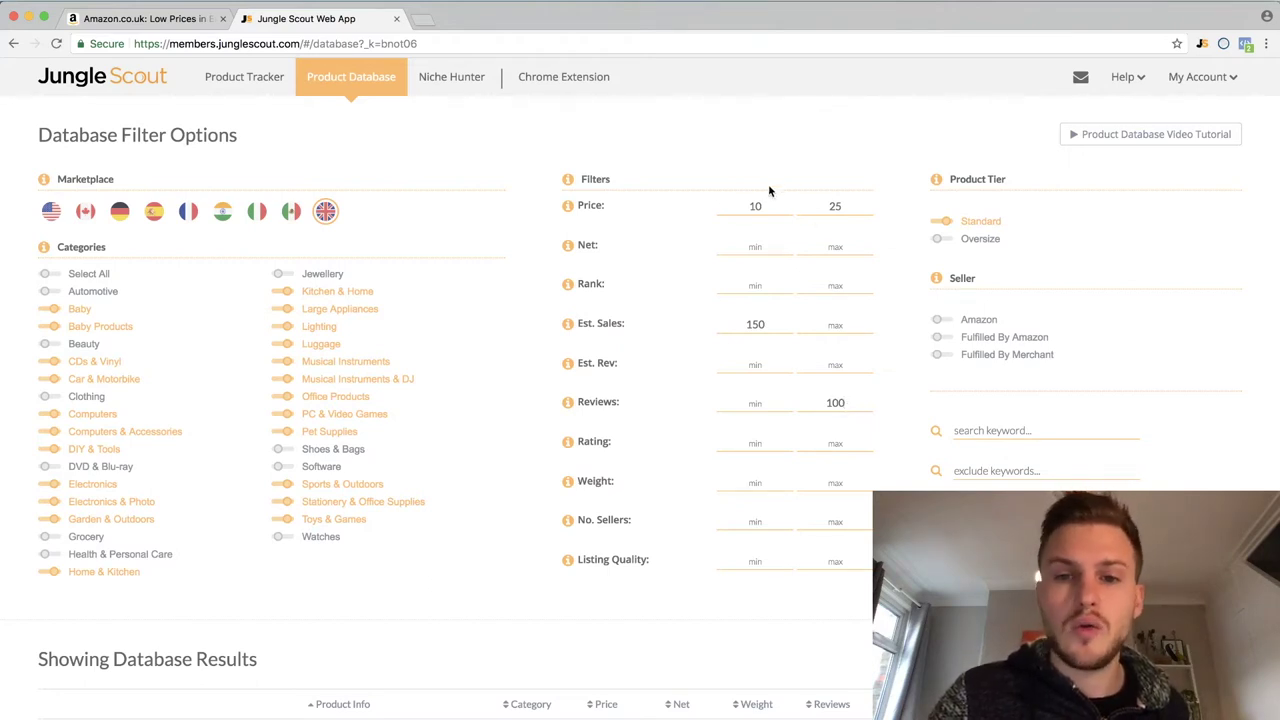
Step: Set the maximum weight filter to 3 and run the product database search
{"action": "left_click", "coordinate": [840, 484]}
{"action": "type", "text": "3"}
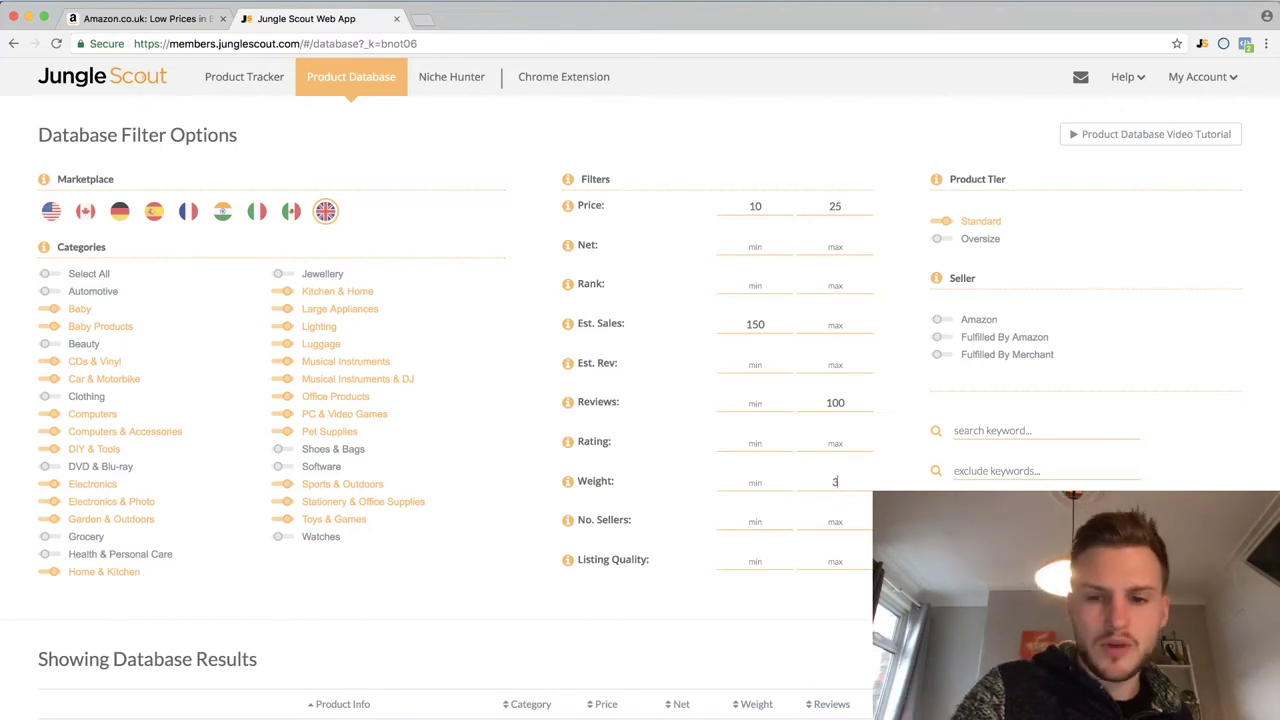
{"action": "left_click", "coordinate": [948, 222]}
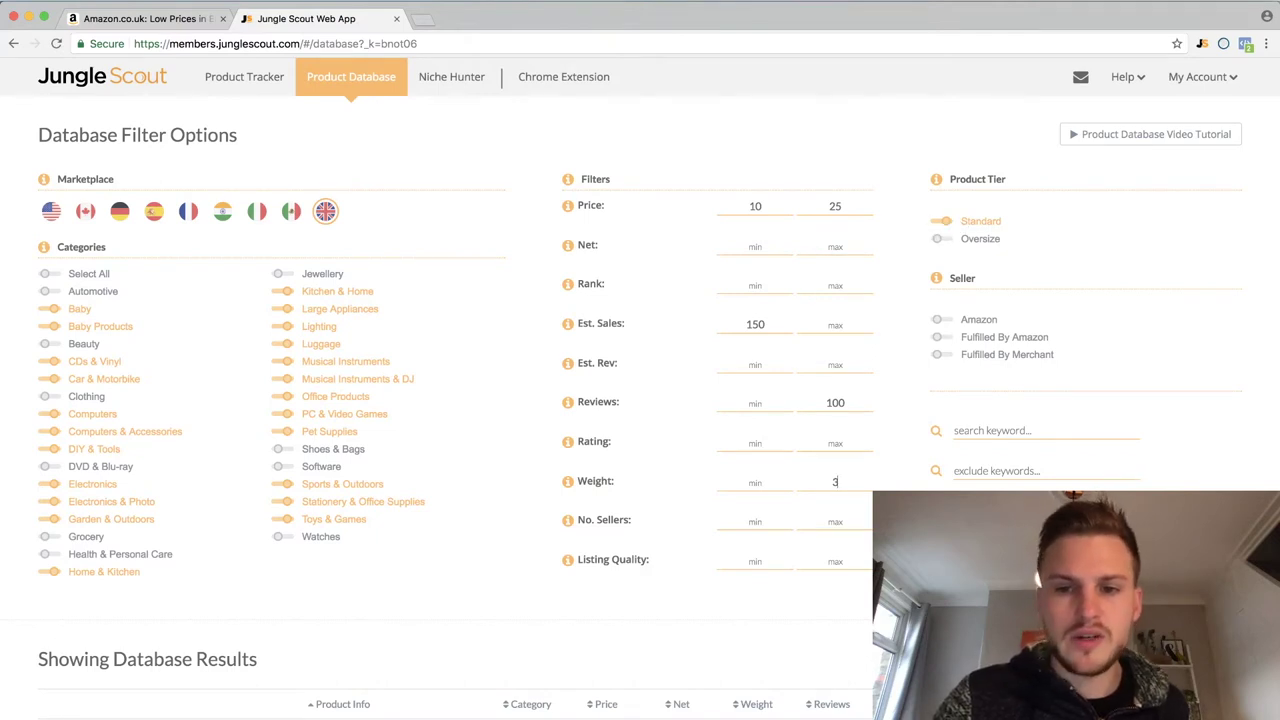
{"action": "key", "text": "Return"}
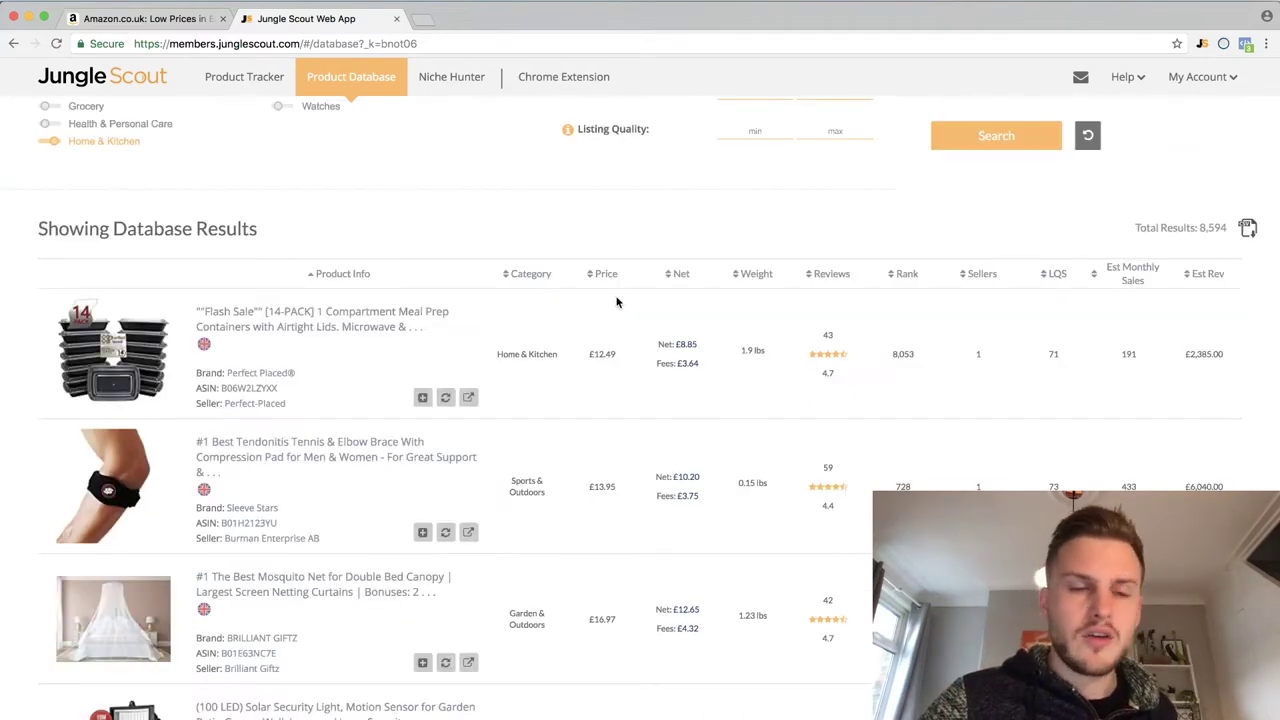
Step: Open the listing of the Sleeve Stars tendonitis tennis and elbow brace from the database results
{"action": "scroll", "coordinate": [420, 200], "scroll_direction": "up", "scroll_amount": 5}
{"action": "scroll", "coordinate": [421, 205], "scroll_direction": "down", "scroll_amount": 6}
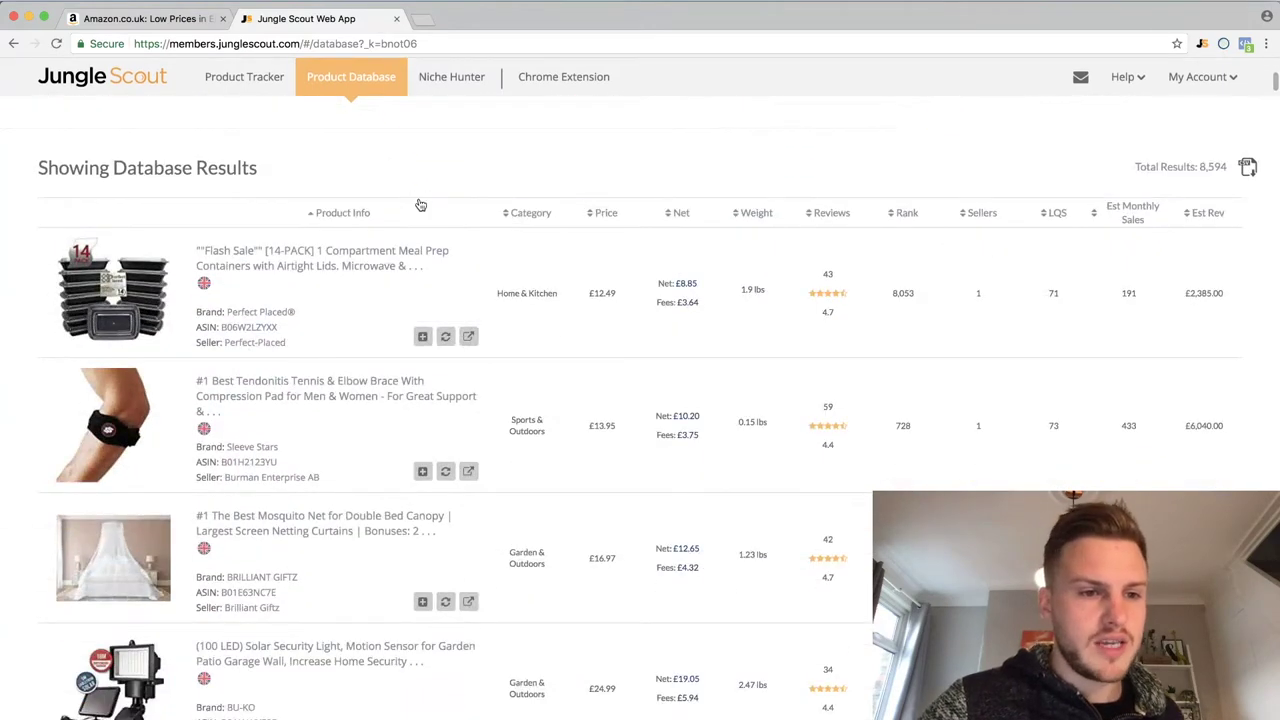
{"action": "scroll", "coordinate": [365, 331], "scroll_direction": "down", "scroll_amount": 1}
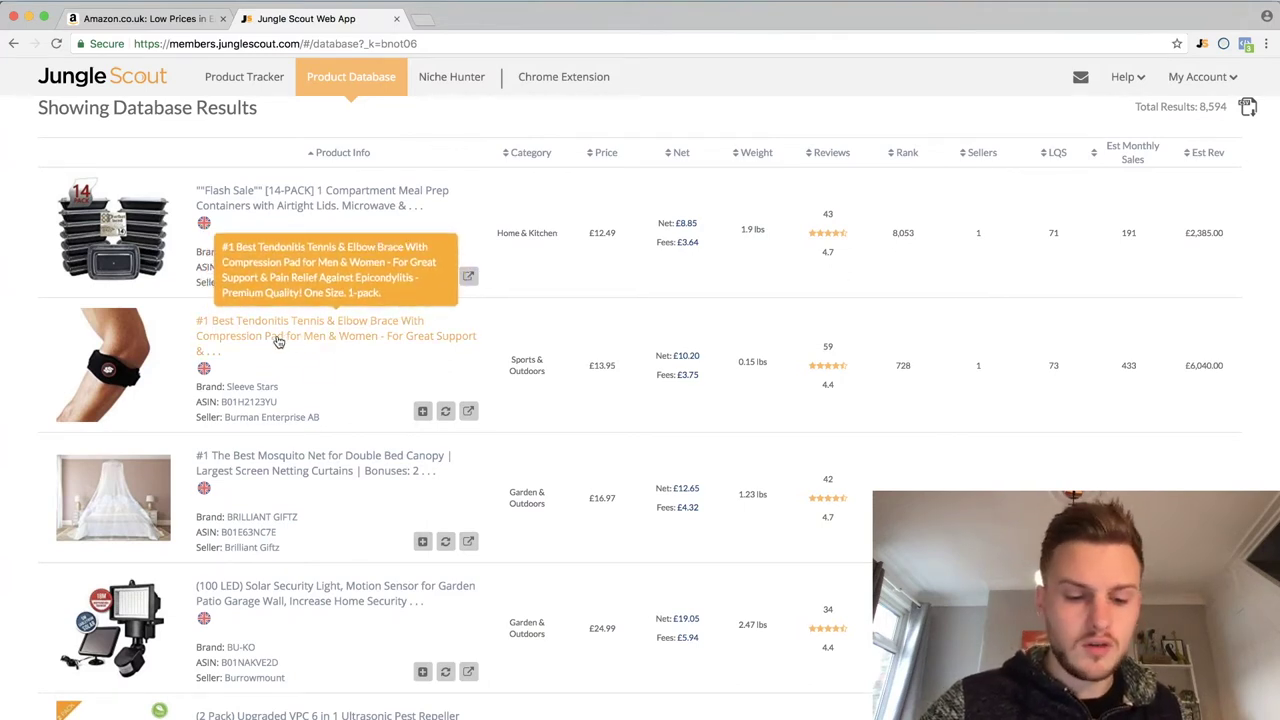
{"action": "left_click", "coordinate": [278, 341]}
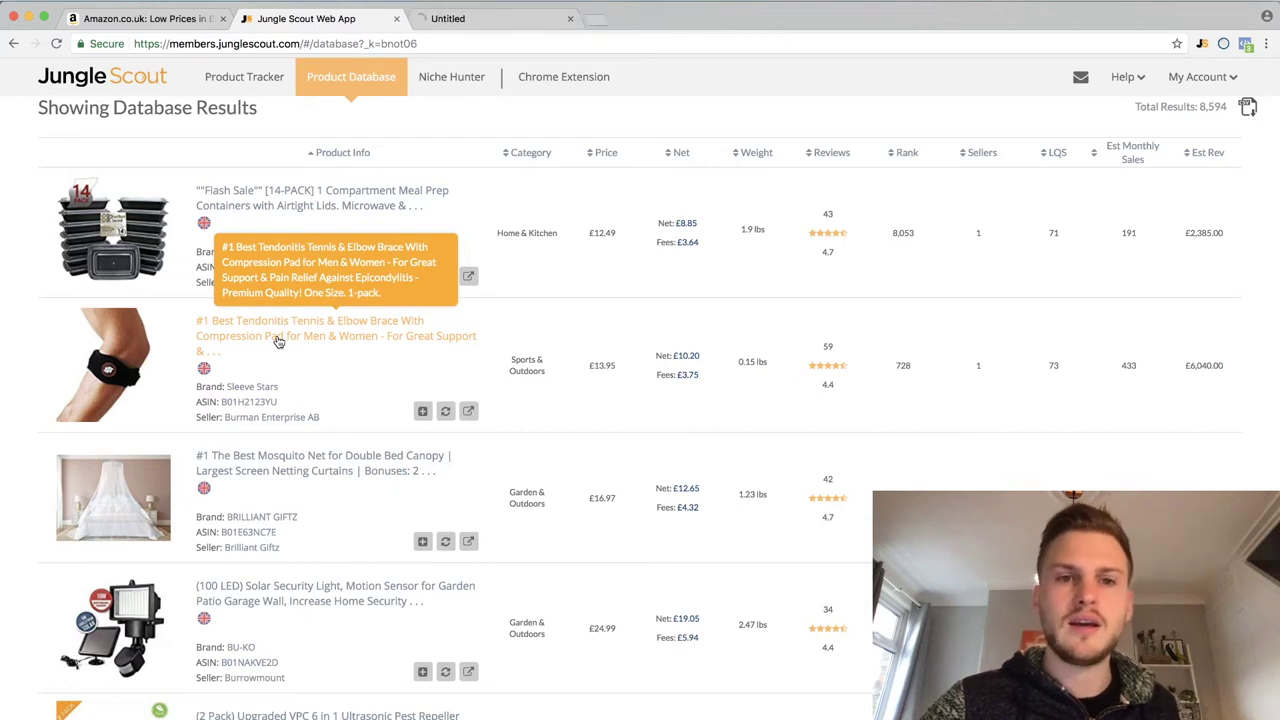
Step: Browse further down the results and open the listing of the Domum screw gate climbing carabiner pair
{"action": "scroll", "coordinate": [359, 371], "scroll_direction": "down", "scroll_amount": 2}
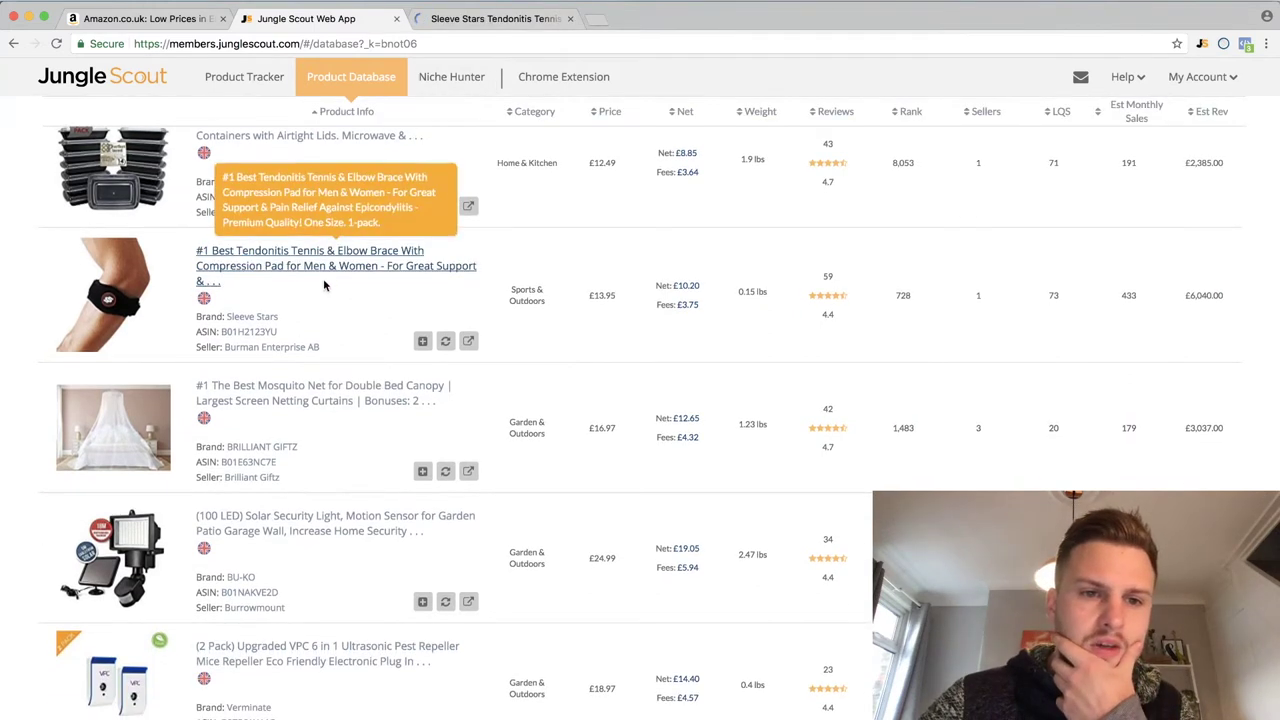
{"action": "scroll", "coordinate": [319, 278], "scroll_direction": "down", "scroll_amount": 4}
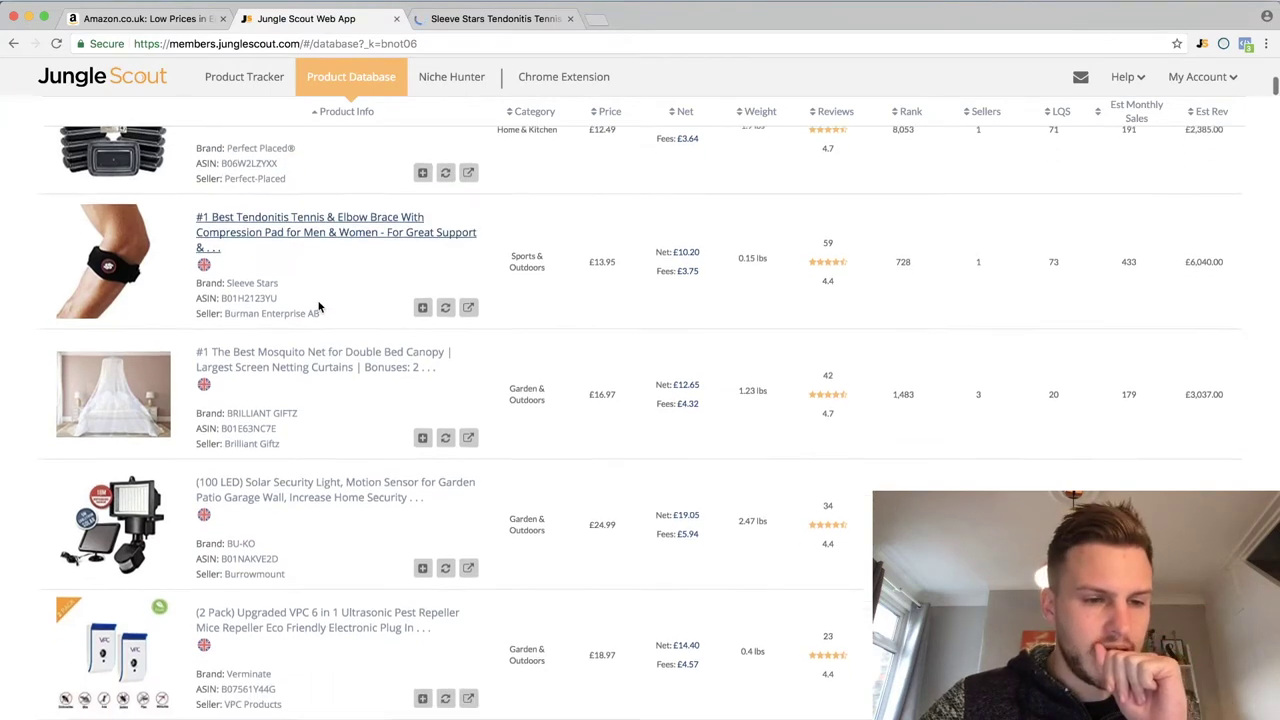
{"action": "scroll", "coordinate": [319, 306], "scroll_direction": "down", "scroll_amount": 5}
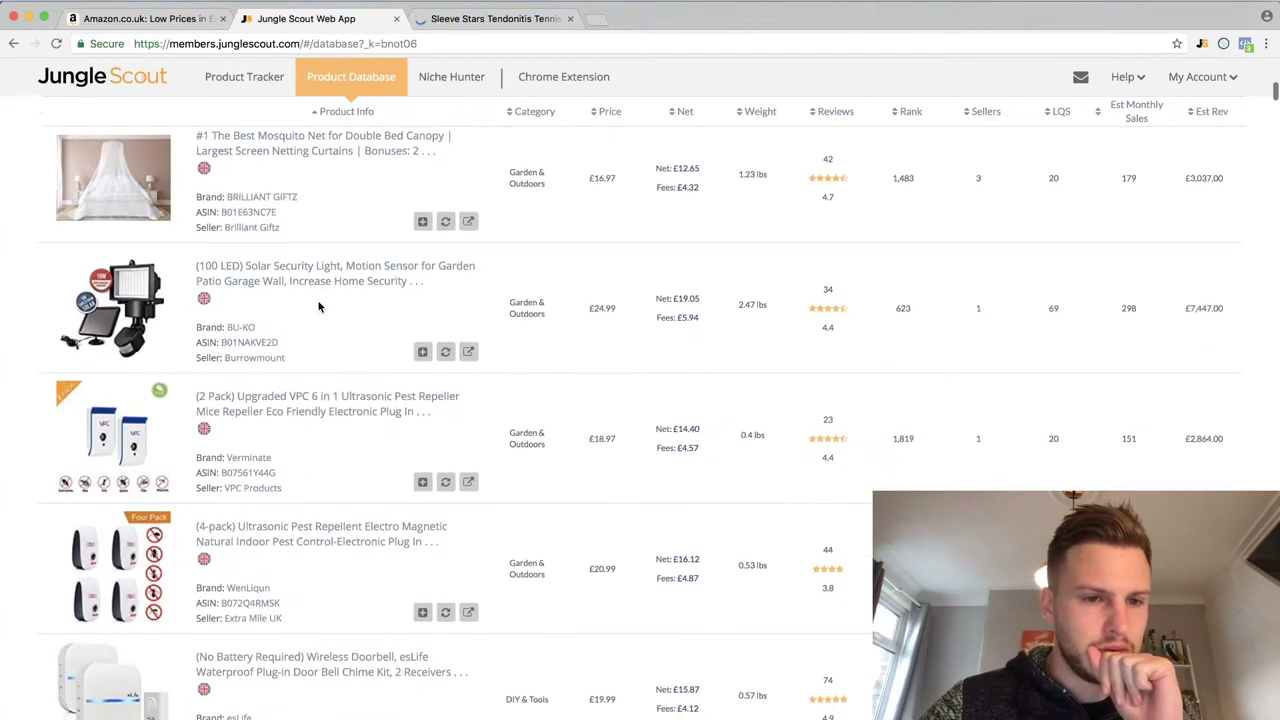
{"action": "scroll", "coordinate": [319, 306], "scroll_direction": "down", "scroll_amount": 13}
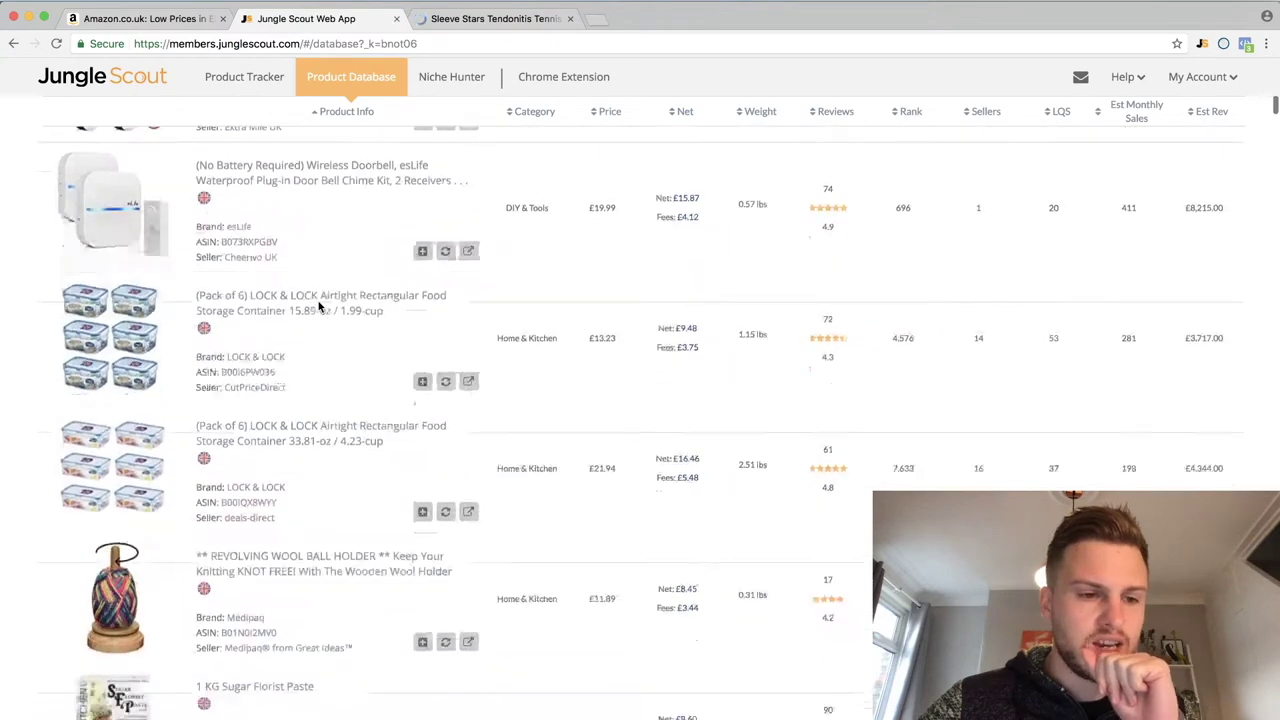
{"action": "scroll", "coordinate": [319, 306], "scroll_direction": "down", "scroll_amount": 3}
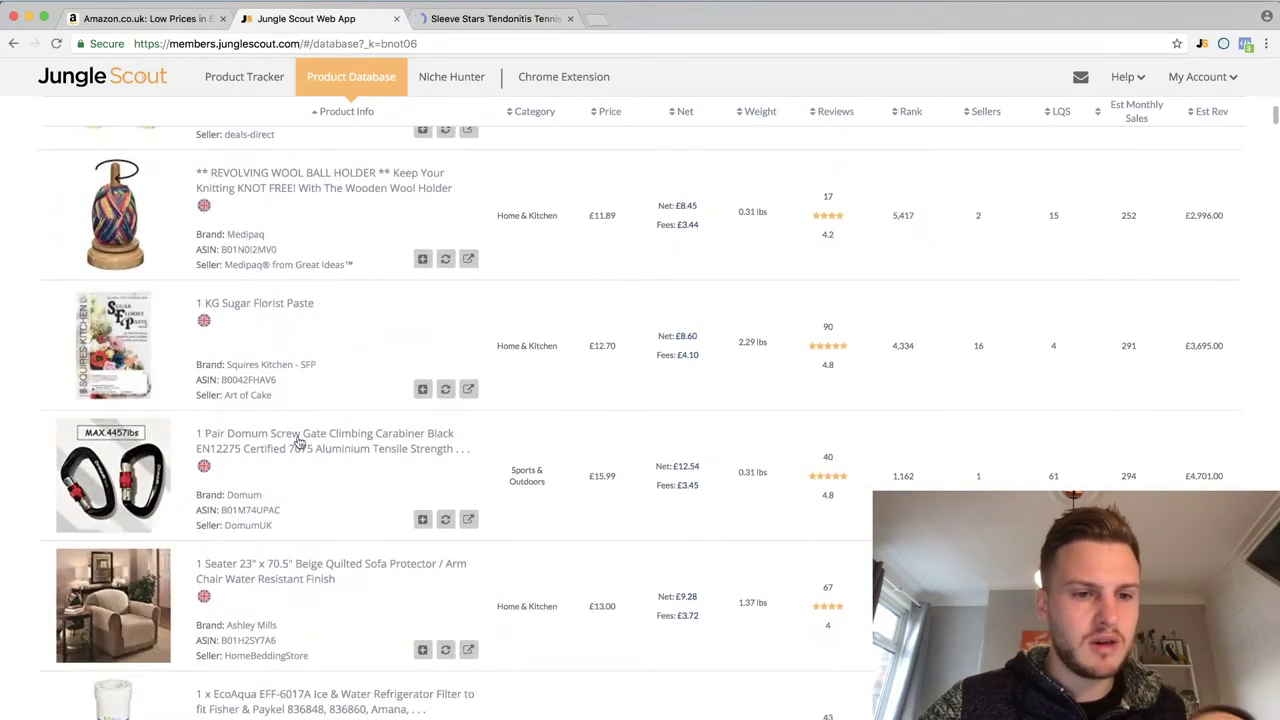
{"action": "left_click", "coordinate": [292, 447]}
Step: Continue through the results and open the listing of the 10 piece silicone kitchen utensils set
{"action": "scroll", "coordinate": [291, 455], "scroll_direction": "down", "scroll_amount": 2}
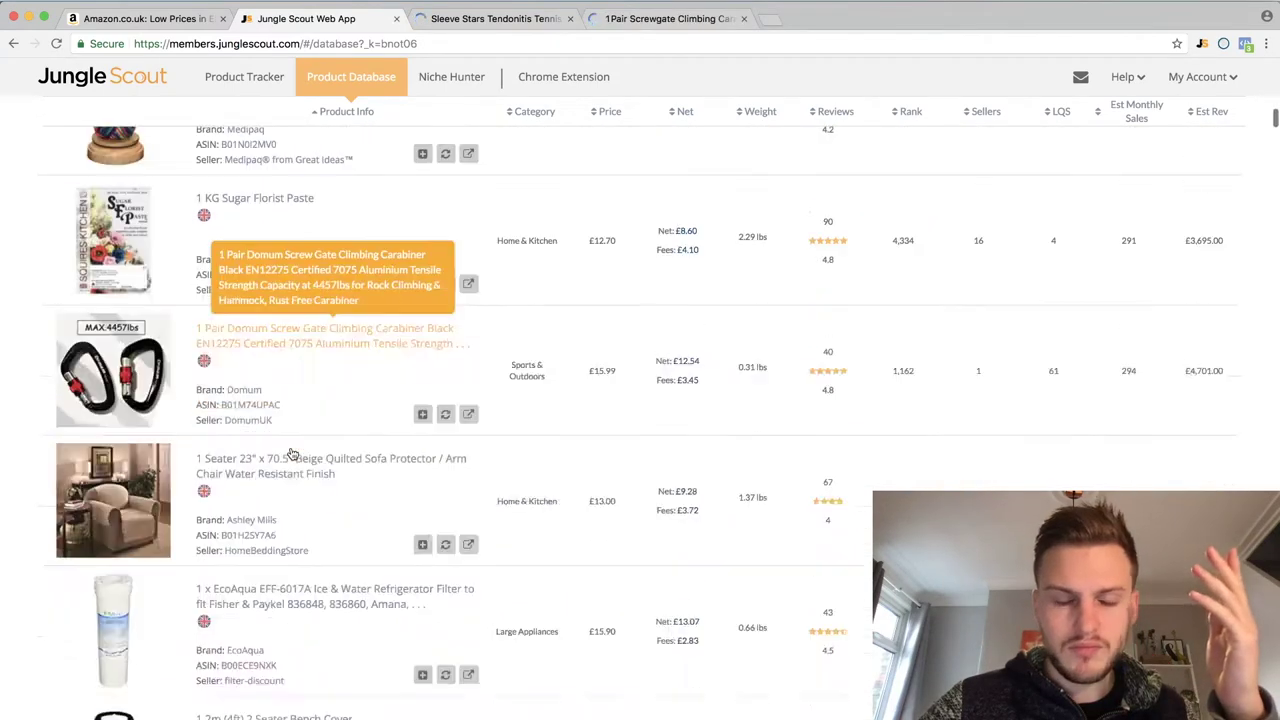
{"action": "scroll", "coordinate": [292, 455], "scroll_direction": "down", "scroll_amount": 1}
{"action": "scroll", "coordinate": [292, 455], "scroll_direction": "down", "scroll_amount": 3}
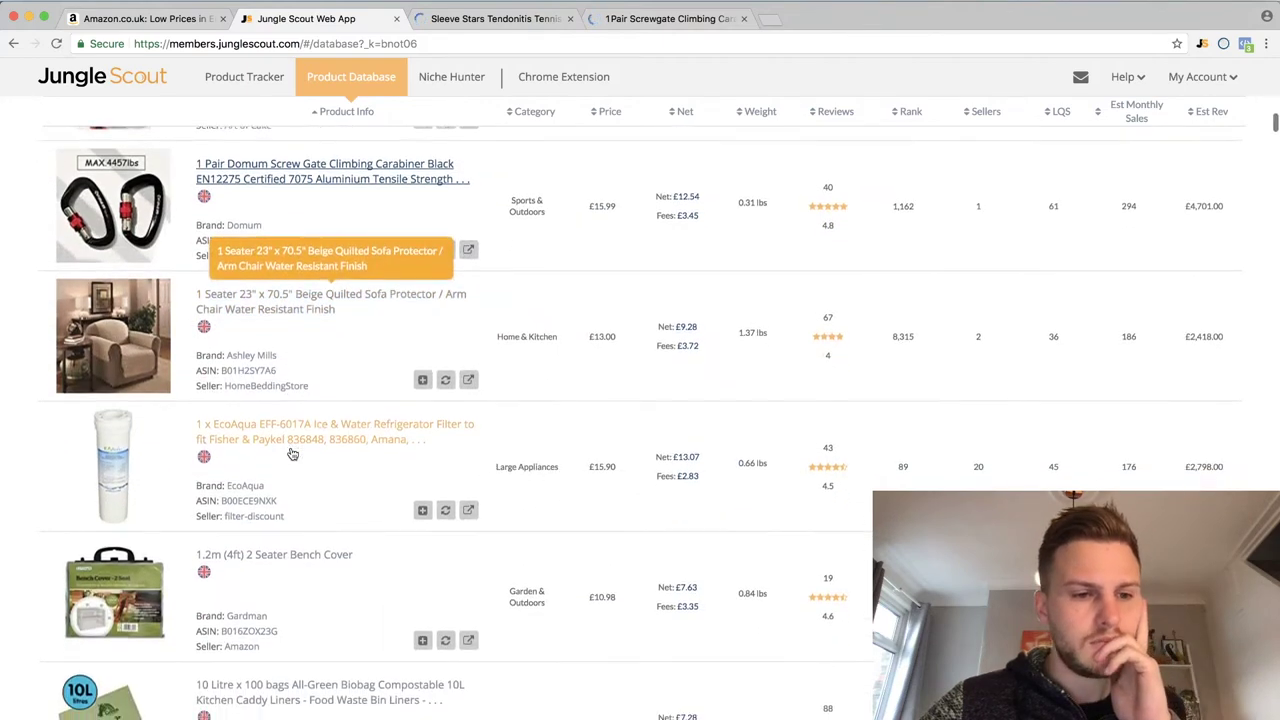
{"action": "scroll", "coordinate": [292, 455], "scroll_direction": "down", "scroll_amount": 2}
{"action": "scroll", "coordinate": [279, 284], "scroll_direction": "down", "scroll_amount": 3}
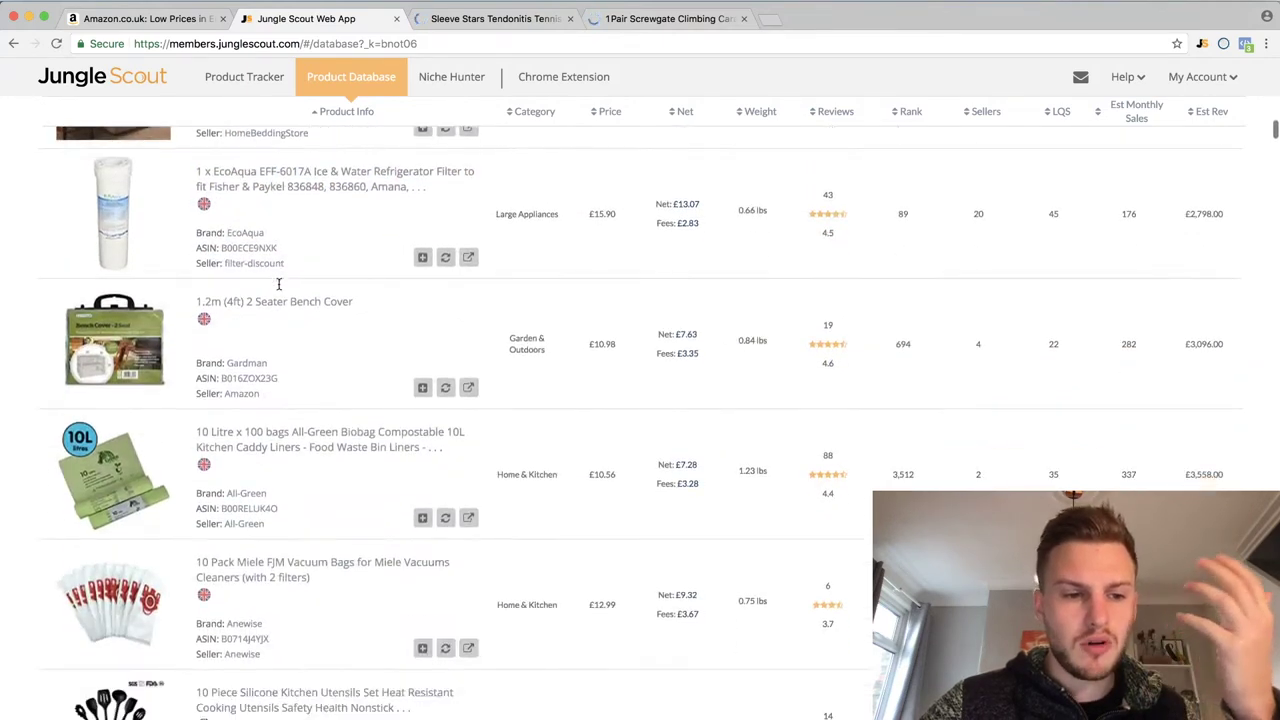
{"action": "scroll", "coordinate": [271, 463], "scroll_direction": "down", "scroll_amount": 5}
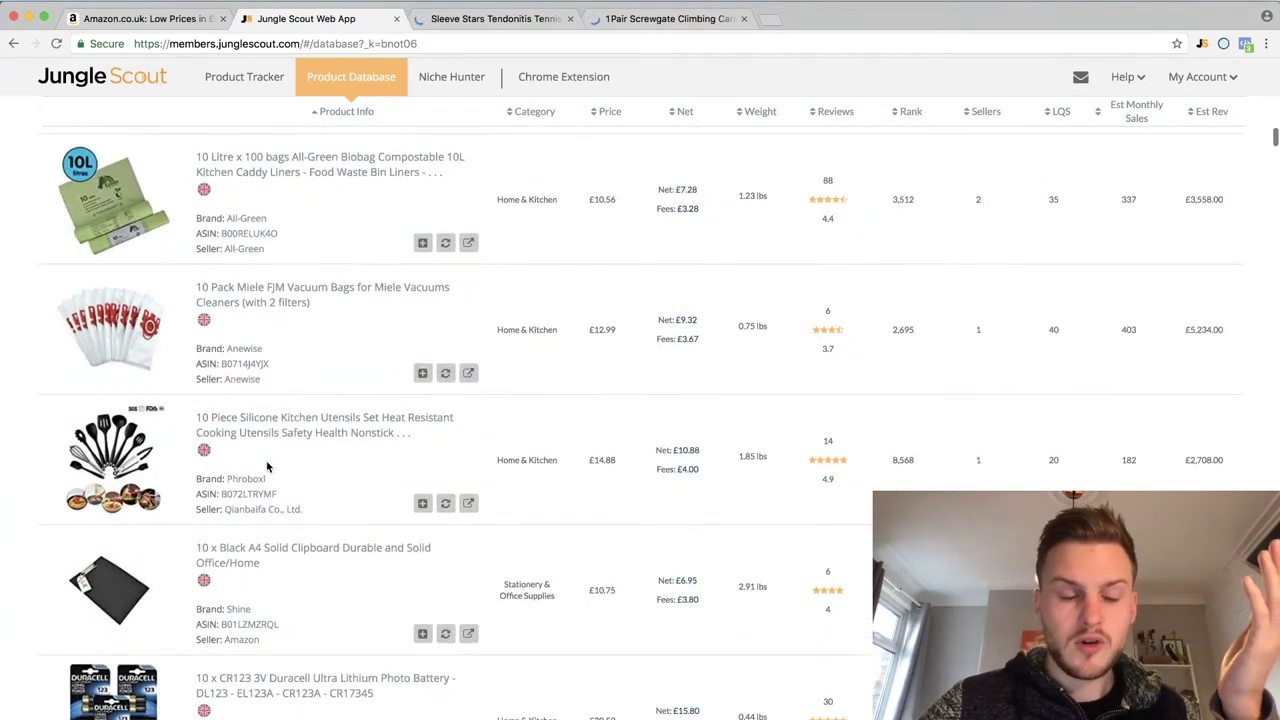
{"action": "scroll", "coordinate": [266, 462], "scroll_direction": "down", "scroll_amount": 2}
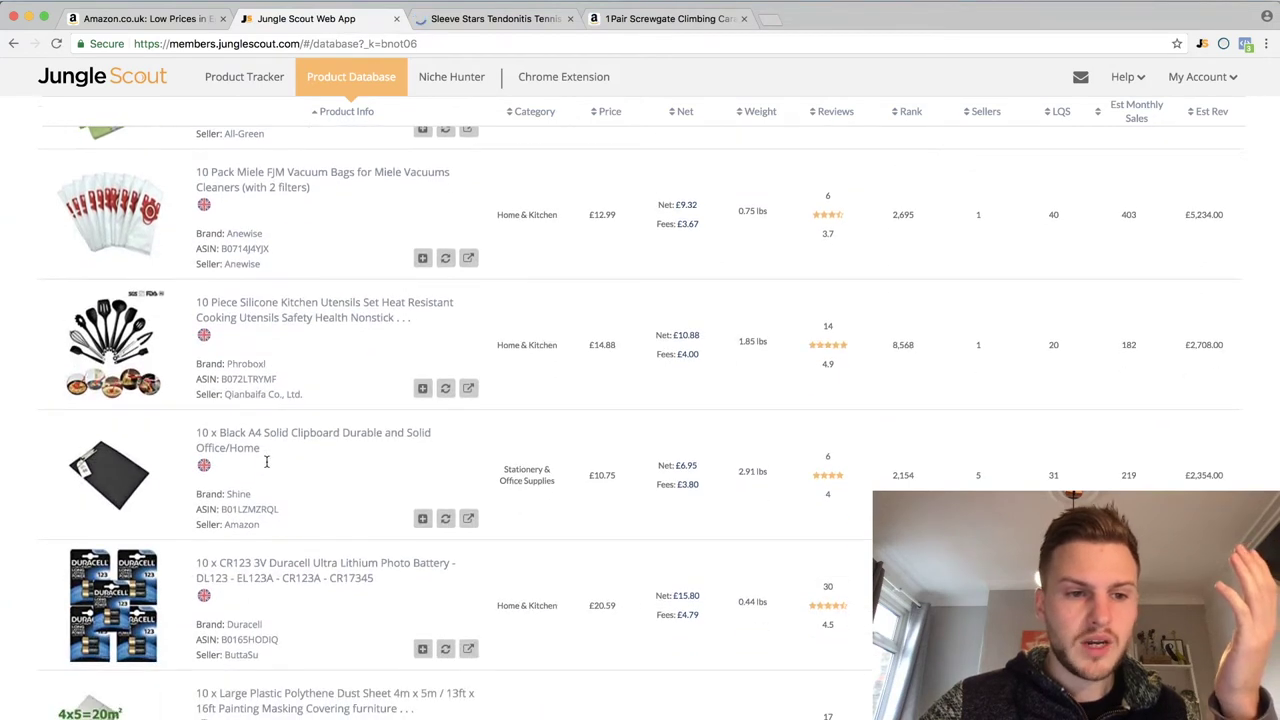
{"action": "left_click", "coordinate": [254, 313]}
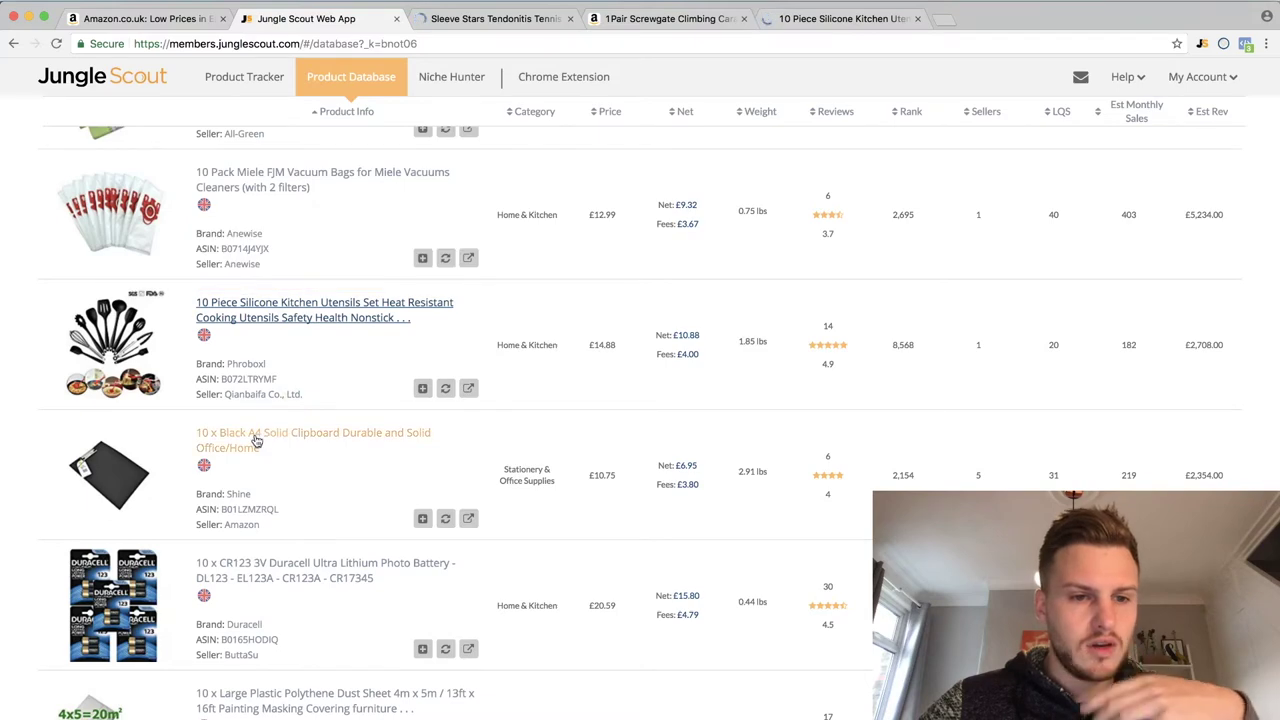
Step: Examine the product database results from the A4 clipboards down to the two-pack combination padlocks for promising products
{"action": "scroll", "coordinate": [257, 447], "scroll_direction": "down", "scroll_amount": 10}
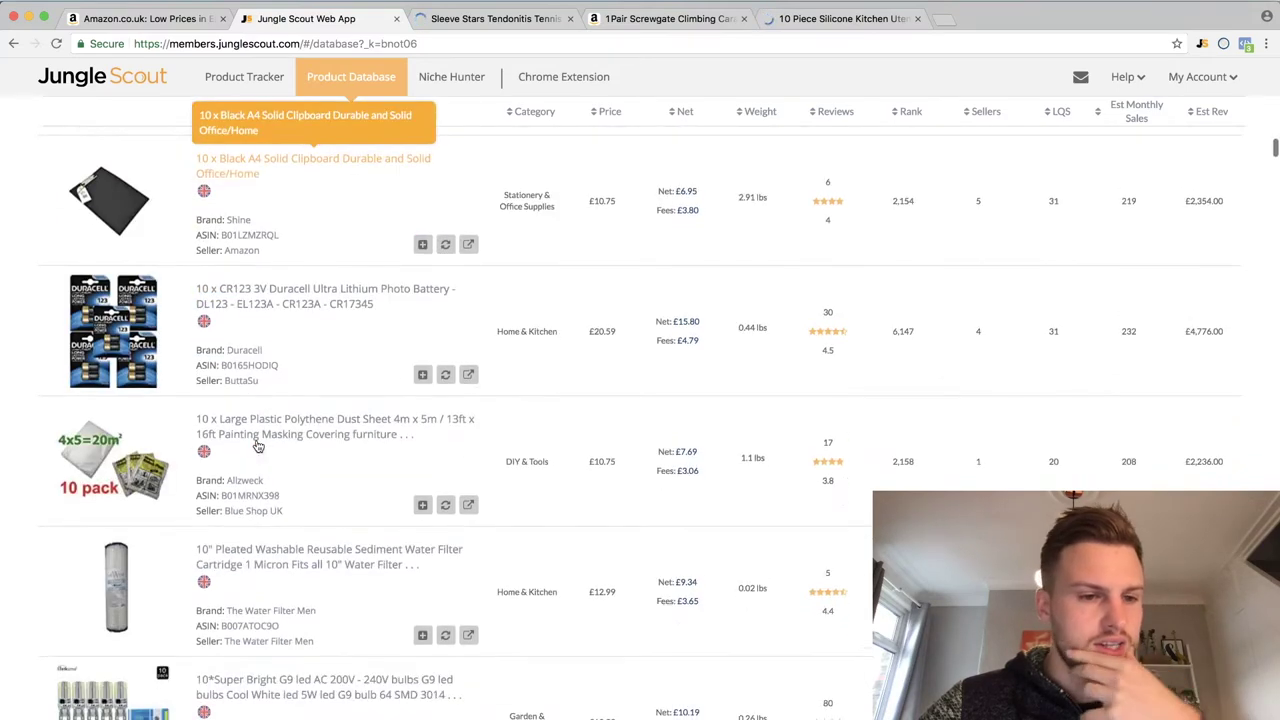
{"action": "scroll", "coordinate": [257, 447], "scroll_direction": "down", "scroll_amount": 3}
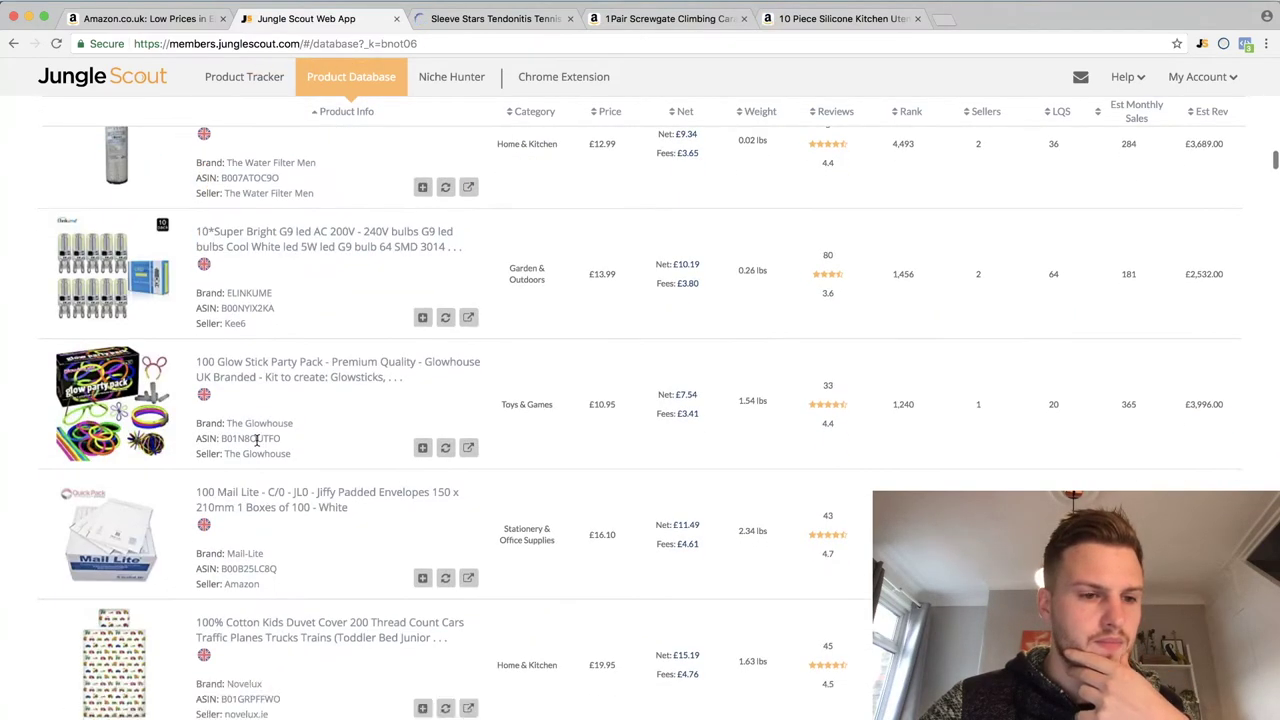
{"action": "scroll", "coordinate": [257, 445], "scroll_direction": "down", "scroll_amount": 1}
{"action": "scroll", "coordinate": [257, 447], "scroll_direction": "down", "scroll_amount": 9}
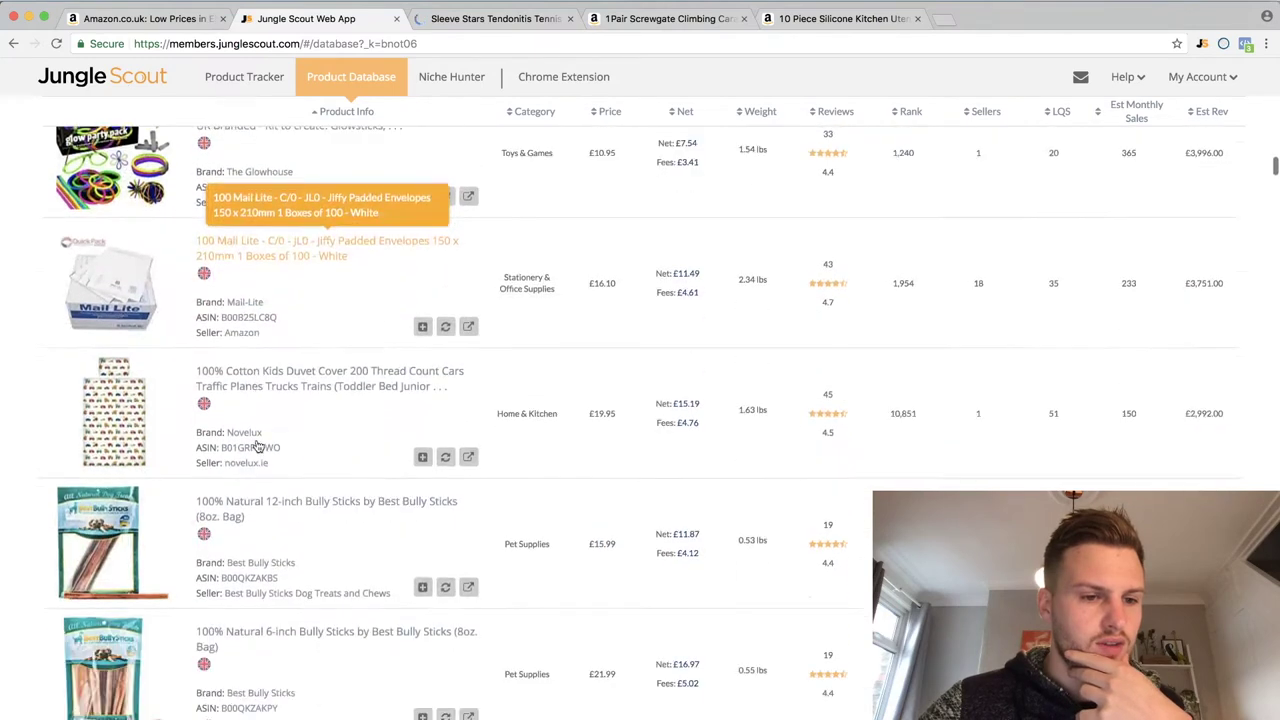
{"action": "scroll", "coordinate": [257, 447], "scroll_direction": "down", "scroll_amount": 6}
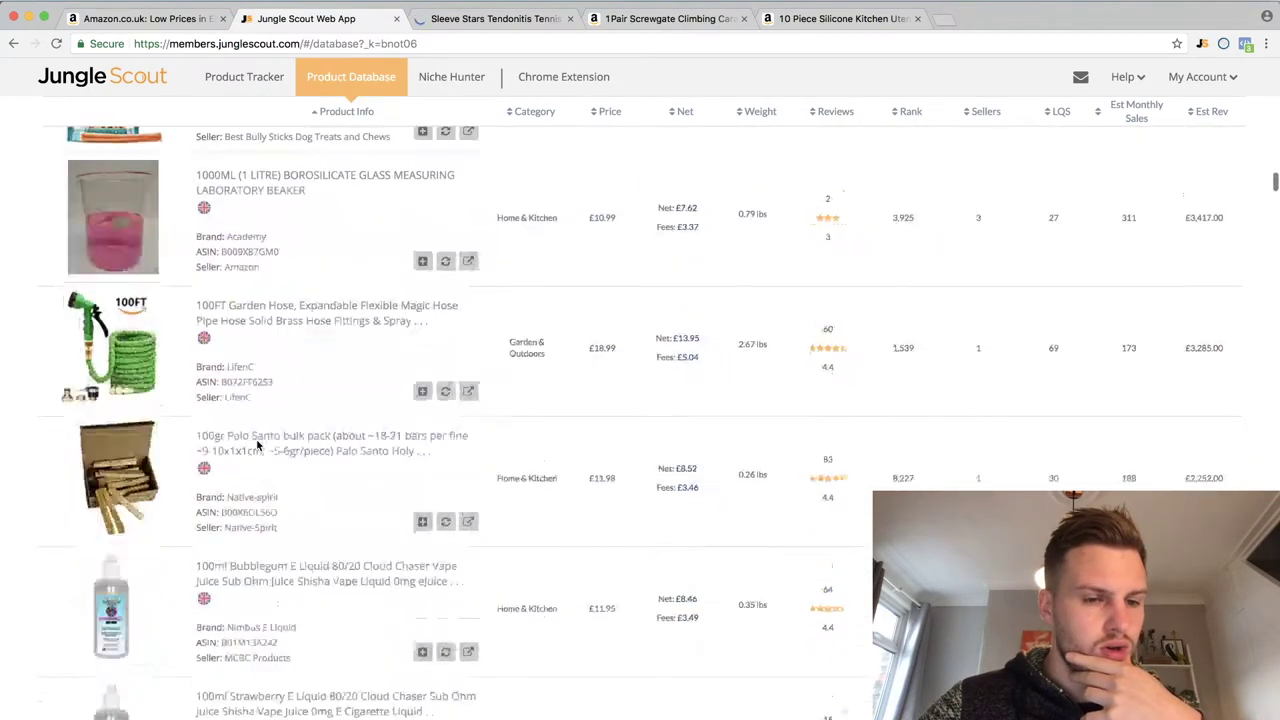
{"action": "scroll", "coordinate": [246, 403], "scroll_direction": "down", "scroll_amount": 9}
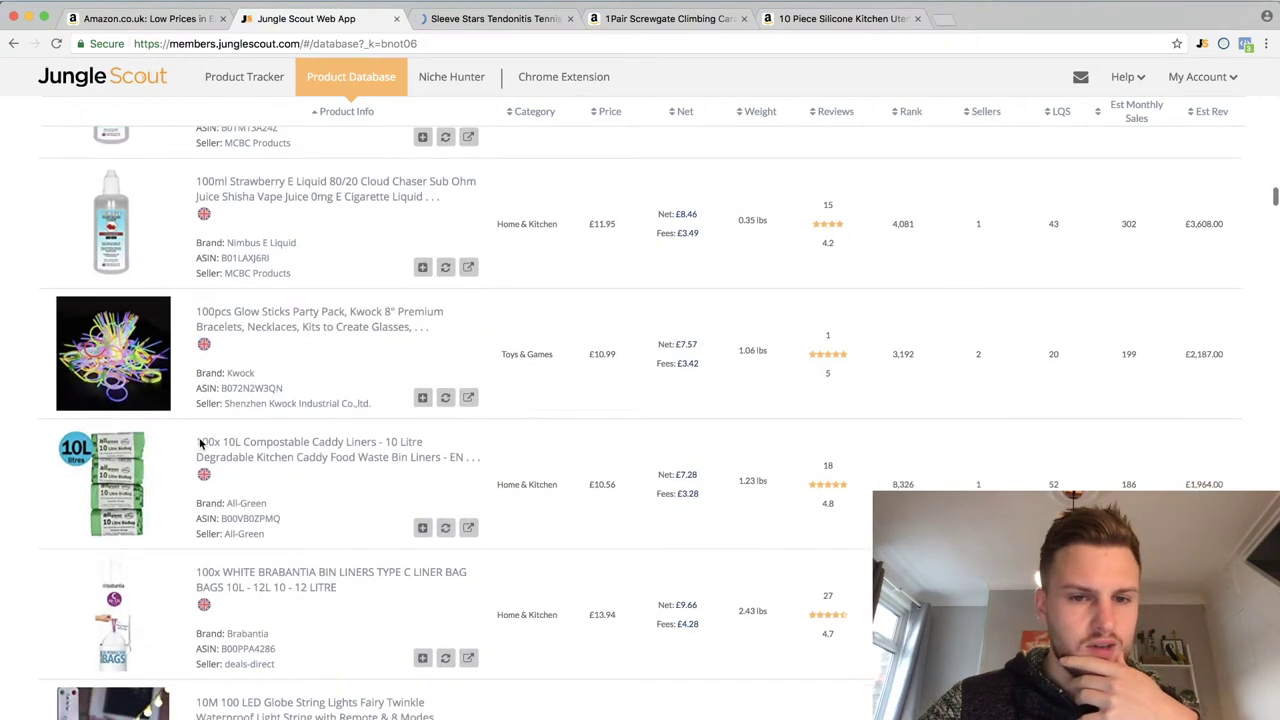
{"action": "scroll", "coordinate": [200, 443], "scroll_direction": "down", "scroll_amount": 8}
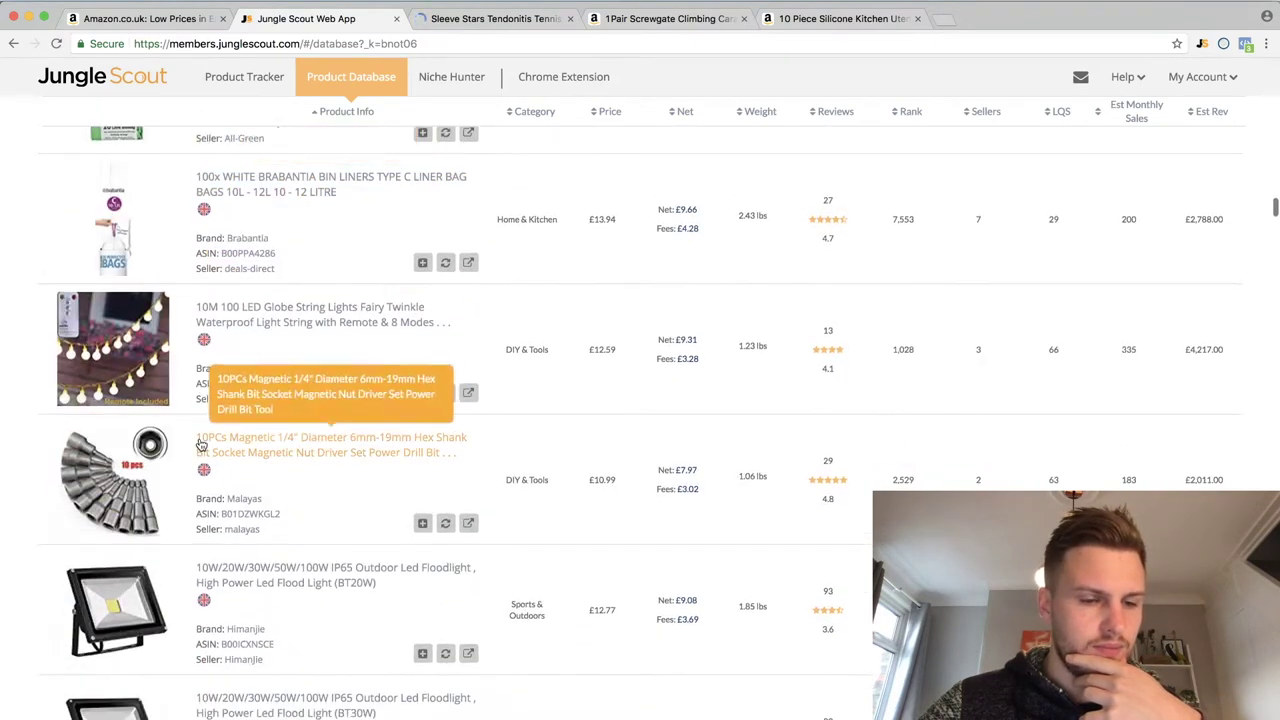
{"action": "scroll", "coordinate": [200, 443], "scroll_direction": "down", "scroll_amount": 11}
{"action": "scroll", "coordinate": [200, 443], "scroll_direction": "down", "scroll_amount": 8}
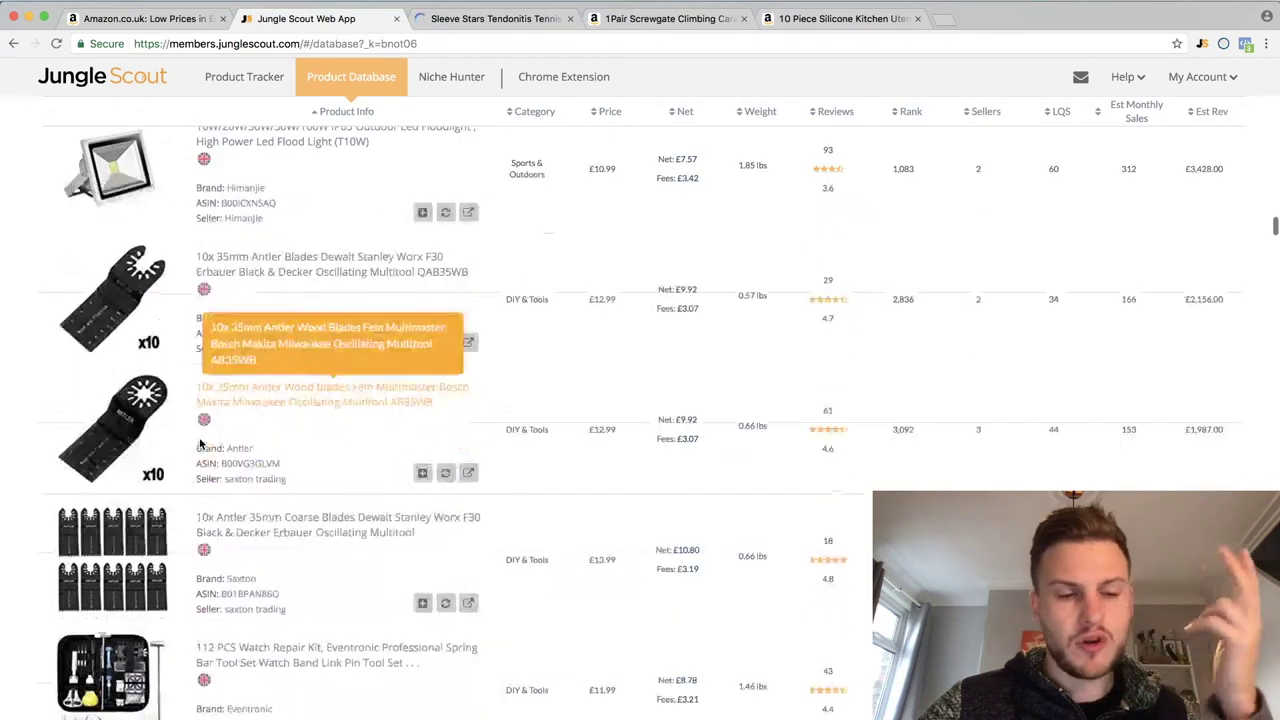
{"action": "scroll", "coordinate": [200, 443], "scroll_direction": "down", "scroll_amount": 7}
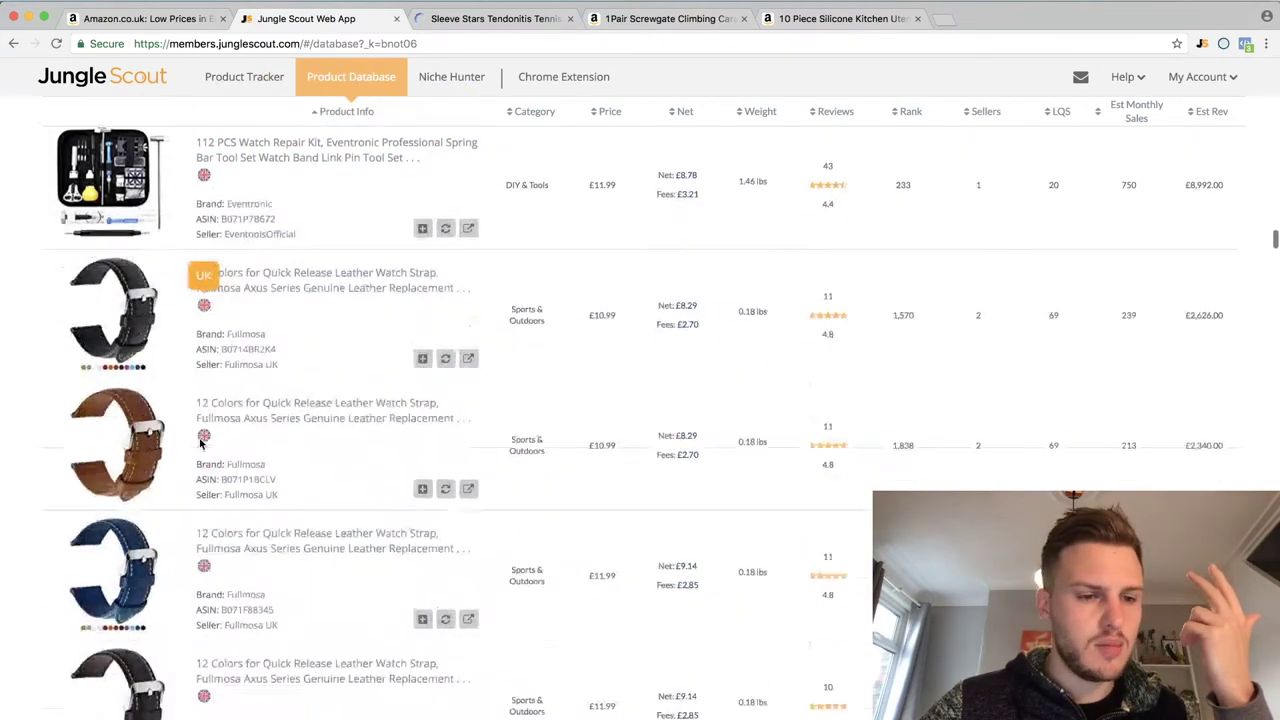
{"action": "scroll", "coordinate": [200, 443], "scroll_direction": "down", "scroll_amount": 6}
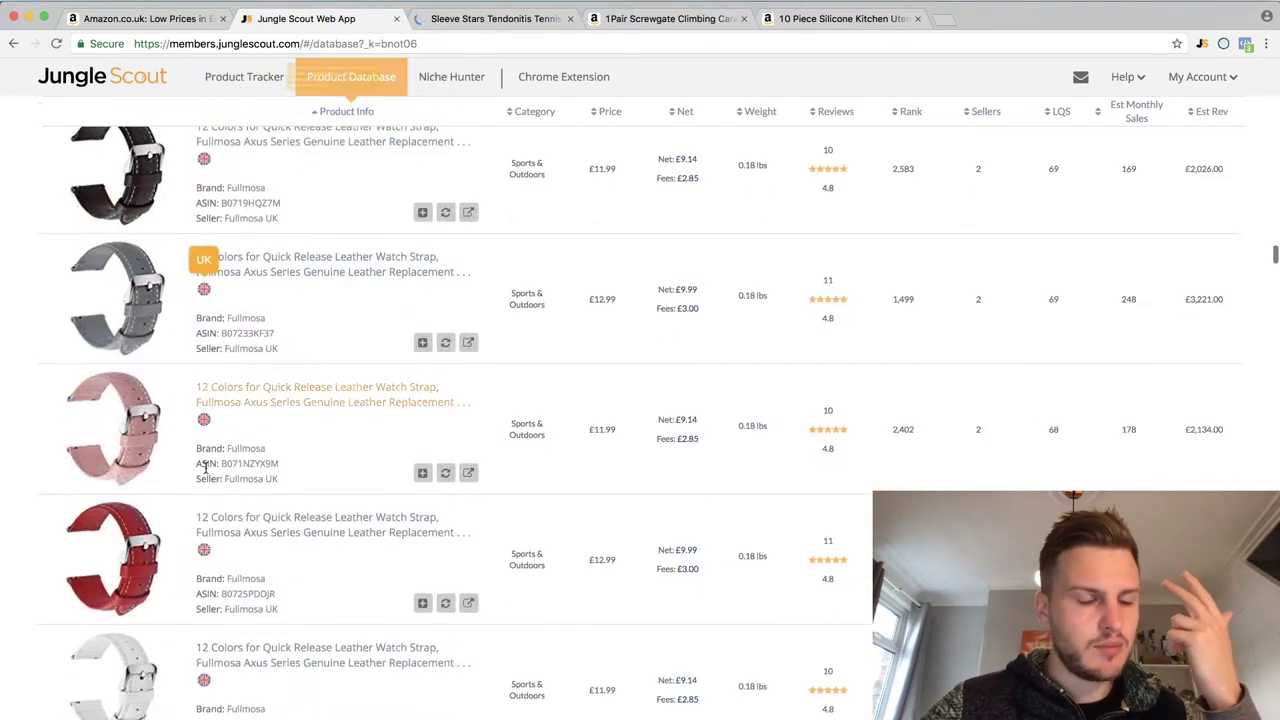
{"action": "scroll", "coordinate": [207, 465], "scroll_direction": "down", "scroll_amount": 15}
{"action": "scroll", "coordinate": [207, 472], "scroll_direction": "down", "scroll_amount": 2}
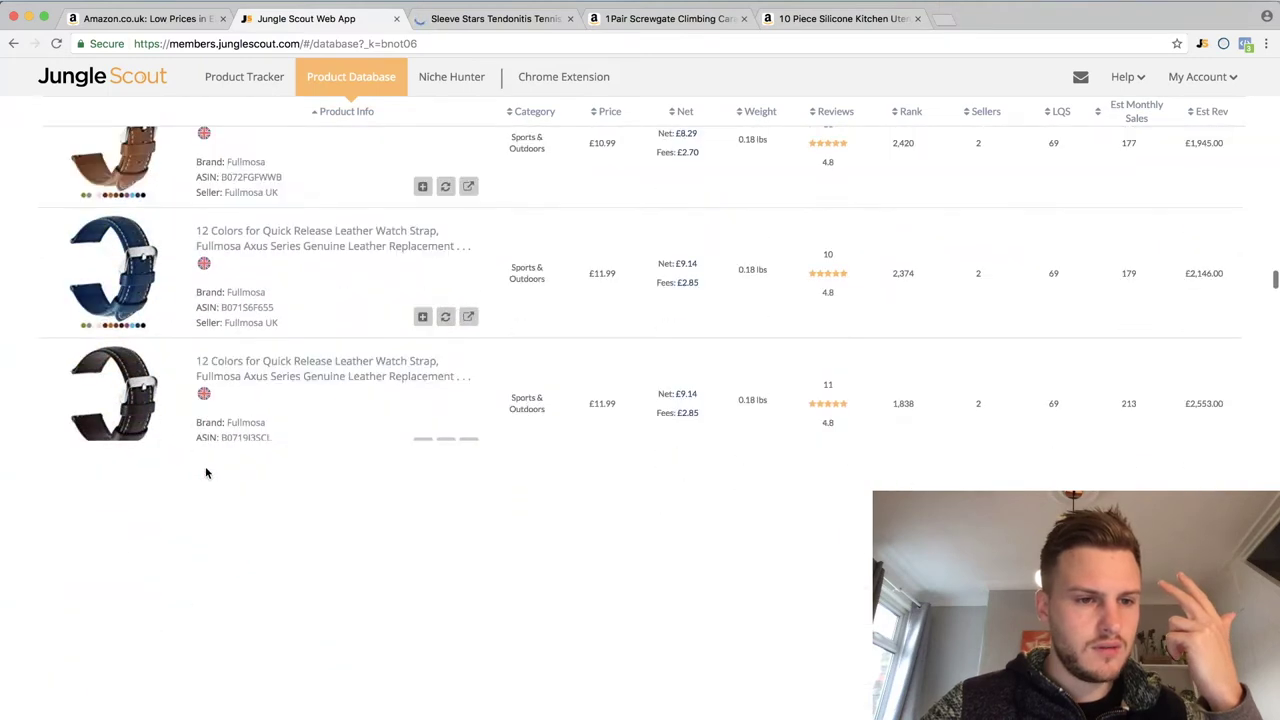
{"action": "scroll", "coordinate": [300, 382], "scroll_direction": "down", "scroll_amount": 8}
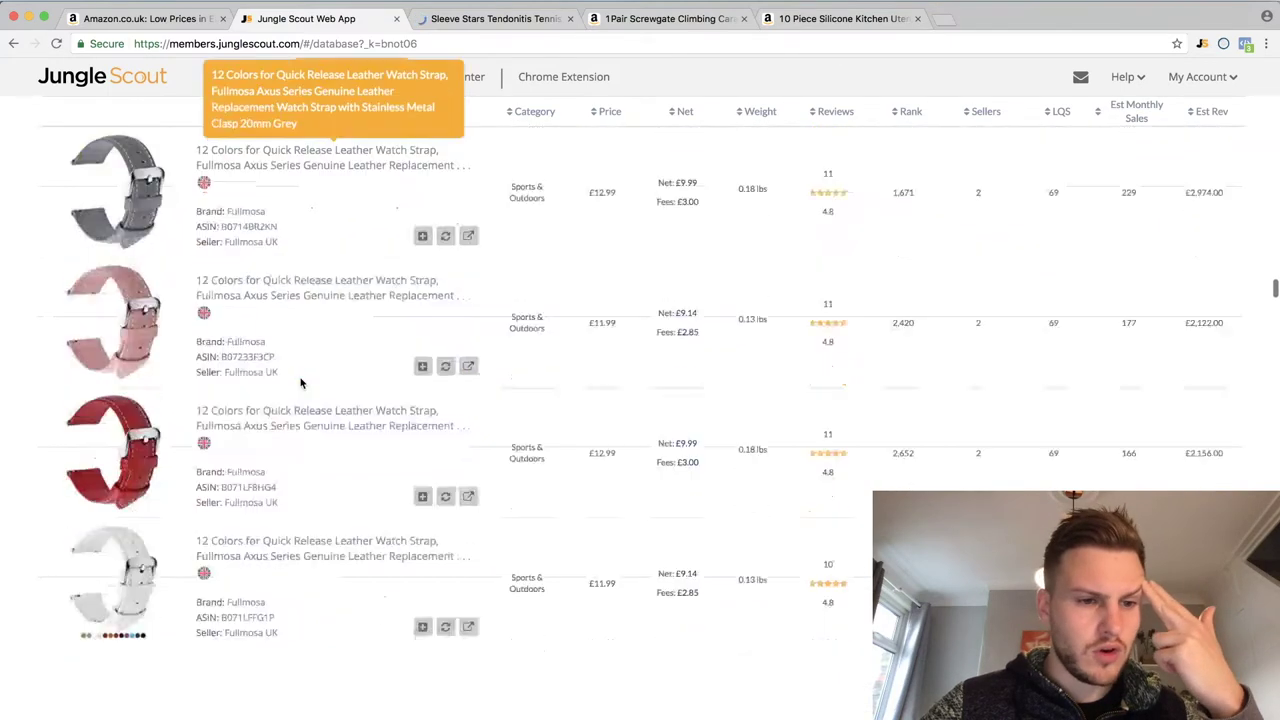
{"action": "scroll", "coordinate": [300, 382], "scroll_direction": "down", "scroll_amount": 5}
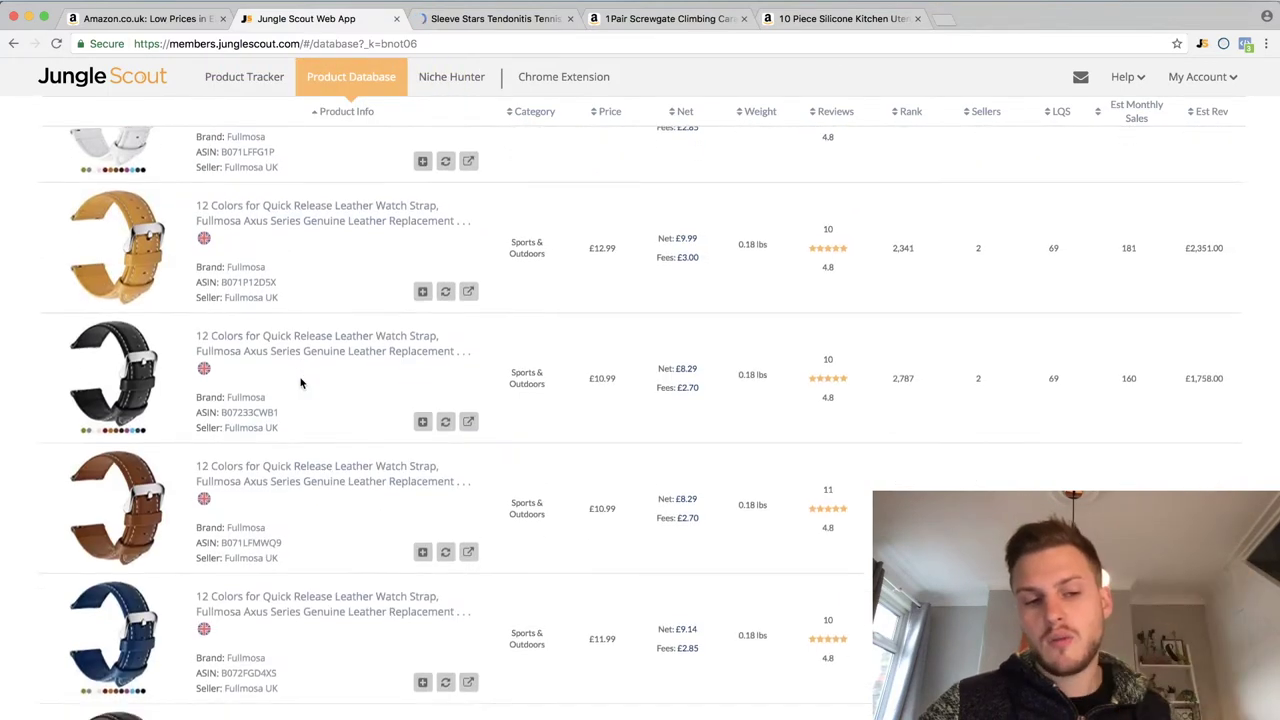
{"action": "scroll", "coordinate": [300, 382], "scroll_direction": "down", "scroll_amount": 10}
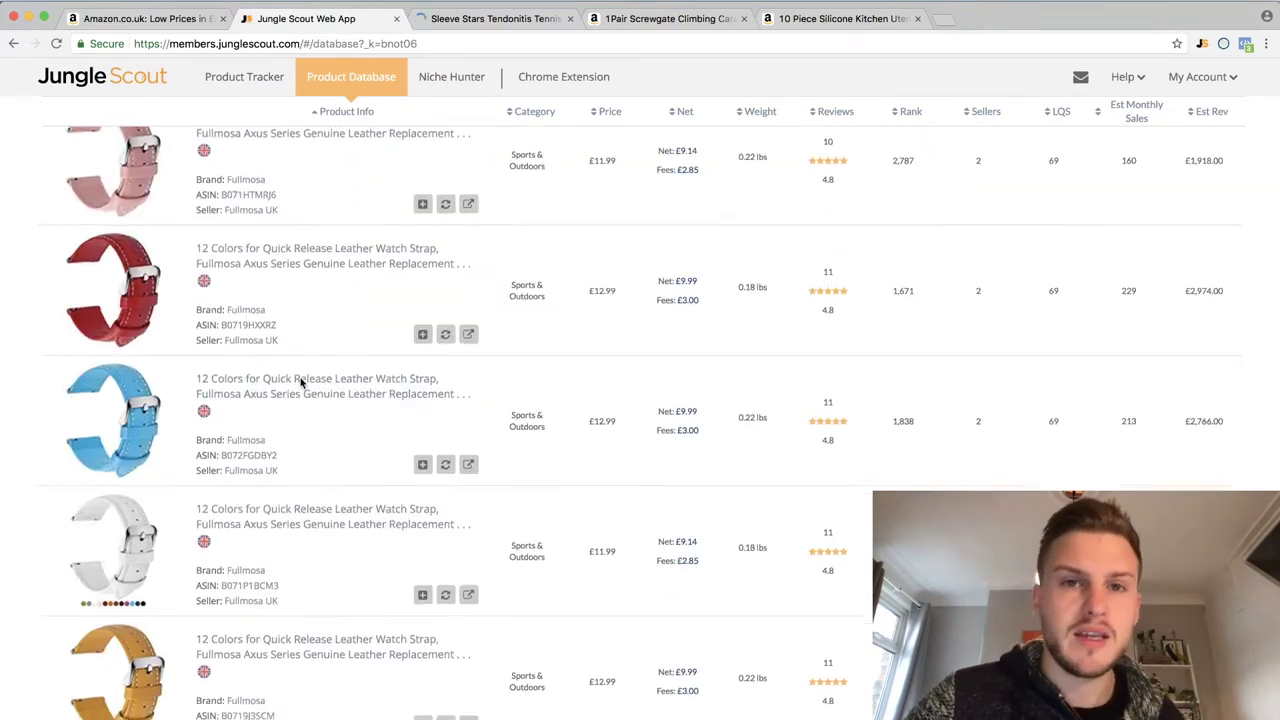
{"action": "scroll", "coordinate": [300, 382], "scroll_direction": "down", "scroll_amount": 2}
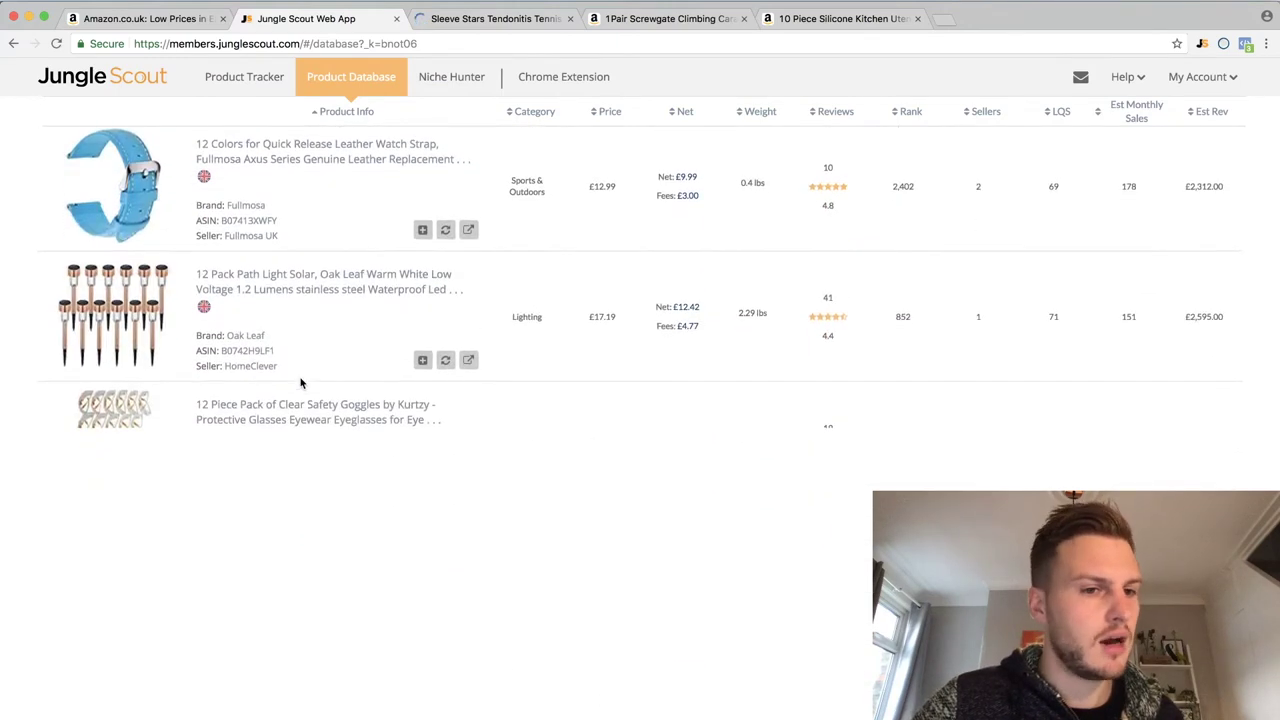
{"action": "scroll", "coordinate": [300, 382], "scroll_direction": "down", "scroll_amount": 2}
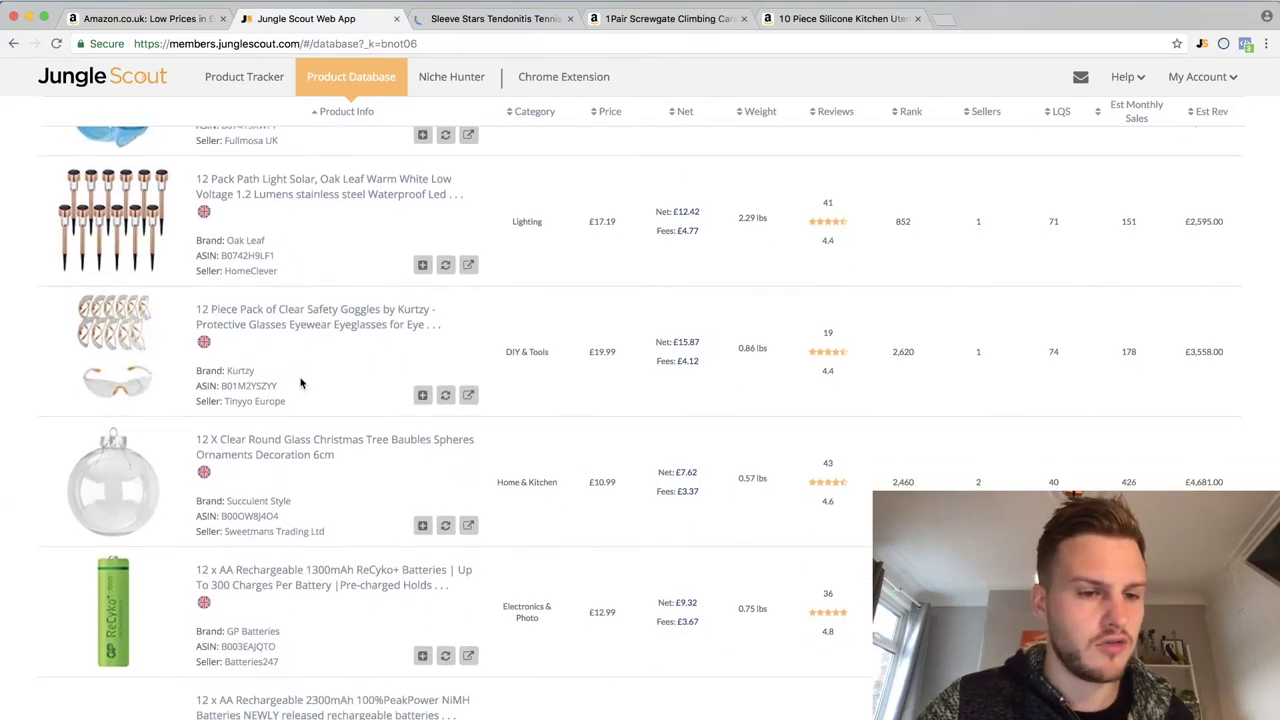
{"action": "scroll", "coordinate": [300, 382], "scroll_direction": "down", "scroll_amount": 12}
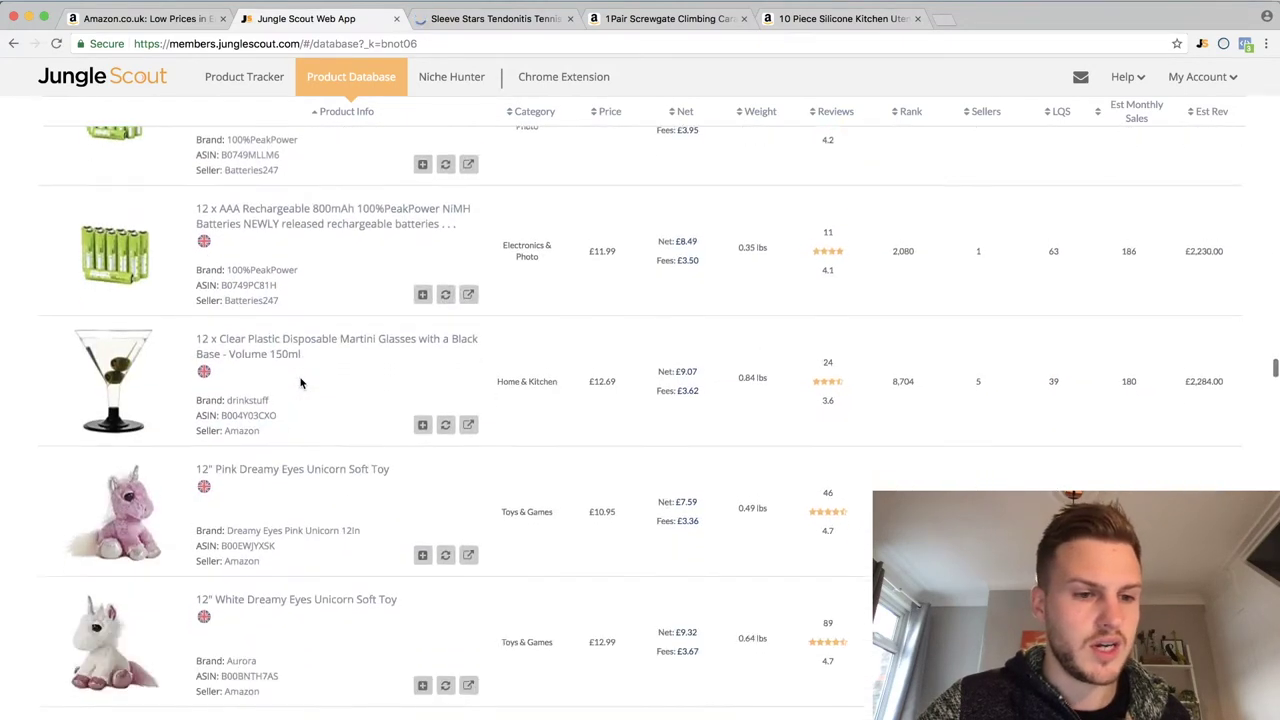
{"action": "scroll", "coordinate": [300, 382], "scroll_direction": "down", "scroll_amount": 6}
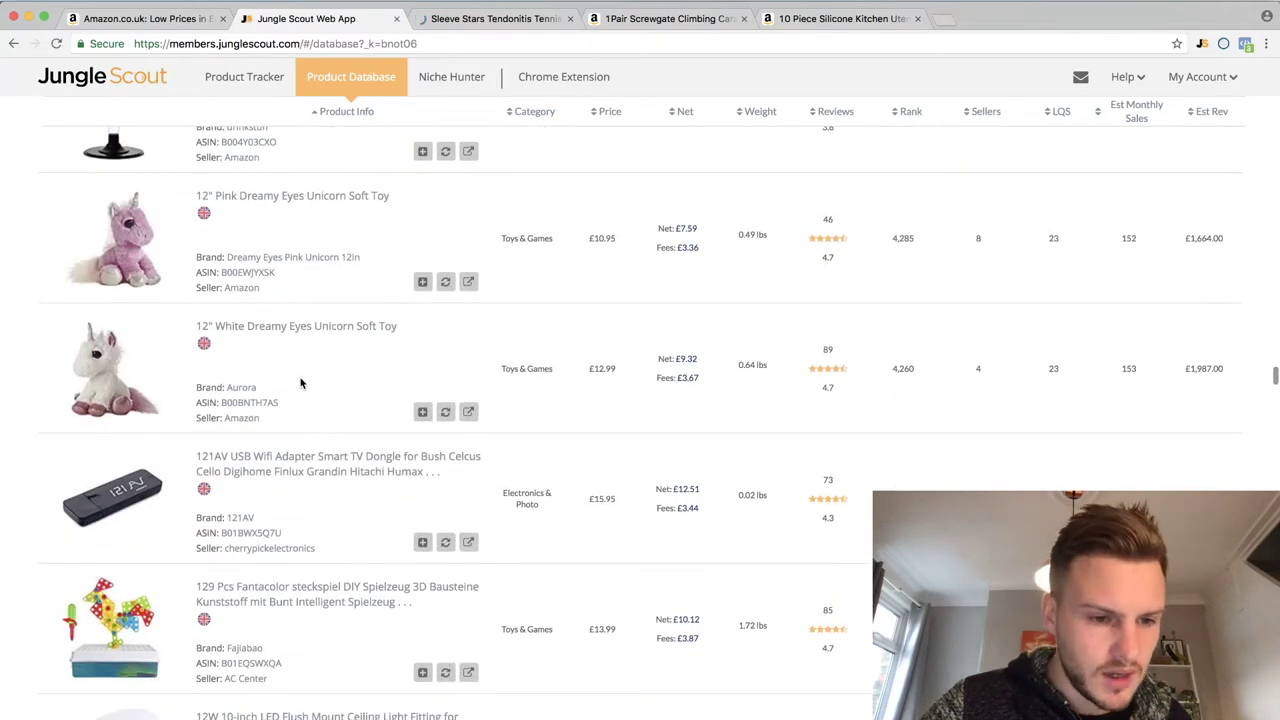
{"action": "scroll", "coordinate": [300, 382], "scroll_direction": "down", "scroll_amount": 8}
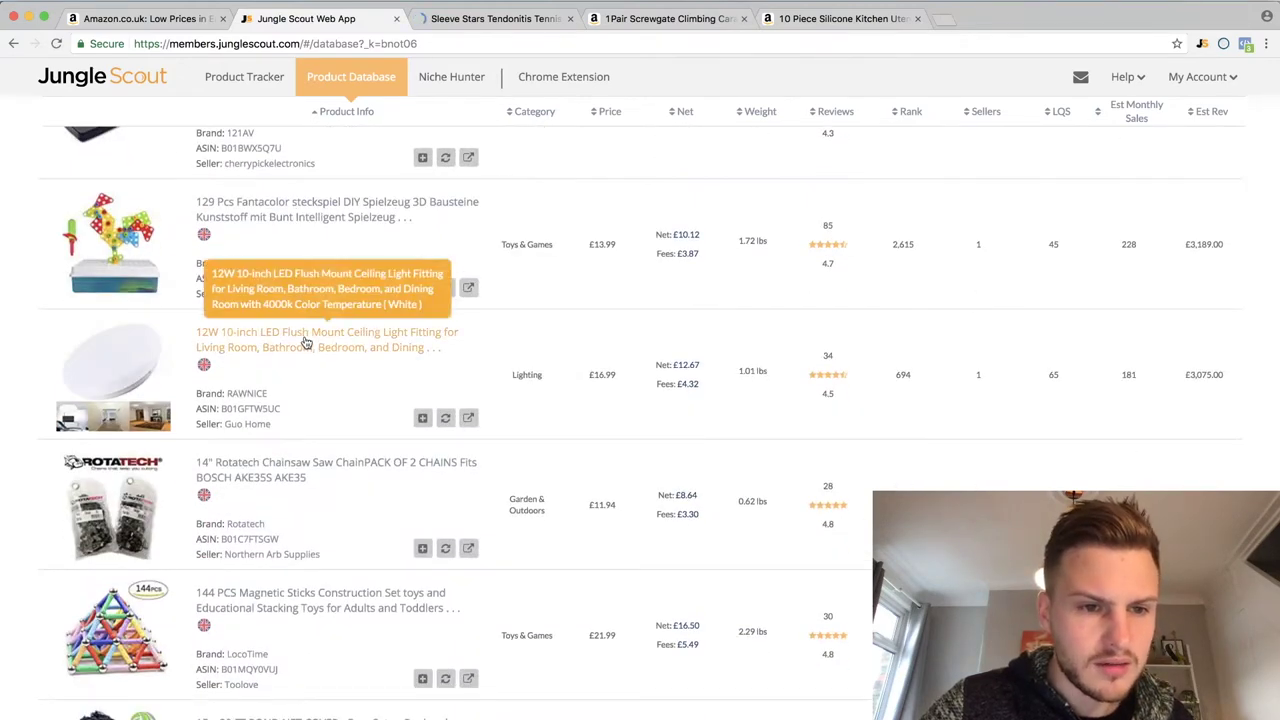
{"action": "scroll", "coordinate": [302, 360], "scroll_direction": "down", "scroll_amount": 8}
{"action": "scroll", "coordinate": [306, 350], "scroll_direction": "down", "scroll_amount": 13}
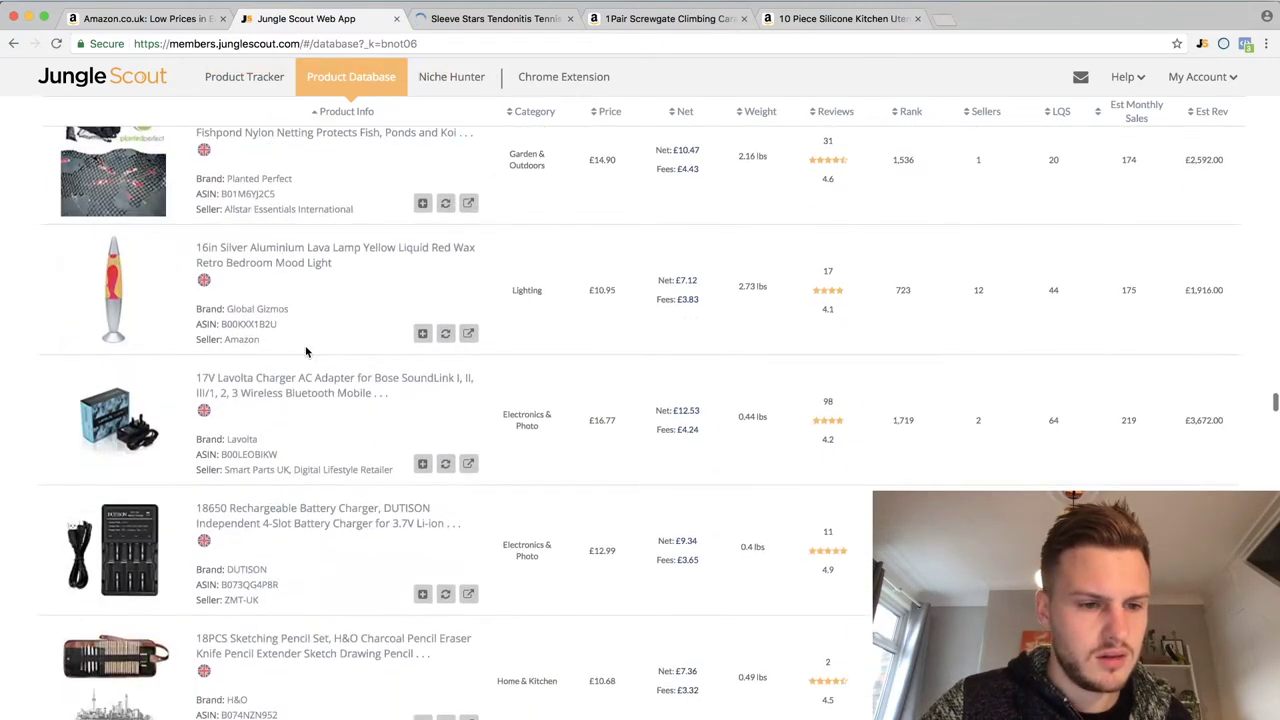
{"action": "scroll", "coordinate": [306, 350], "scroll_direction": "down", "scroll_amount": 14}
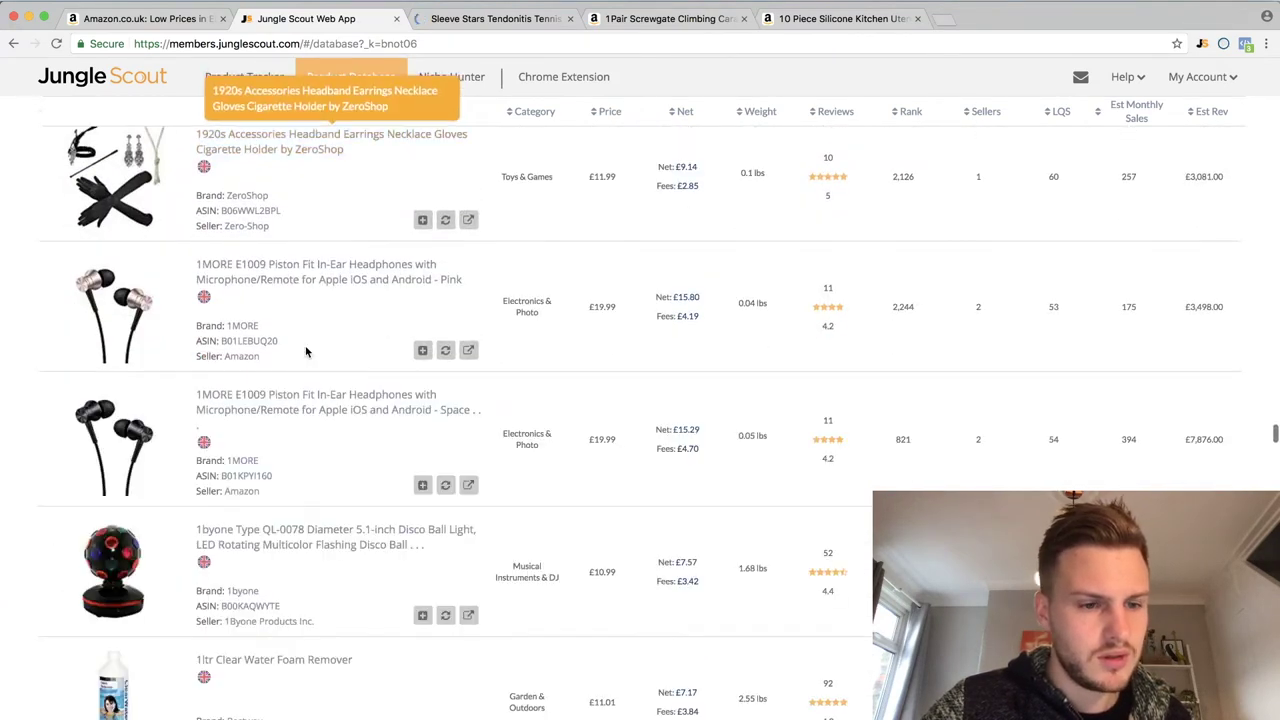
{"action": "scroll", "coordinate": [306, 350], "scroll_direction": "down", "scroll_amount": 8}
{"action": "scroll", "coordinate": [306, 350], "scroll_direction": "down", "scroll_amount": 8}
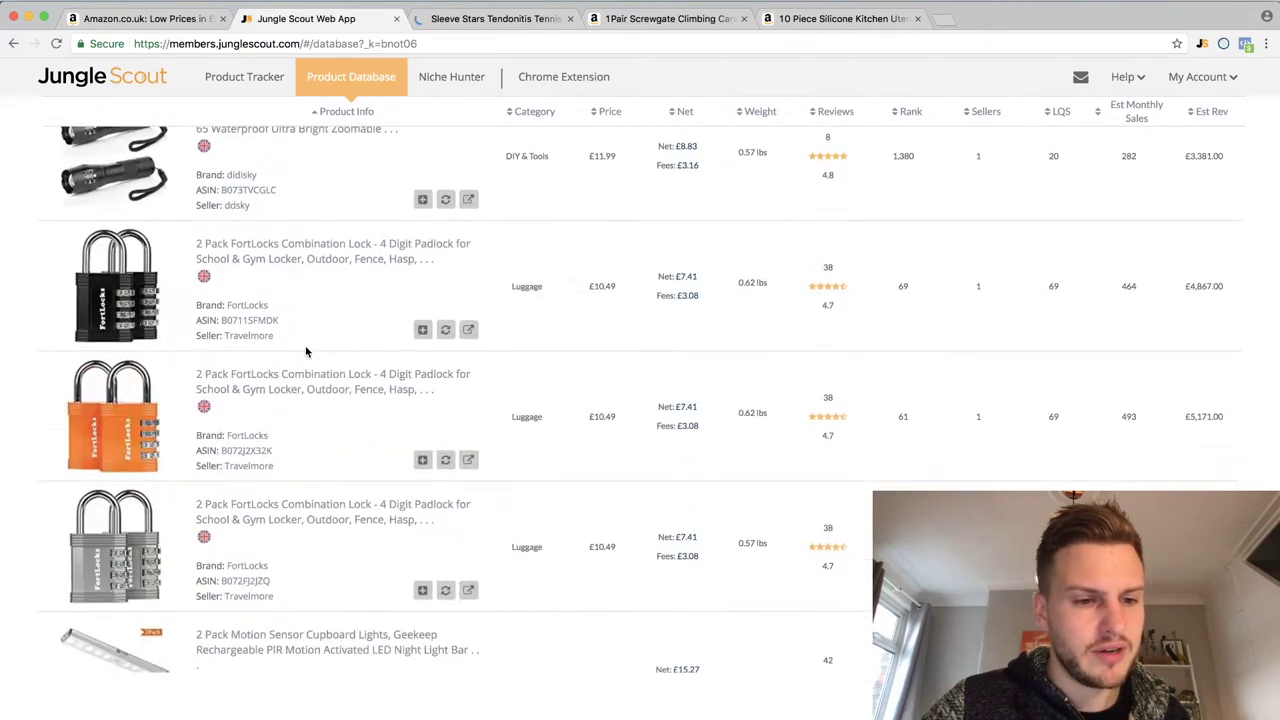
Step: Open the listing of the Slyzone two-pack mouldable sports mouth guard in black and blue
{"action": "scroll", "coordinate": [306, 350], "scroll_direction": "down", "scroll_amount": 7}
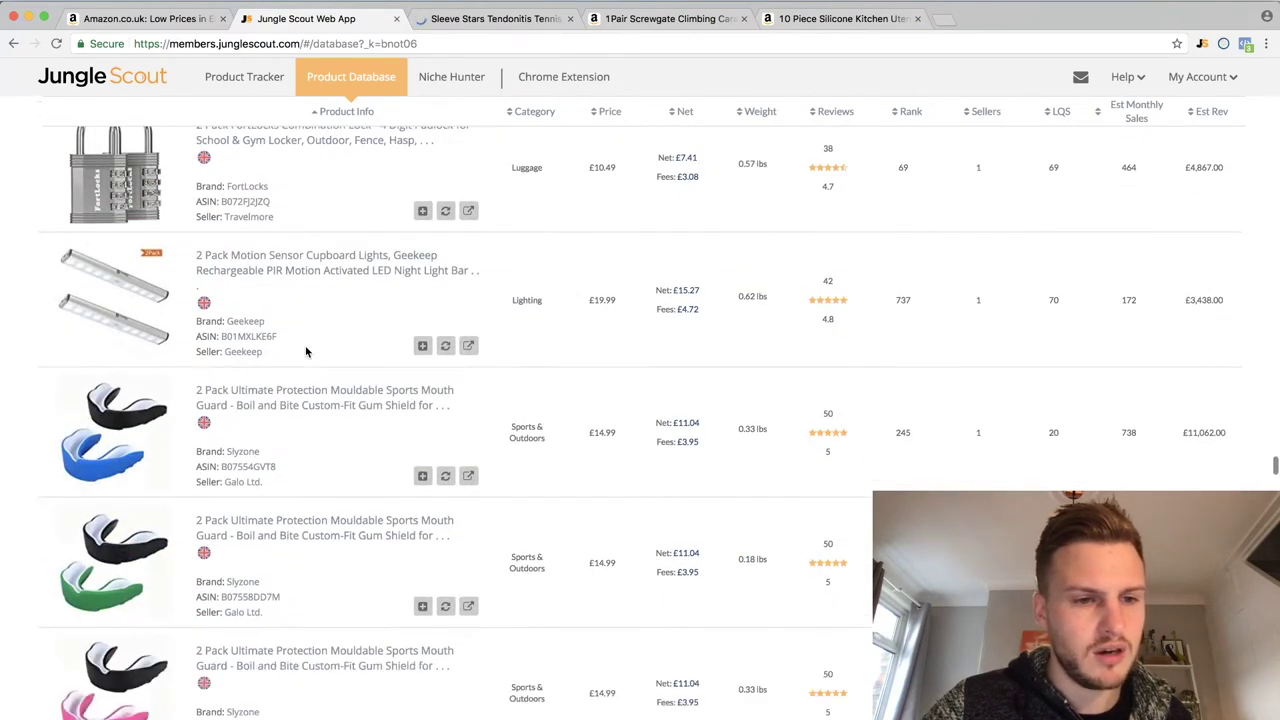
{"action": "scroll", "coordinate": [306, 350], "scroll_direction": "down", "scroll_amount": 1}
{"action": "left_click", "coordinate": [251, 382]}
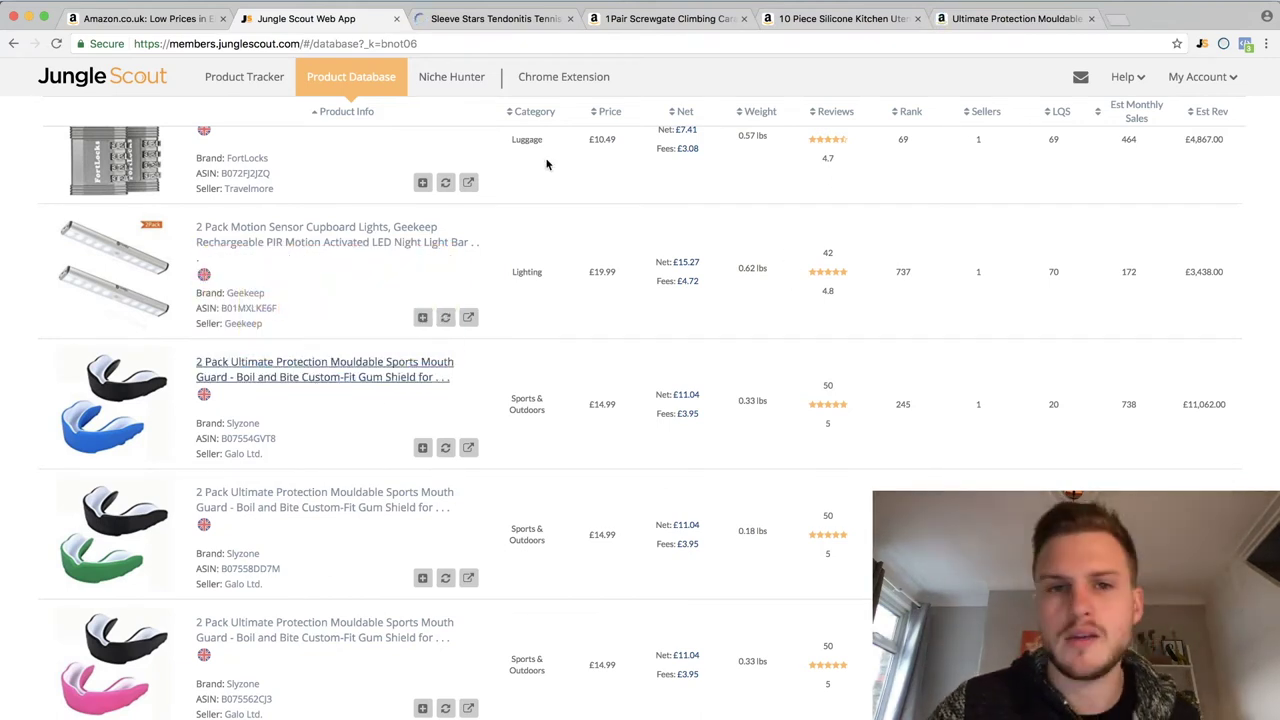
Step: Switch to the Sleeve Stars elbow brace listing and look through its product images and description
{"action": "left_click", "coordinate": [525, 19]}
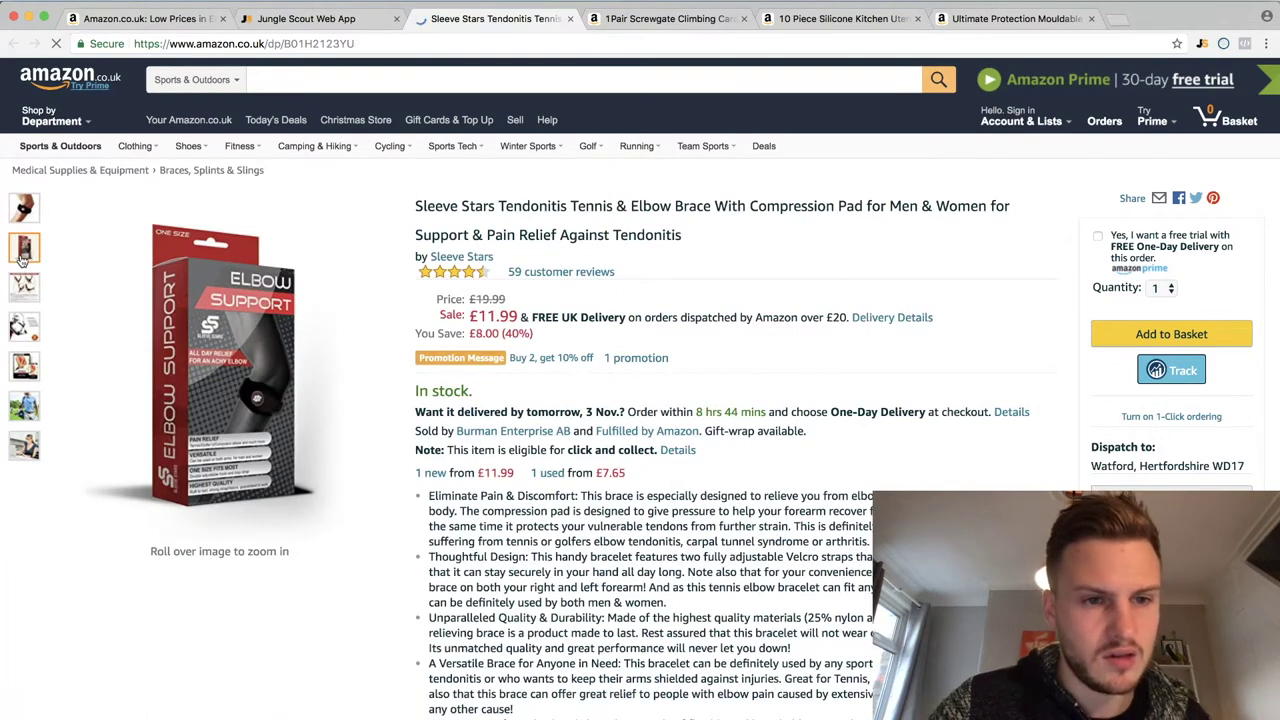
{"action": "mouse_move", "coordinate": [25, 290]}
{"action": "mouse_move", "coordinate": [22, 334]}
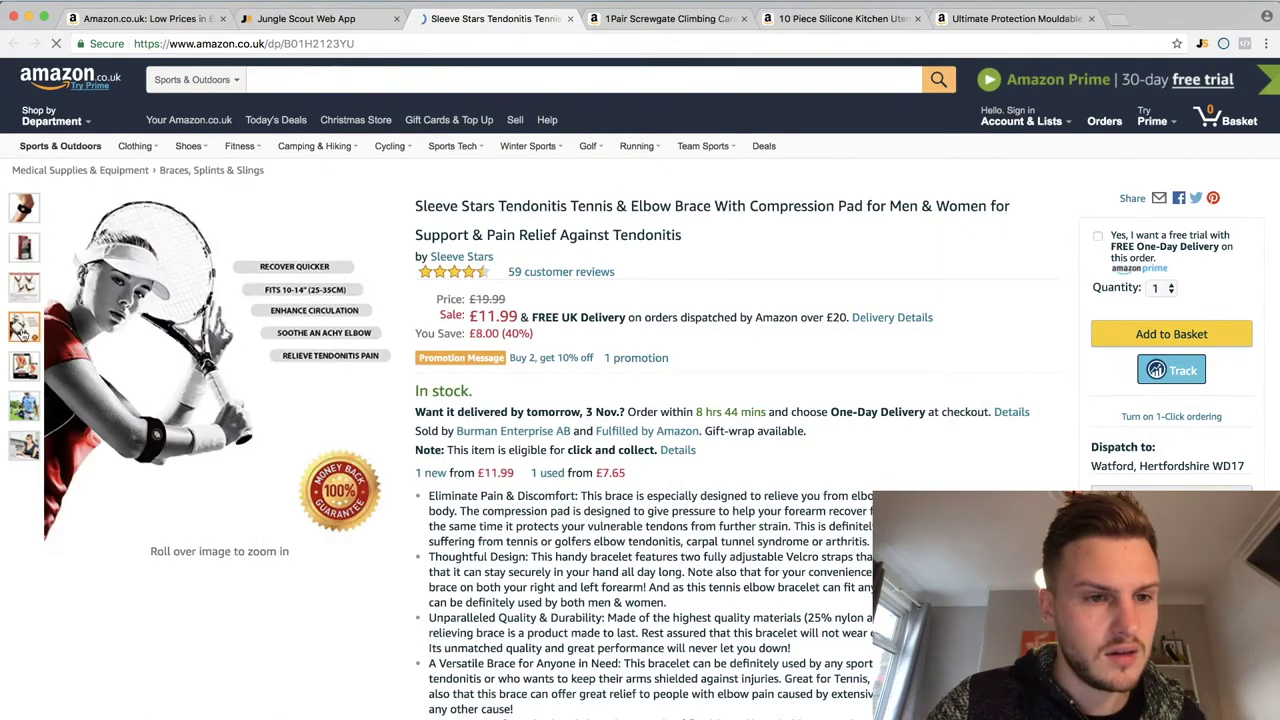
{"action": "mouse_move", "coordinate": [23, 380]}
{"action": "mouse_move", "coordinate": [23, 420]}
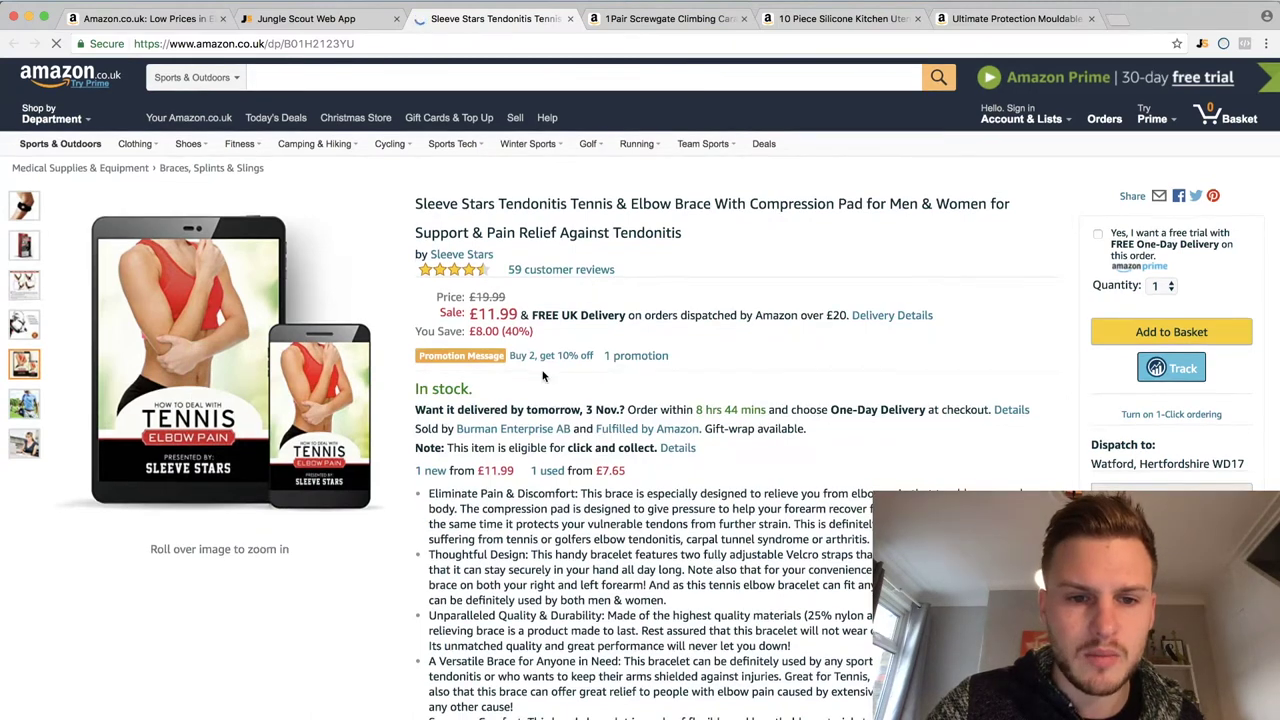
{"action": "scroll", "coordinate": [510, 260], "scroll_direction": "down", "scroll_amount": 1}
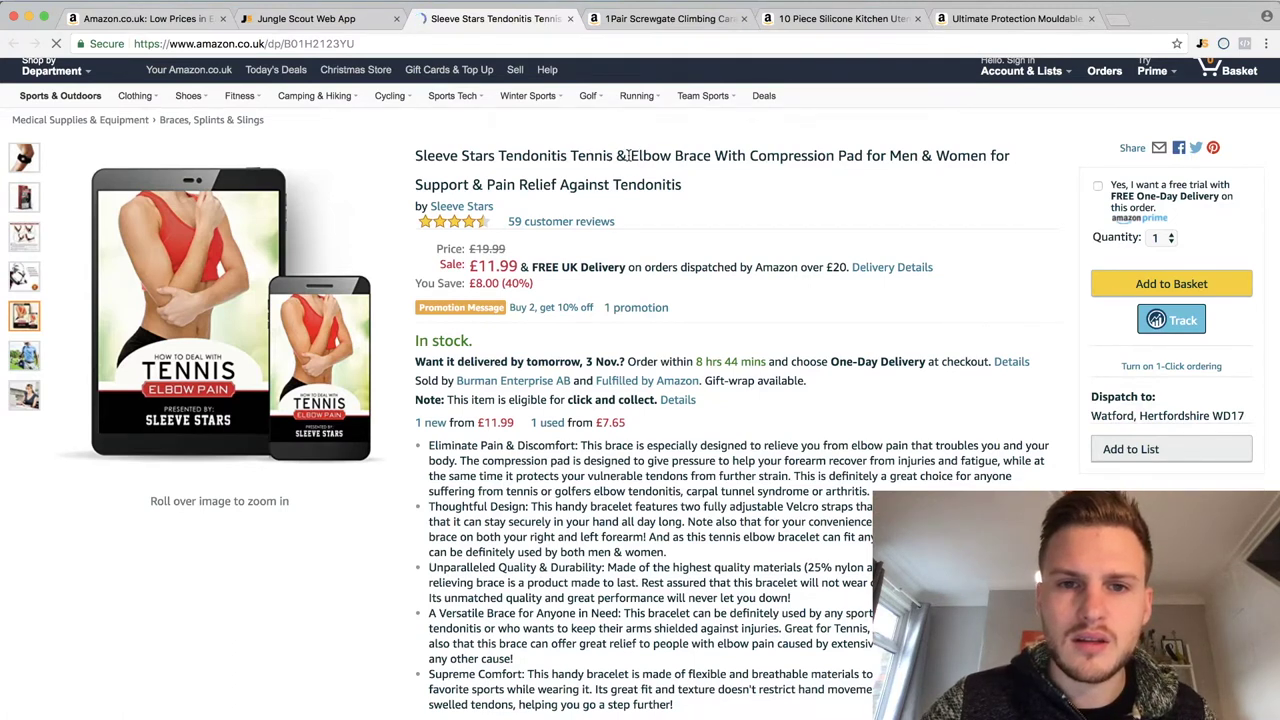
Step: Highlight the brand name Sleeve Stars in the listing title, and select the generic keyword "Elbow Brace" for copying
{"action": "left_click_drag", "start_coordinate": [668, 155], "coordinate": [710, 155]}
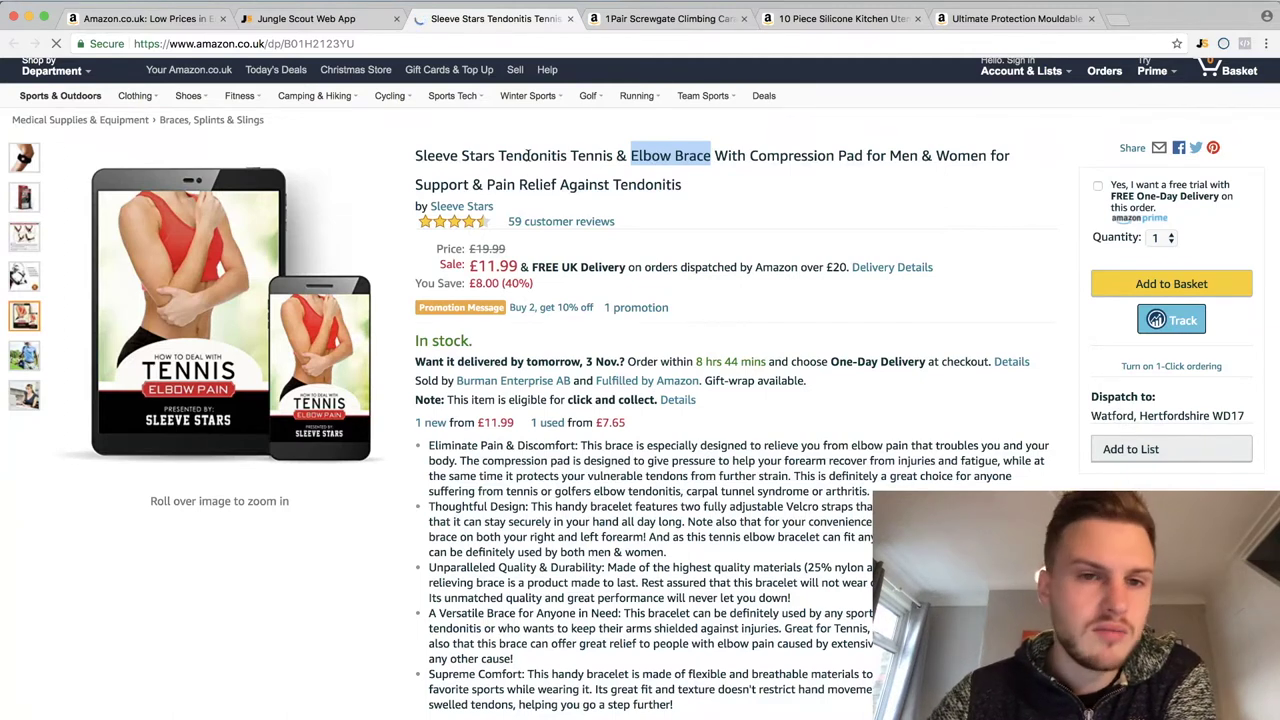
{"action": "left_click_drag", "start_coordinate": [416, 155], "coordinate": [496, 152]}
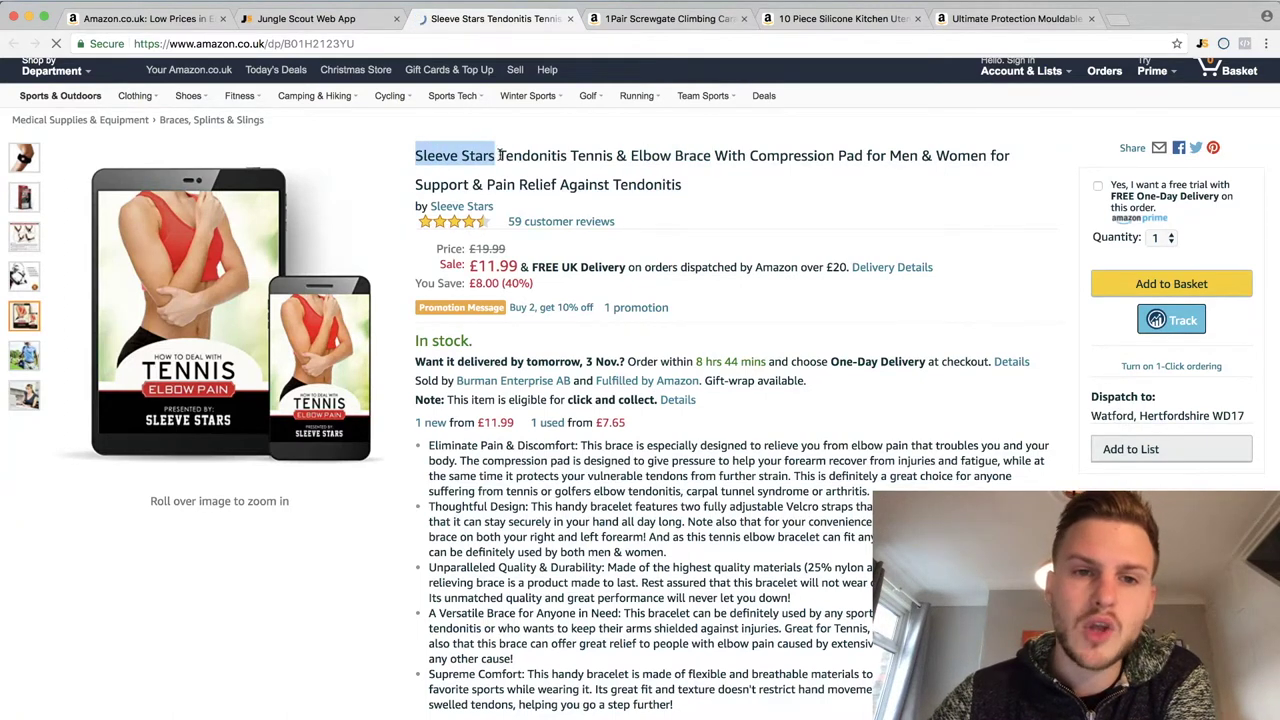
{"action": "left_click", "coordinate": [499, 155]}
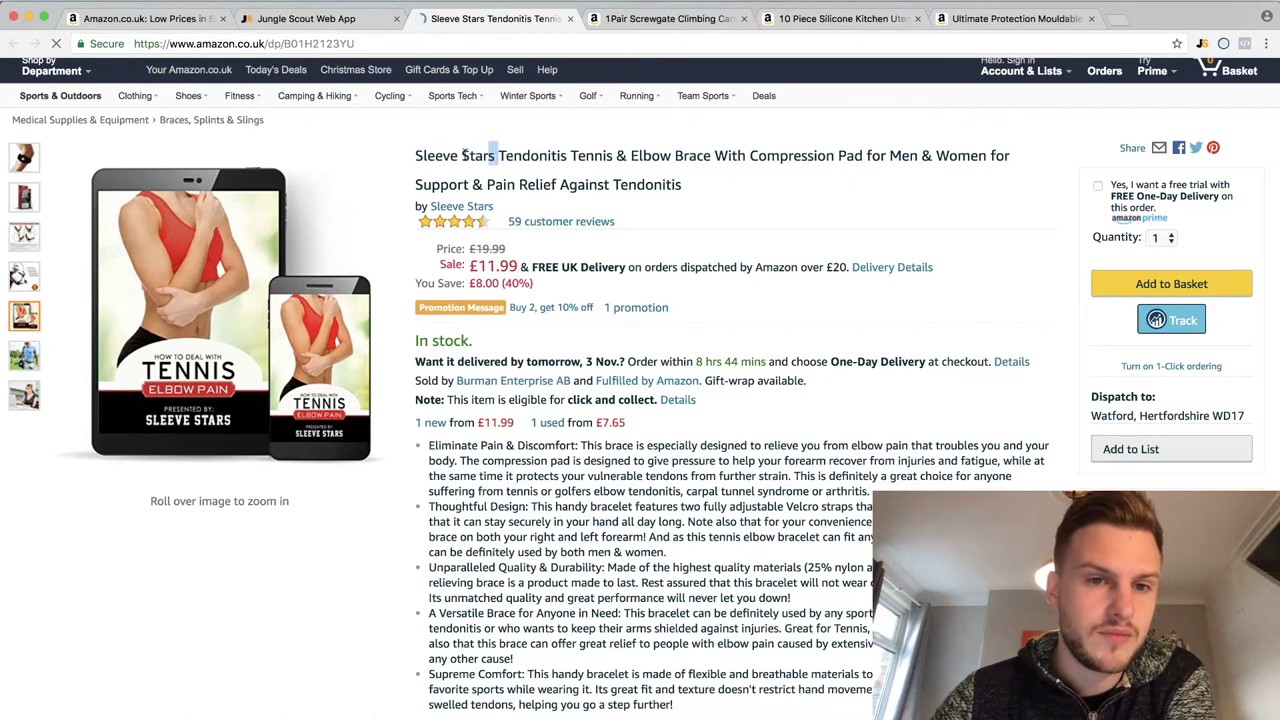
{"action": "left_click_drag", "start_coordinate": [463, 155], "coordinate": [410, 157]}
{"action": "left_click_drag", "start_coordinate": [632, 155], "coordinate": [714, 155]}
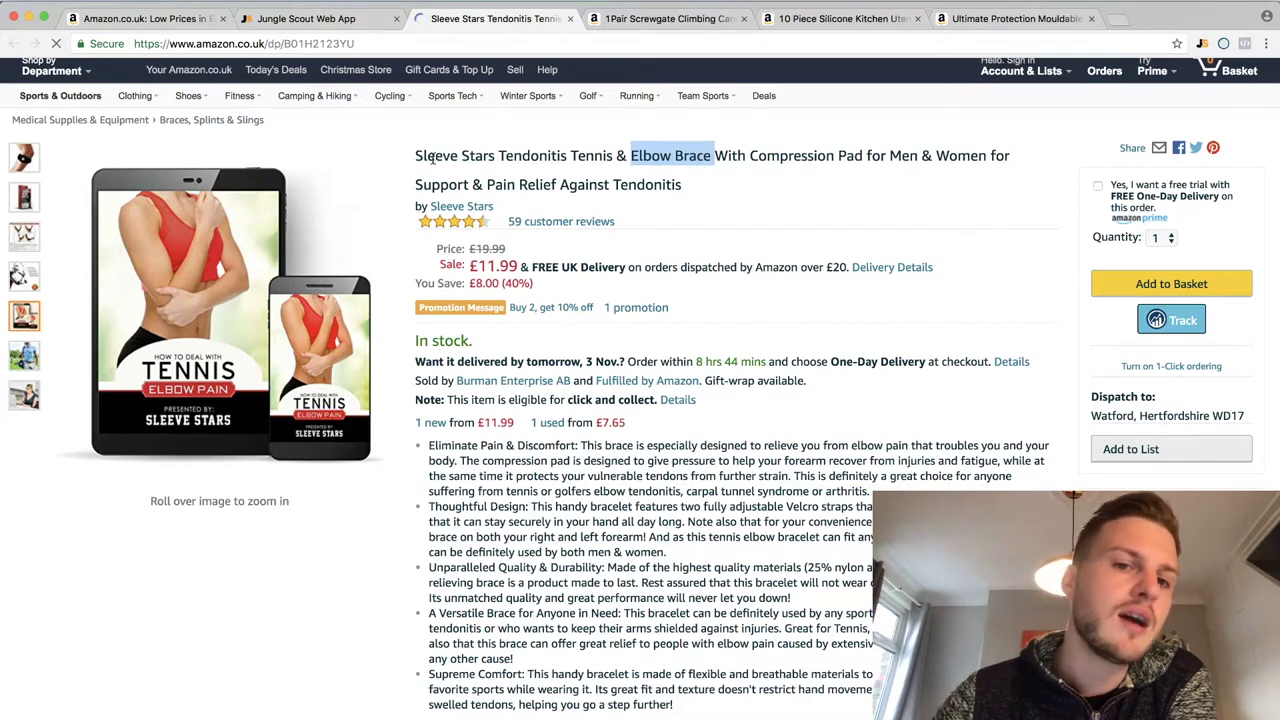
Step: Search all departments on Amazon UK for "Elbow Brace" and look through the resulting product listings
{"action": "scroll", "coordinate": [432, 160], "scroll_direction": "up", "scroll_amount": 1}
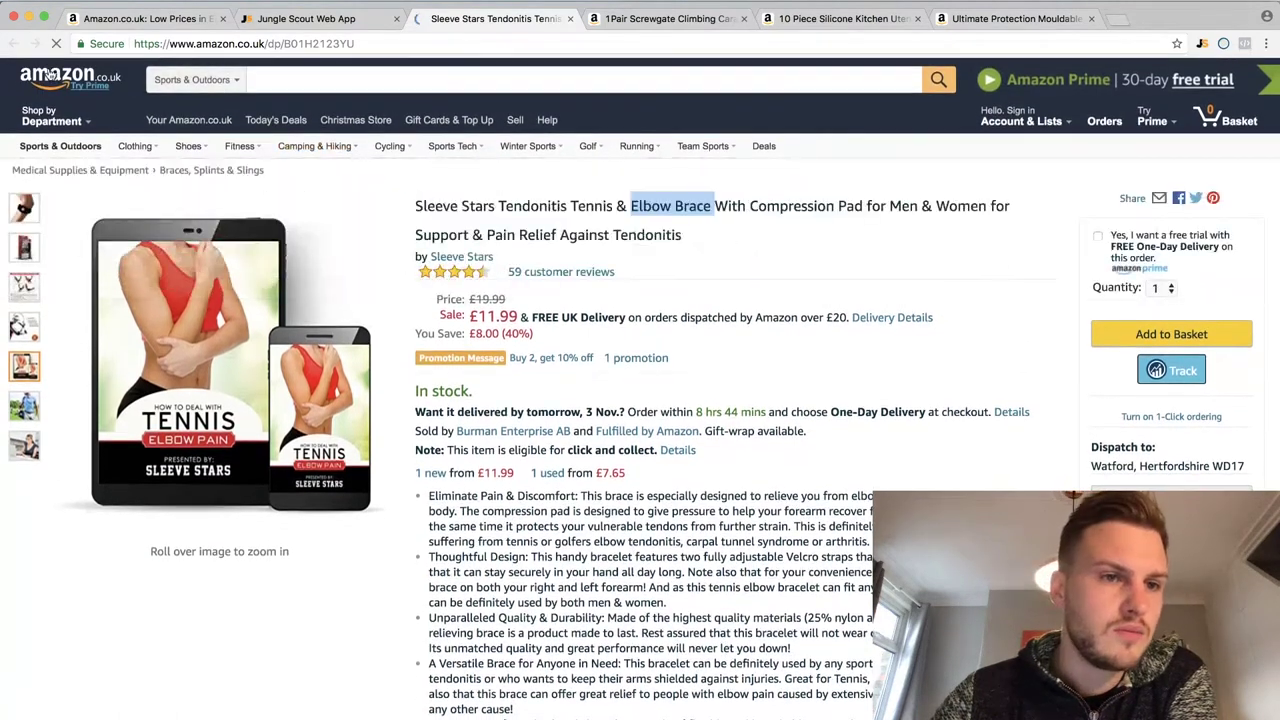
{"action": "left_click", "coordinate": [175, 80]}
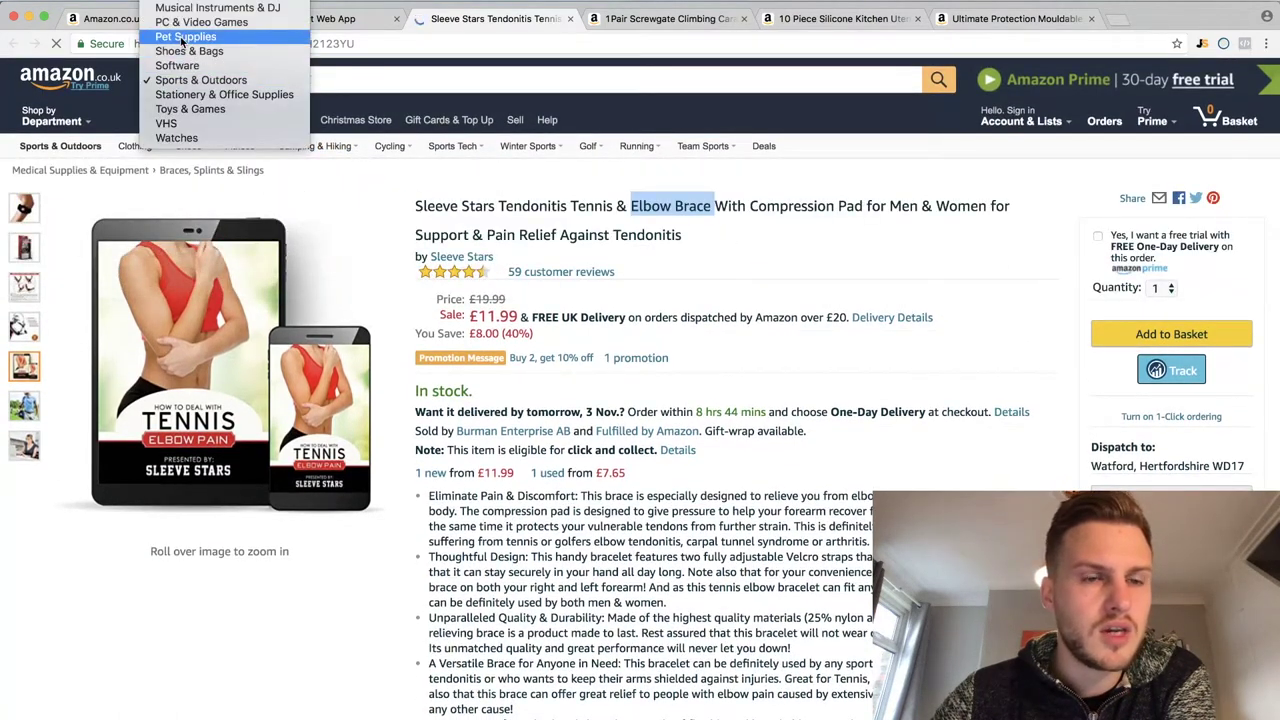
{"action": "mouse_move", "coordinate": [190, 3]}
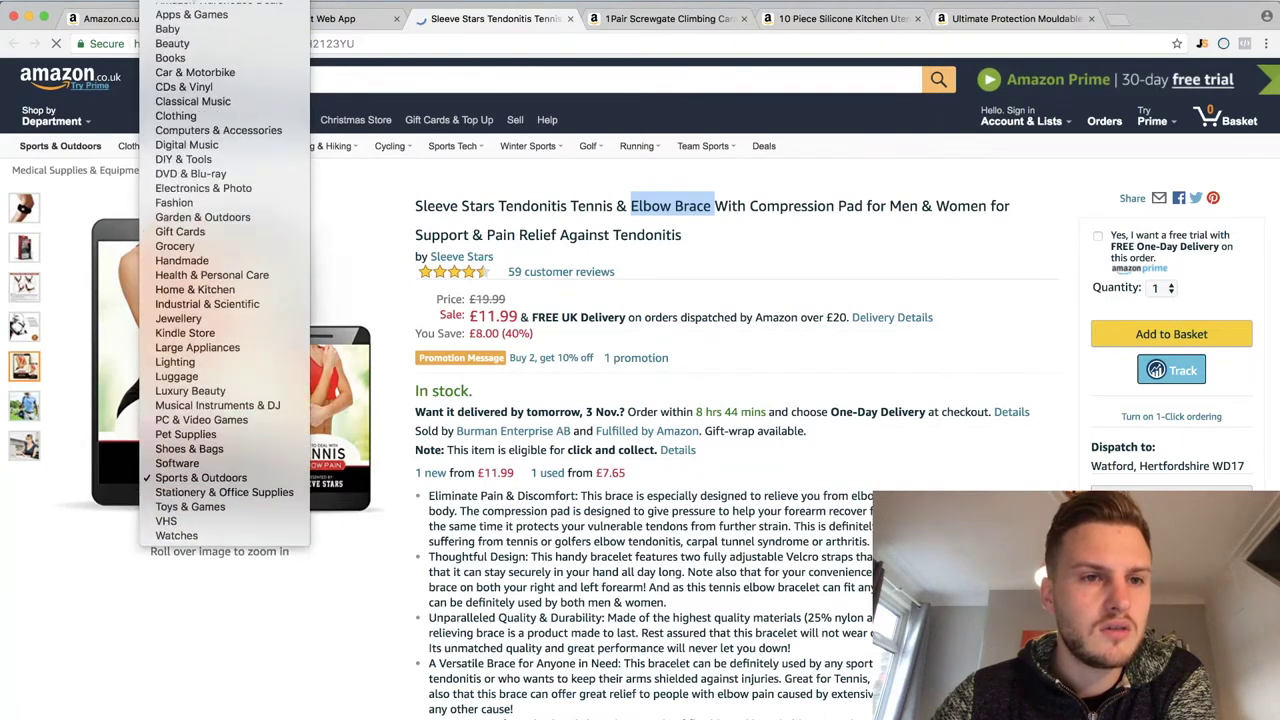
{"action": "left_click", "coordinate": [190, 3]}
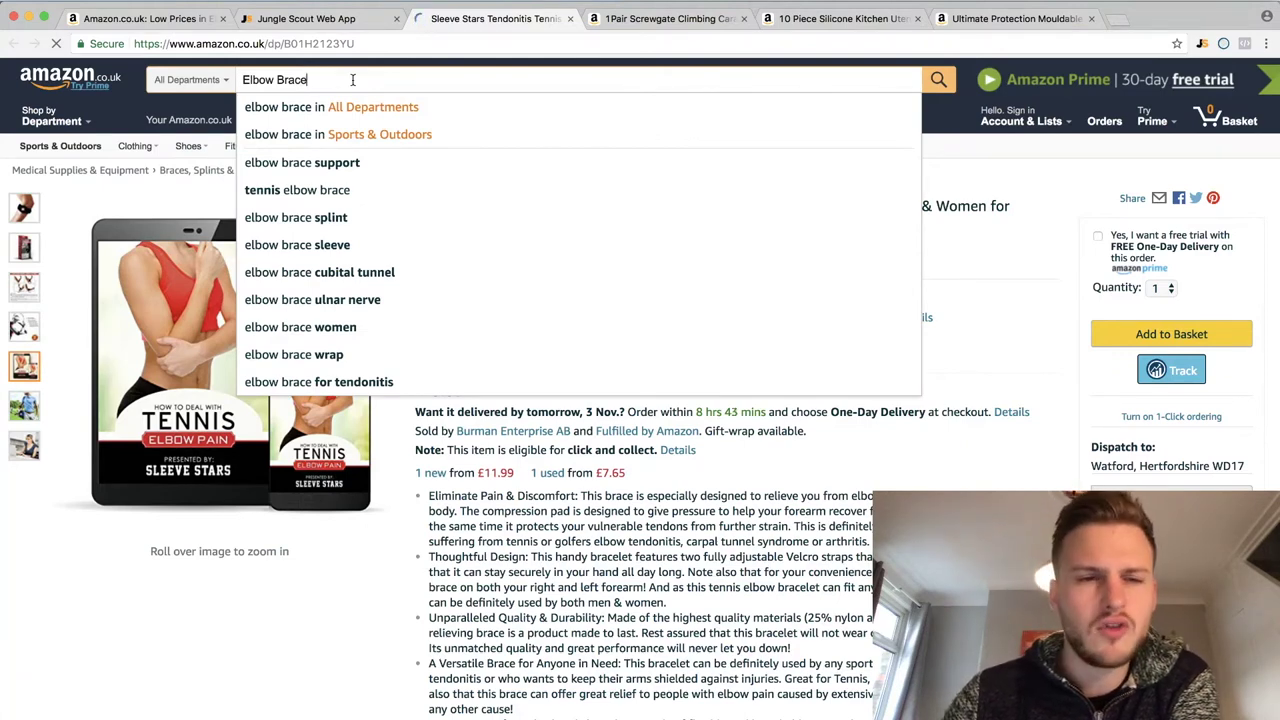
{"action": "key", "text": "Return"}
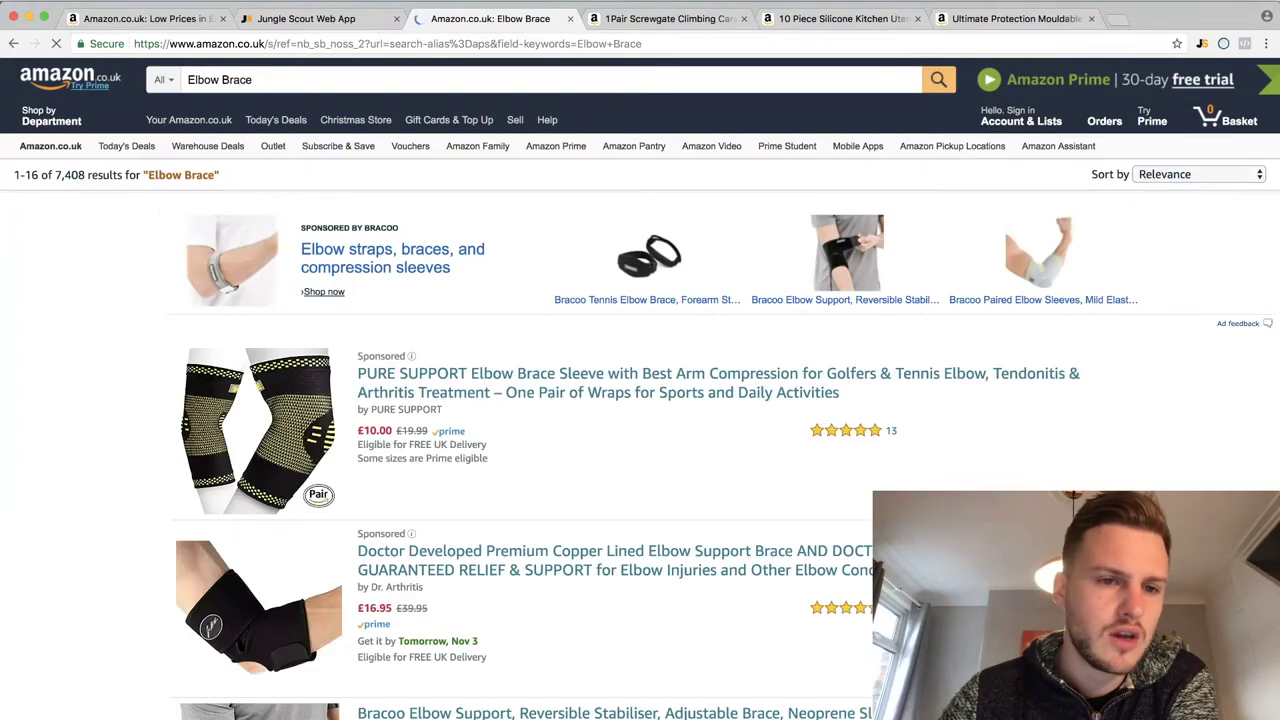
{"action": "scroll", "coordinate": [390, 440], "scroll_direction": "down", "scroll_amount": 10}
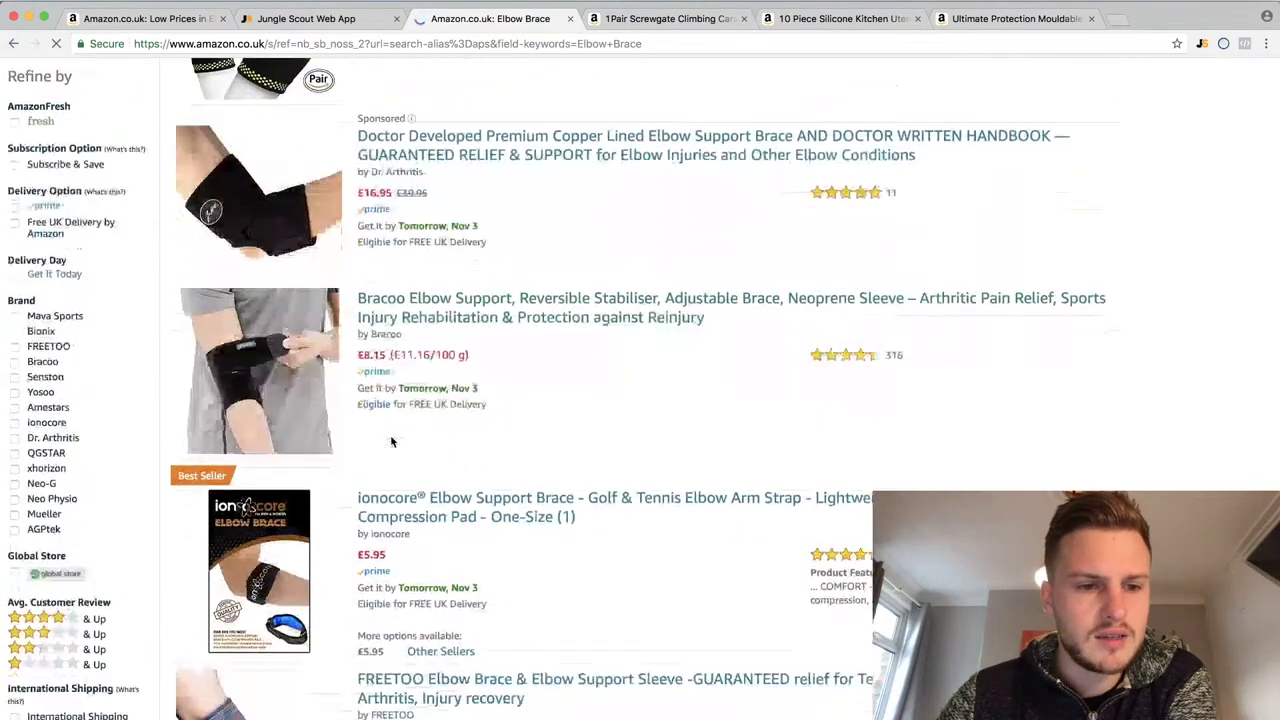
{"action": "scroll", "coordinate": [391, 440], "scroll_direction": "down", "scroll_amount": 2}
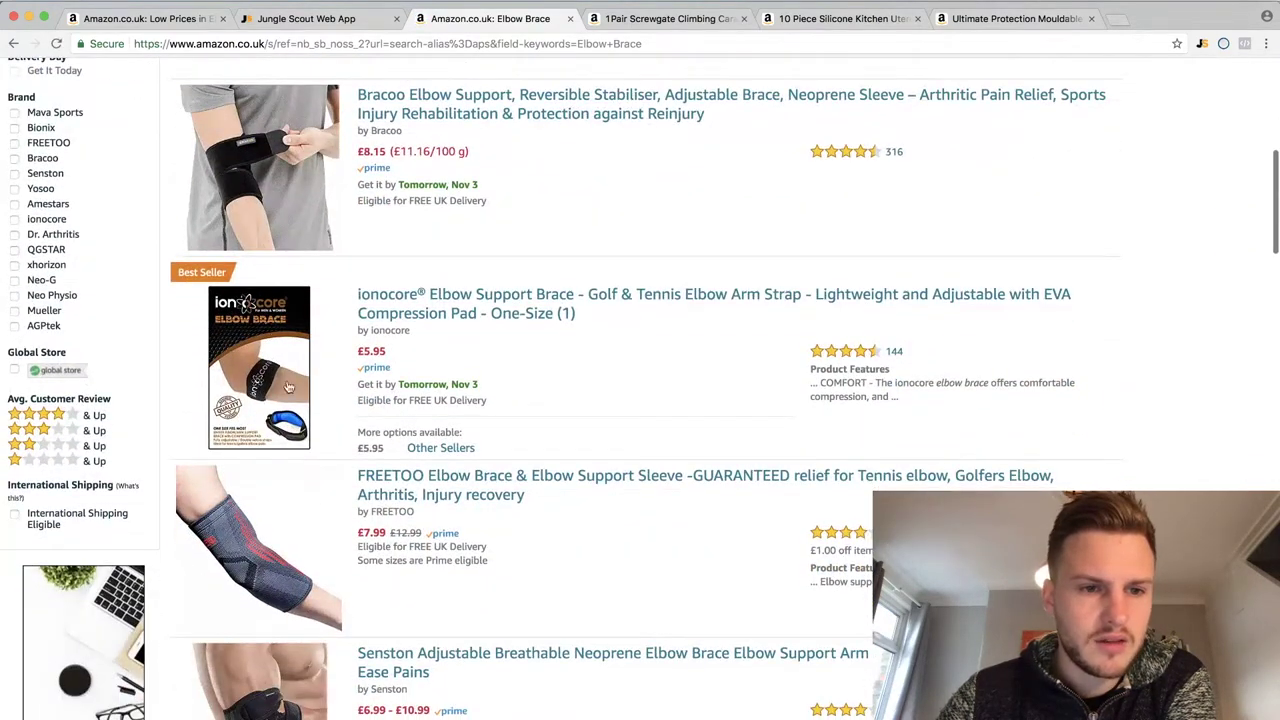
{"action": "scroll", "coordinate": [268, 372], "scroll_direction": "down", "scroll_amount": 5}
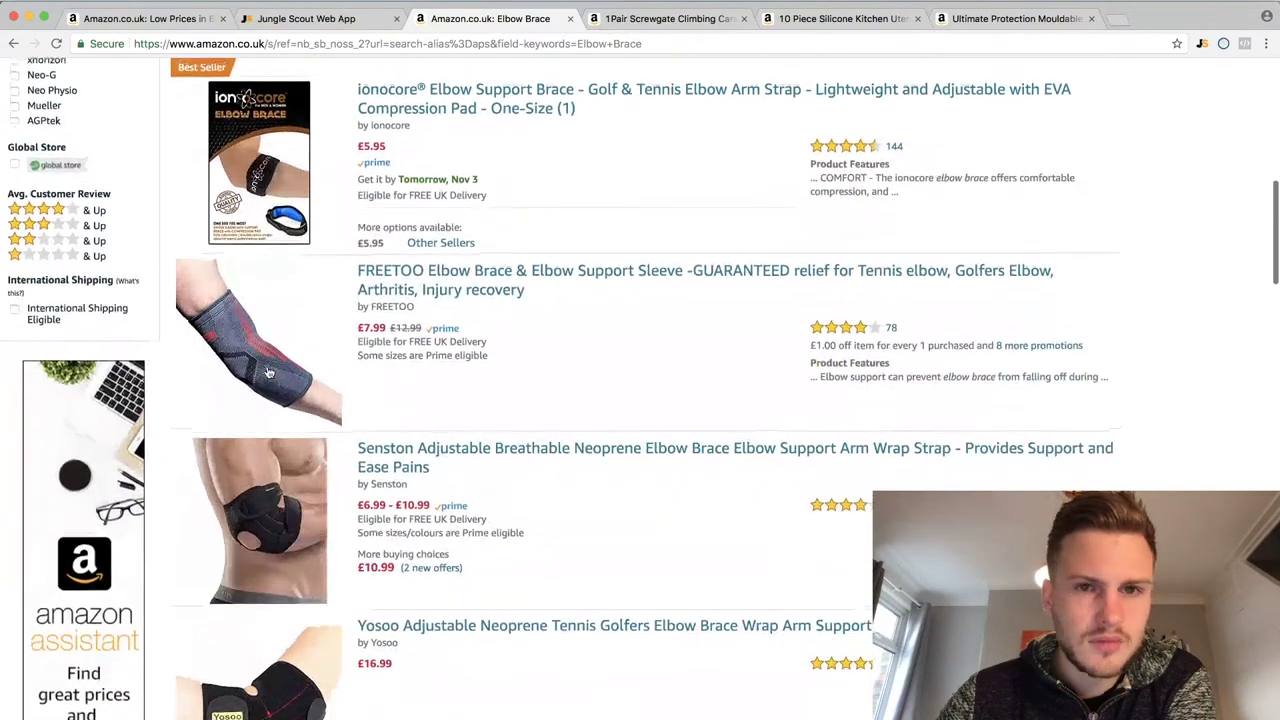
{"action": "scroll", "coordinate": [283, 420], "scroll_direction": "down", "scroll_amount": 9}
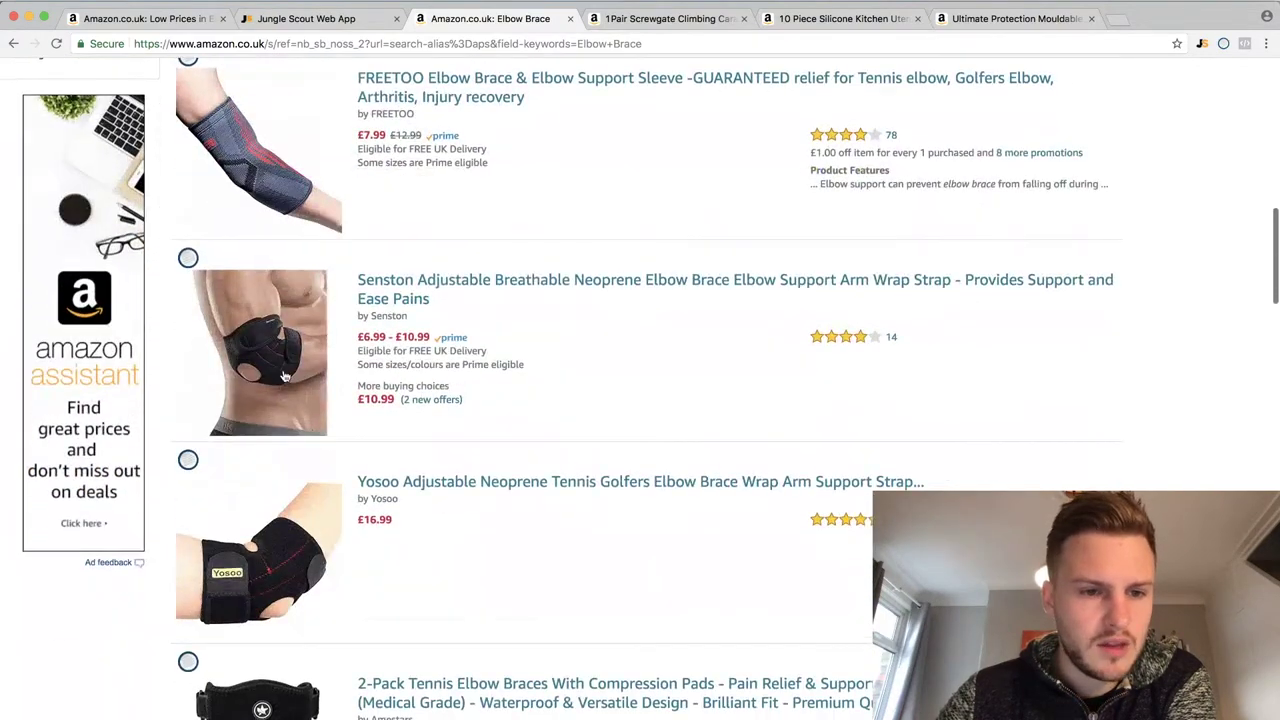
{"action": "scroll", "coordinate": [288, 447], "scroll_direction": "down", "scroll_amount": 7}
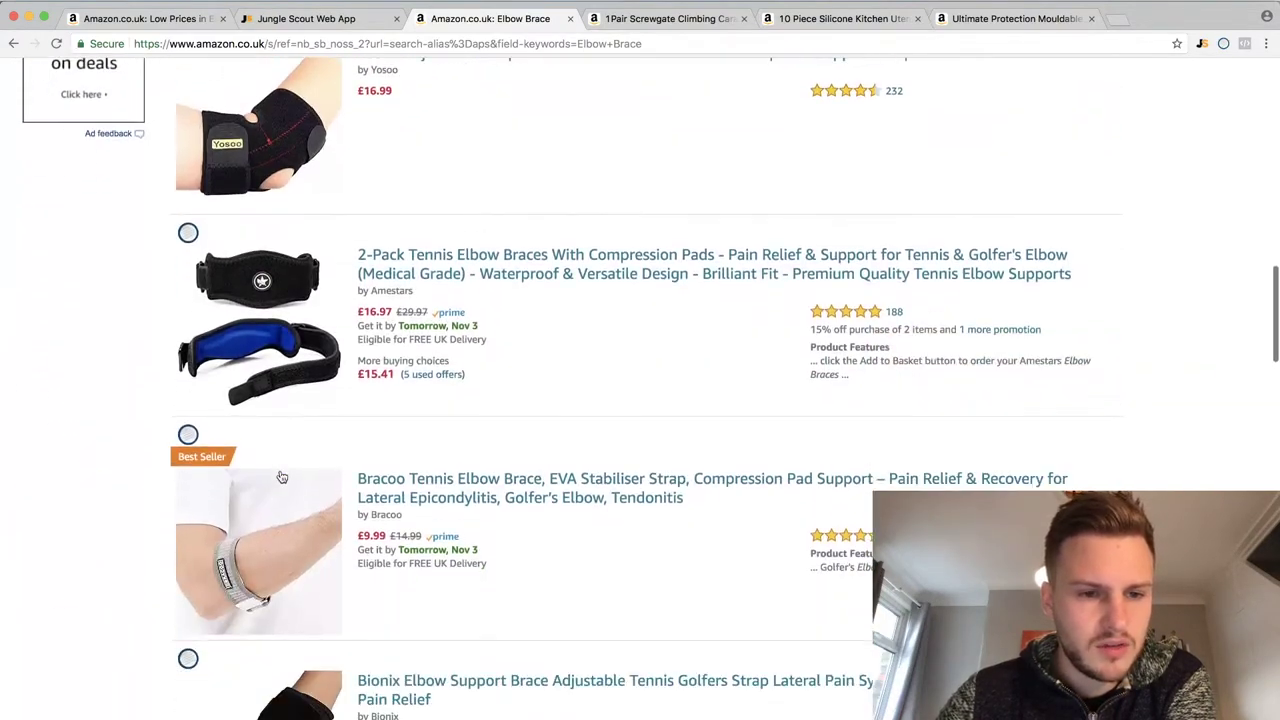
{"action": "scroll", "coordinate": [241, 392], "scroll_direction": "down", "scroll_amount": 10}
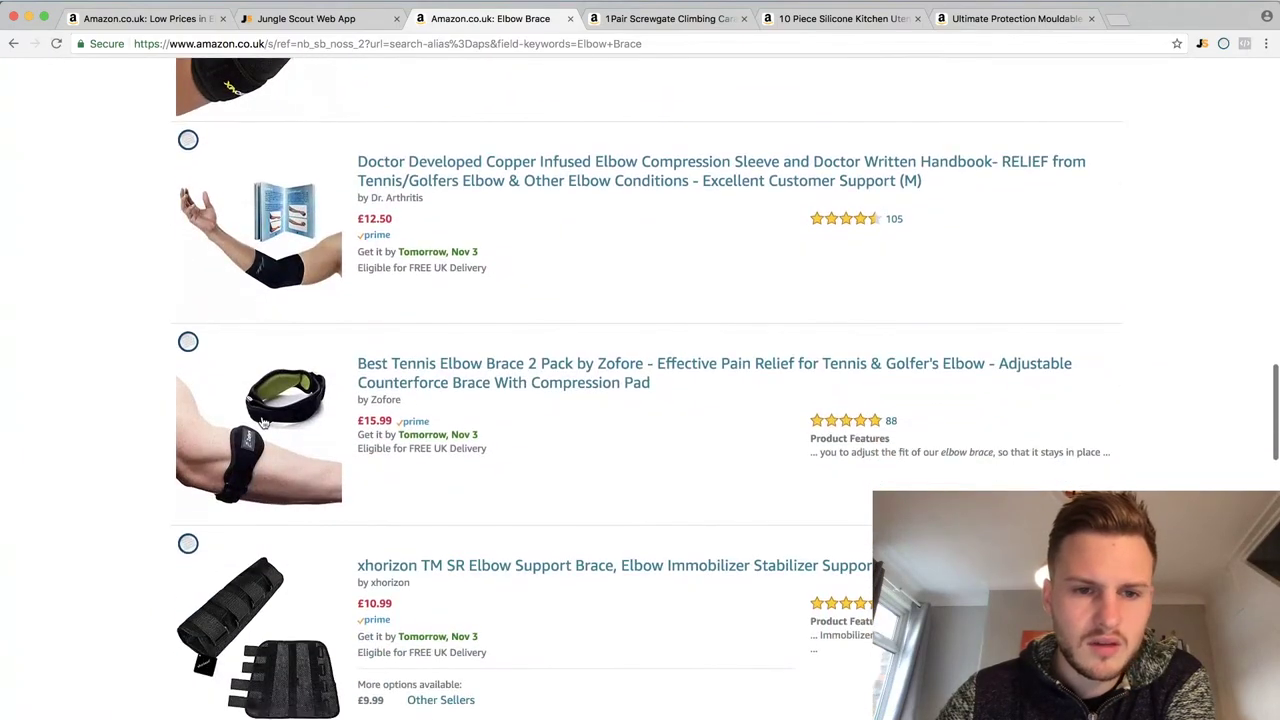
Step: Refine the search to "Tennis Elbow Brace" and look through the more specific listings
{"action": "scroll", "coordinate": [263, 422], "scroll_direction": "up", "scroll_amount": 15}
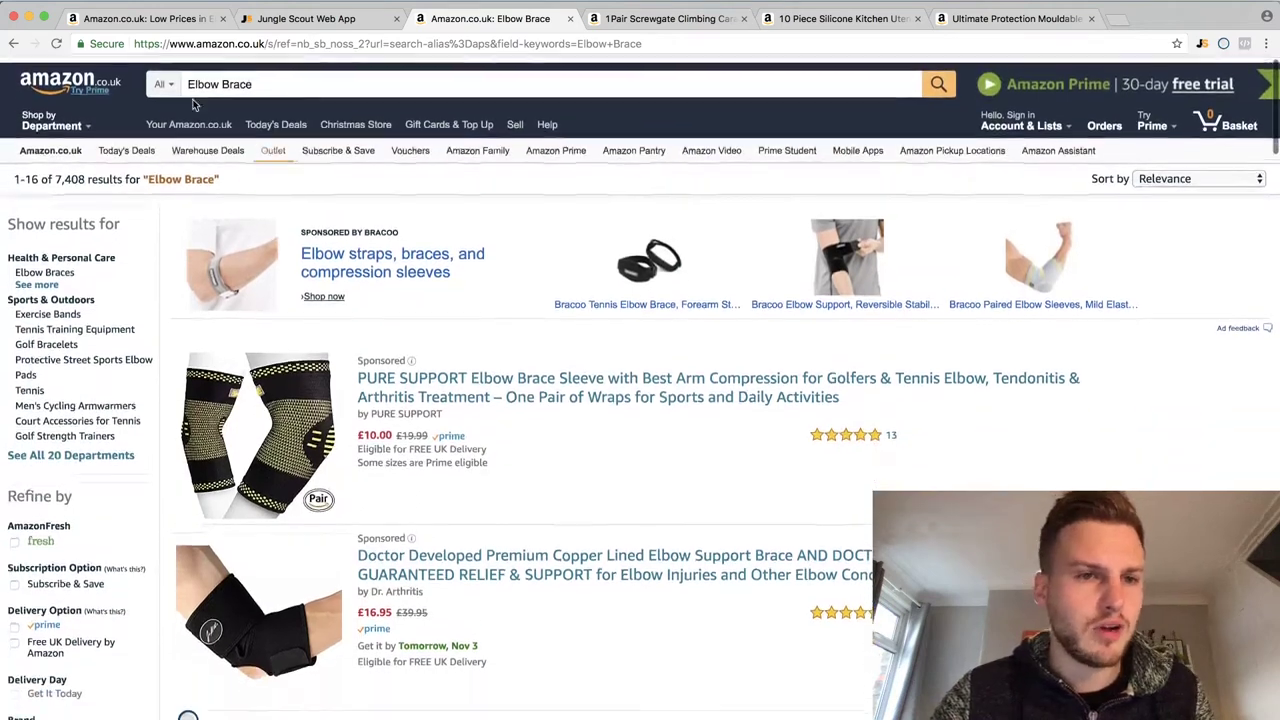
{"action": "type", "text": "nnis"}
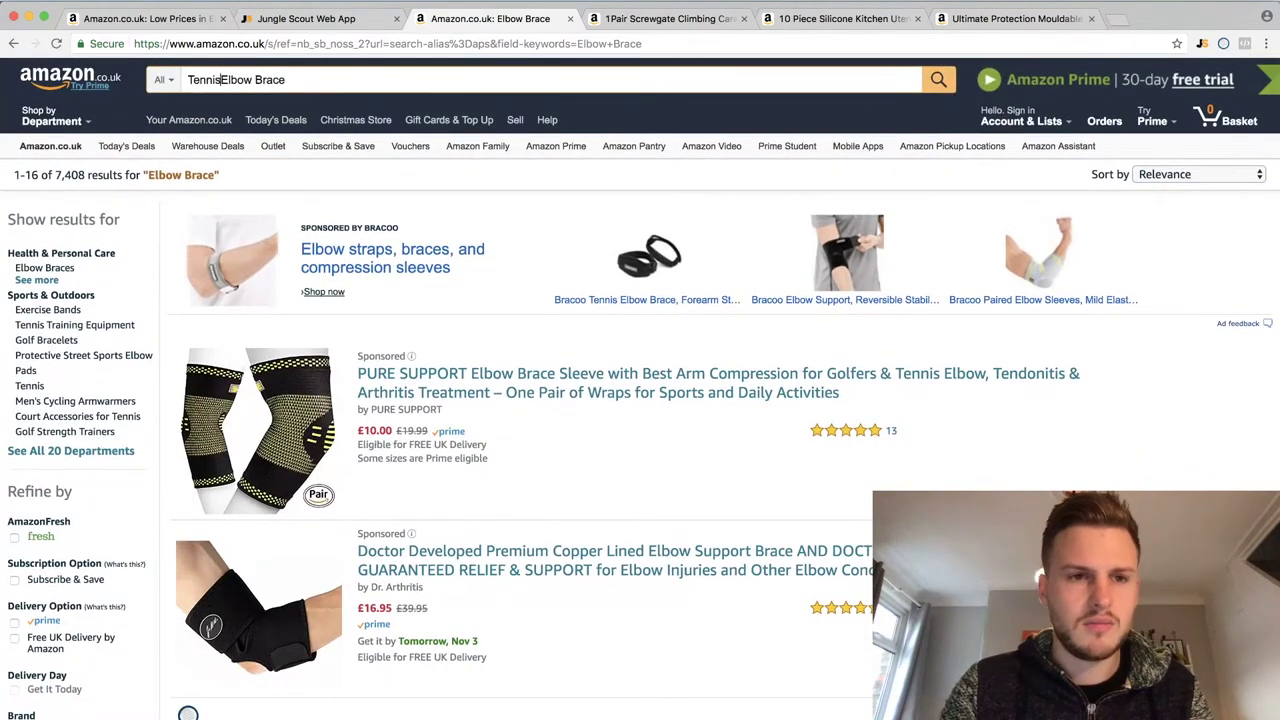
{"action": "key", "text": "Return"}
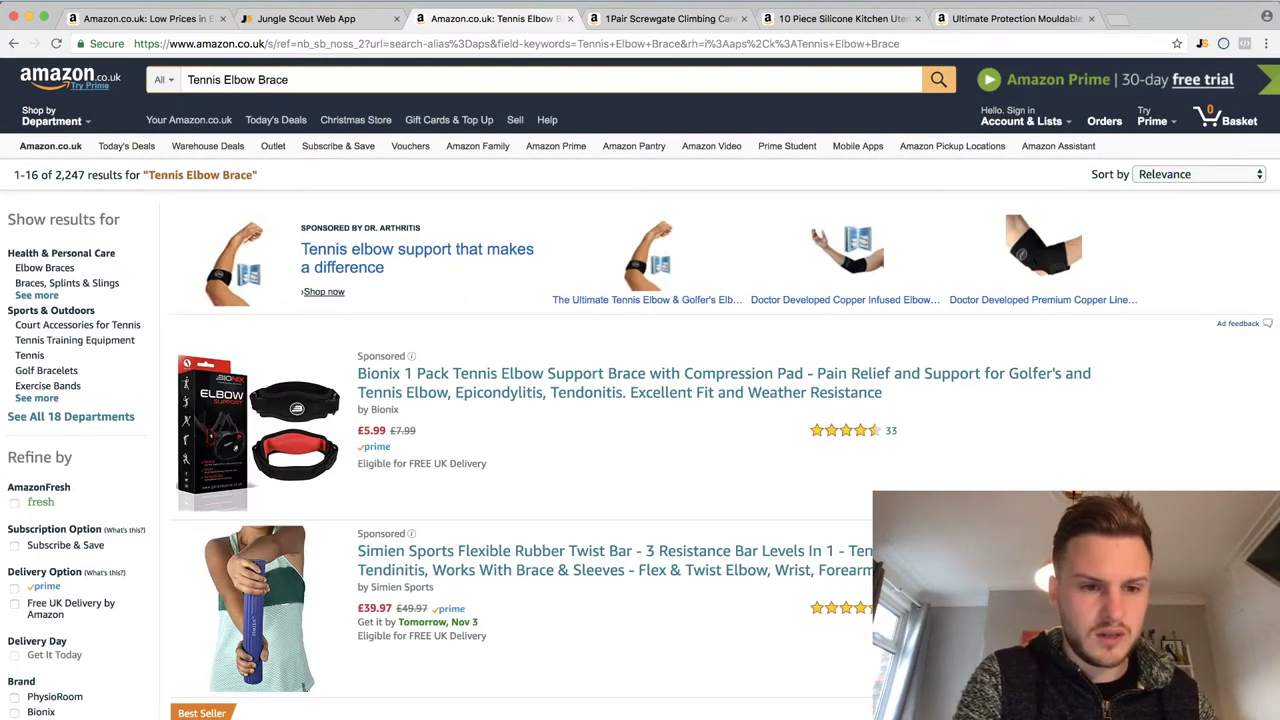
{"action": "scroll", "coordinate": [322, 286], "scroll_direction": "down", "scroll_amount": 10}
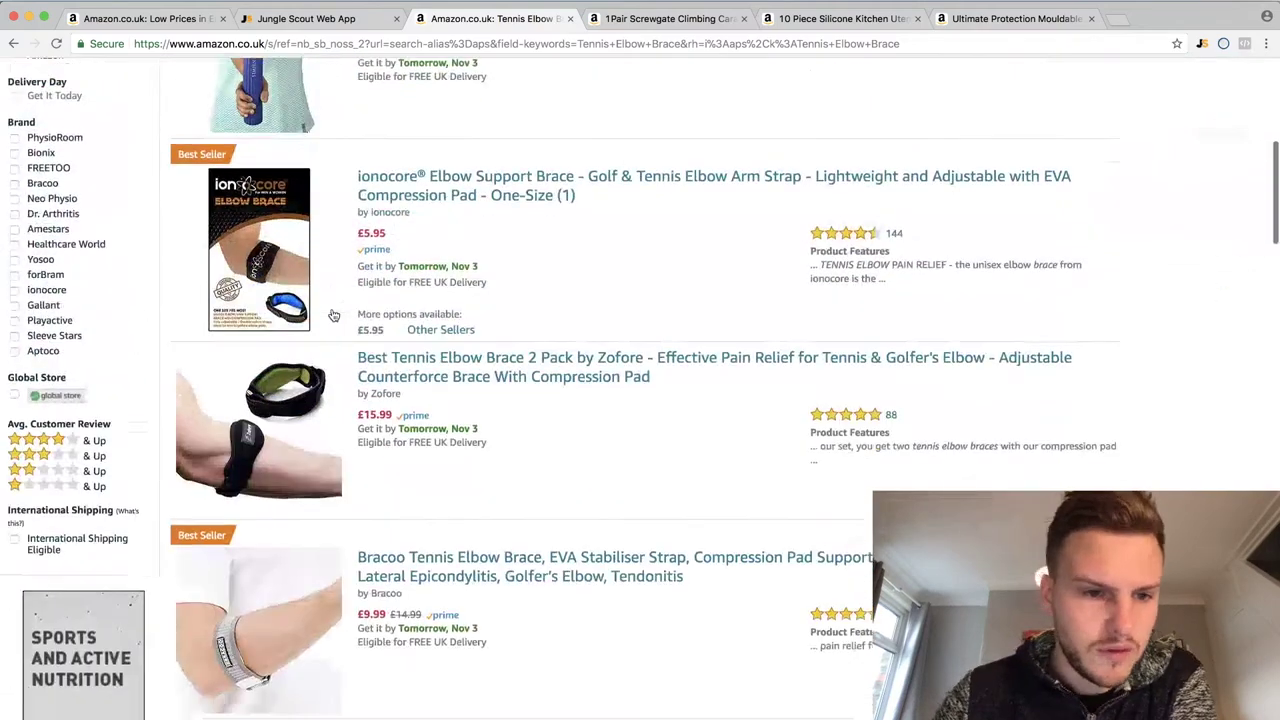
{"action": "scroll", "coordinate": [333, 316], "scroll_direction": "down", "scroll_amount": 8}
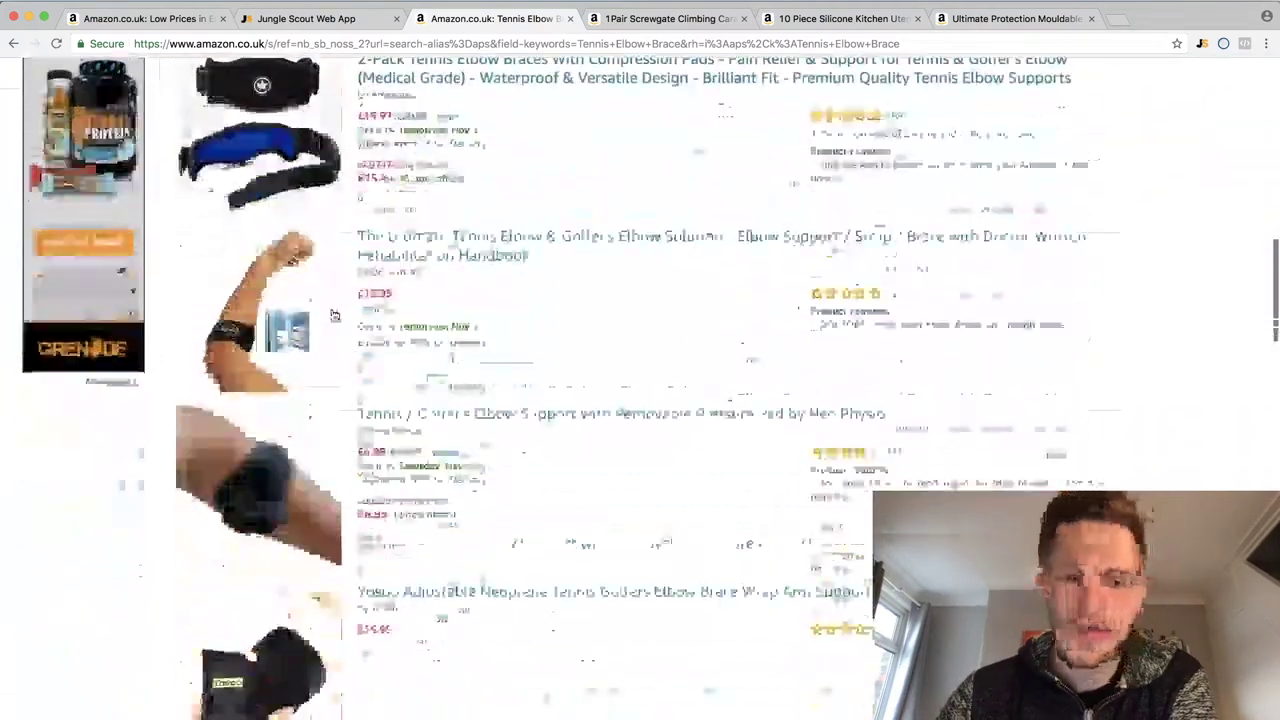
{"action": "scroll", "coordinate": [300, 430], "scroll_direction": "down", "scroll_amount": 5}
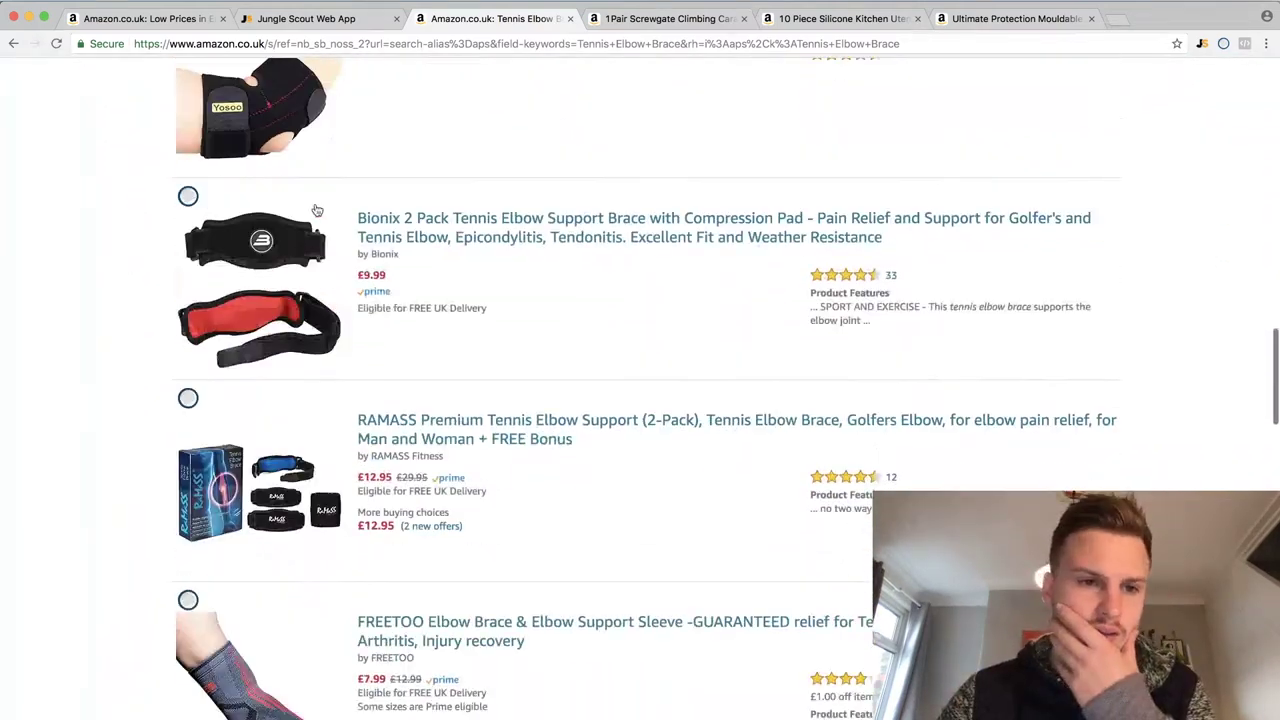
{"action": "scroll", "coordinate": [320, 502], "scroll_direction": "up", "scroll_amount": 5}
{"action": "scroll", "coordinate": [320, 502], "scroll_direction": "up", "scroll_amount": 15}
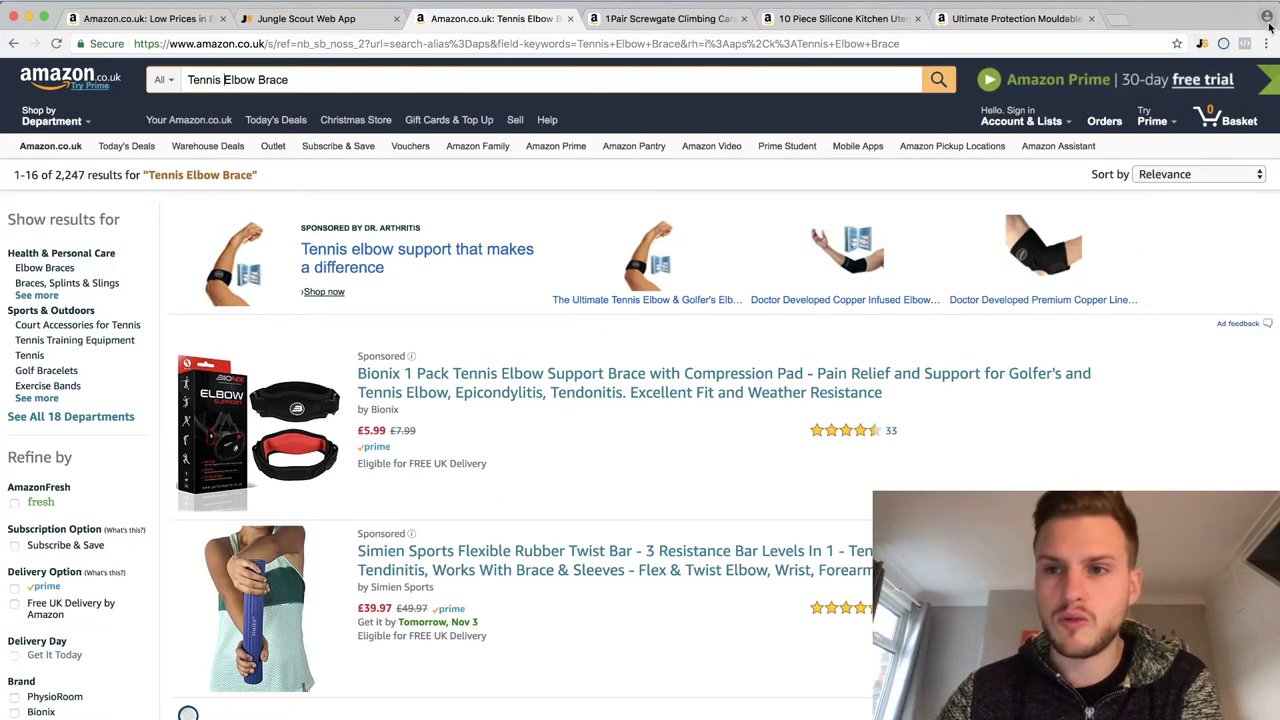
Step: Run the Jungle Scout extension on the search results and preview top sellers such as the Bracoo and Amestars tennis elbow braces
{"action": "left_click", "coordinate": [1201, 46]}
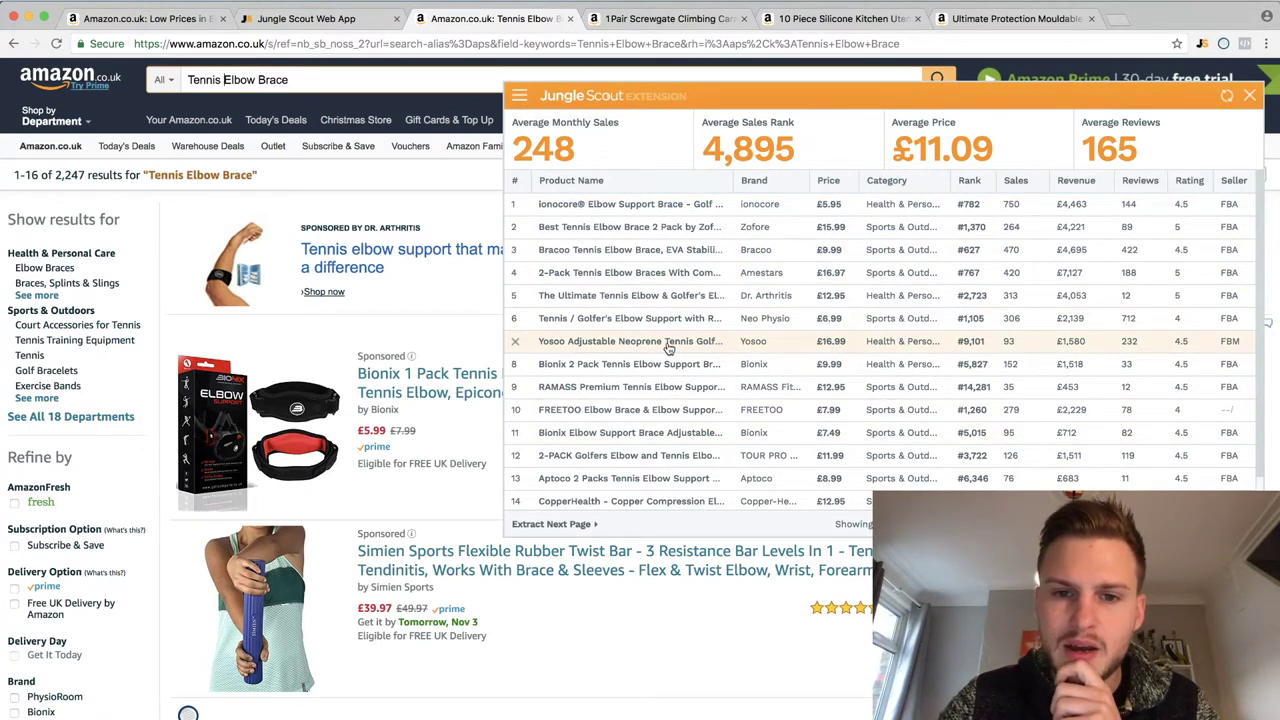
{"action": "mouse_move", "coordinate": [667, 343]}
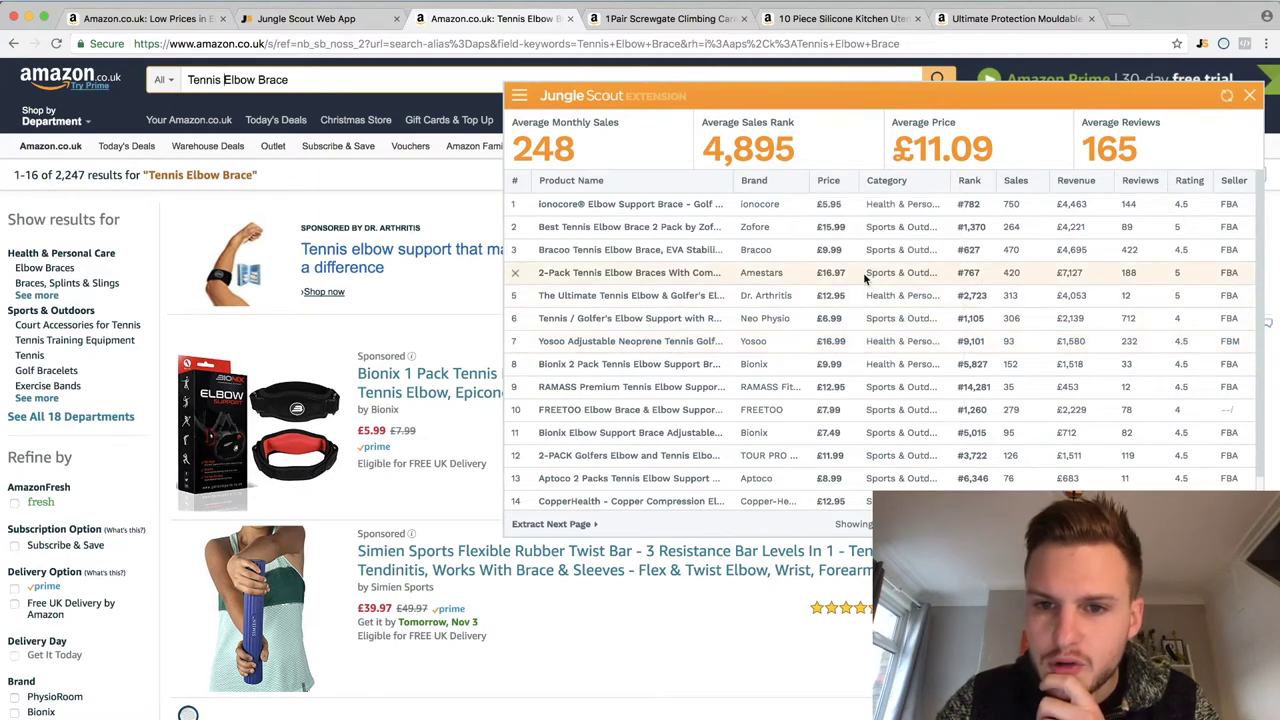
{"action": "mouse_move", "coordinate": [656, 276]}
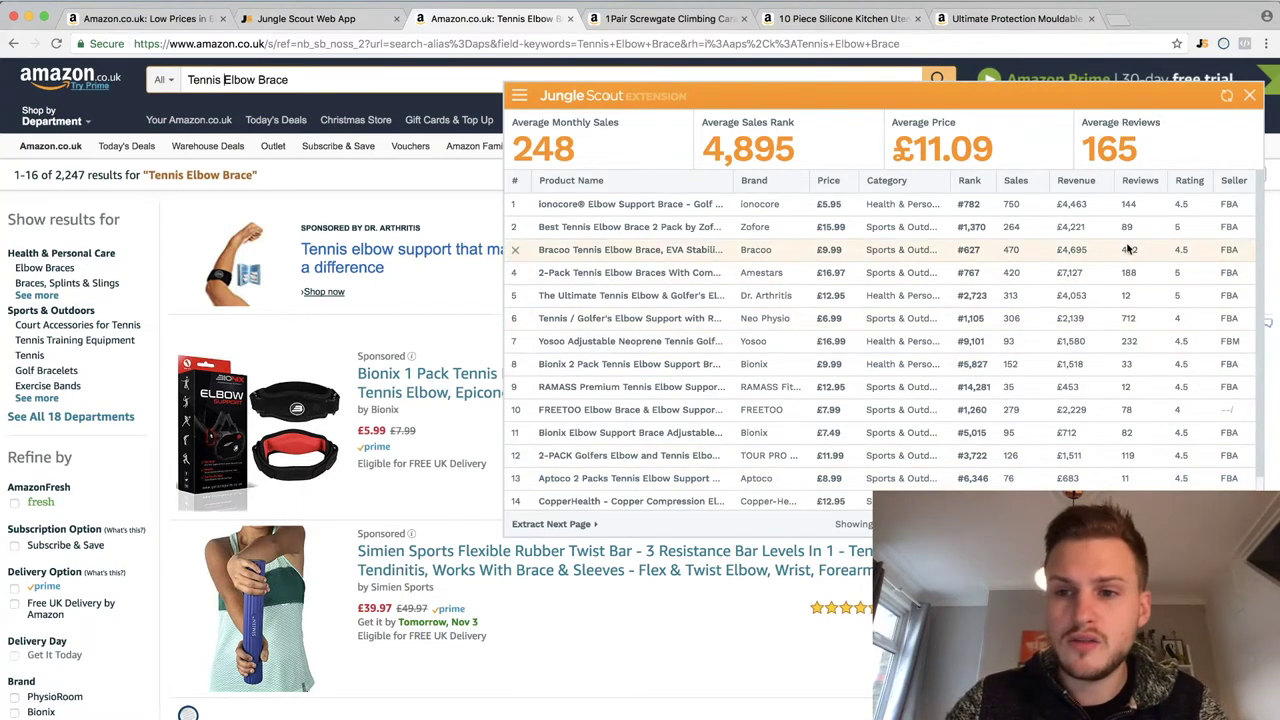
{"action": "mouse_move", "coordinate": [614, 253]}
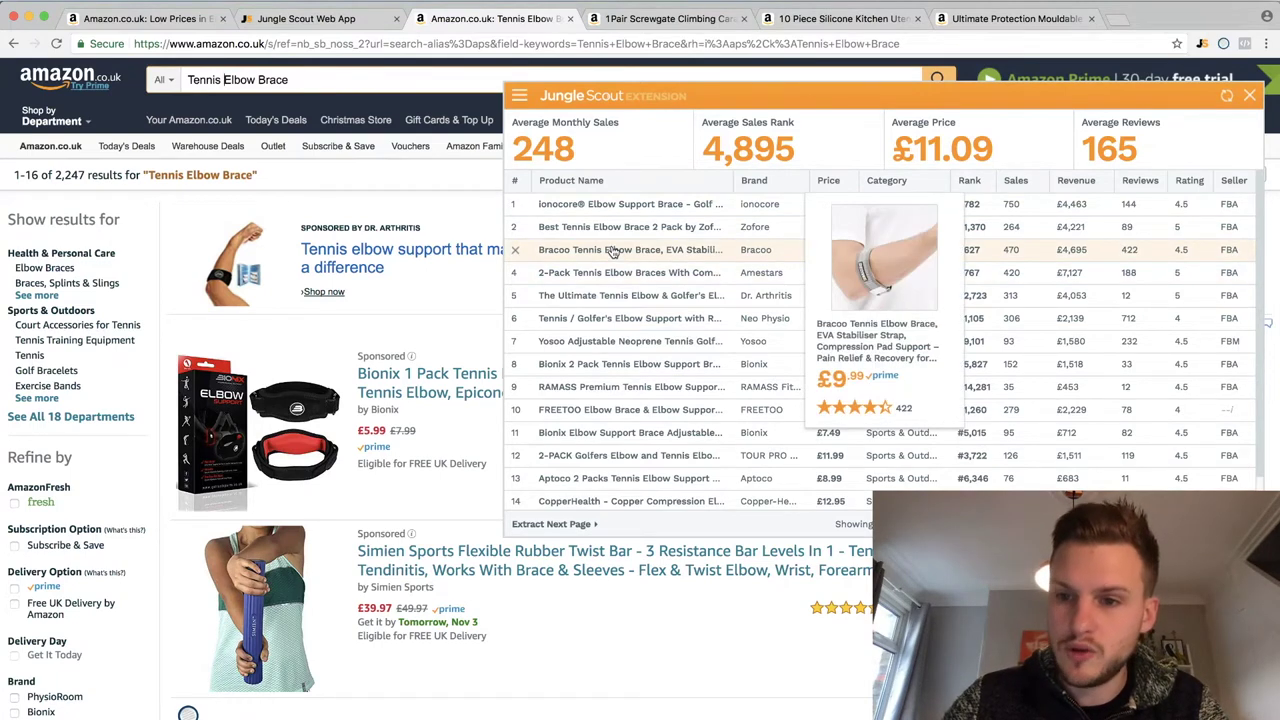
{"action": "mouse_move", "coordinate": [617, 276]}
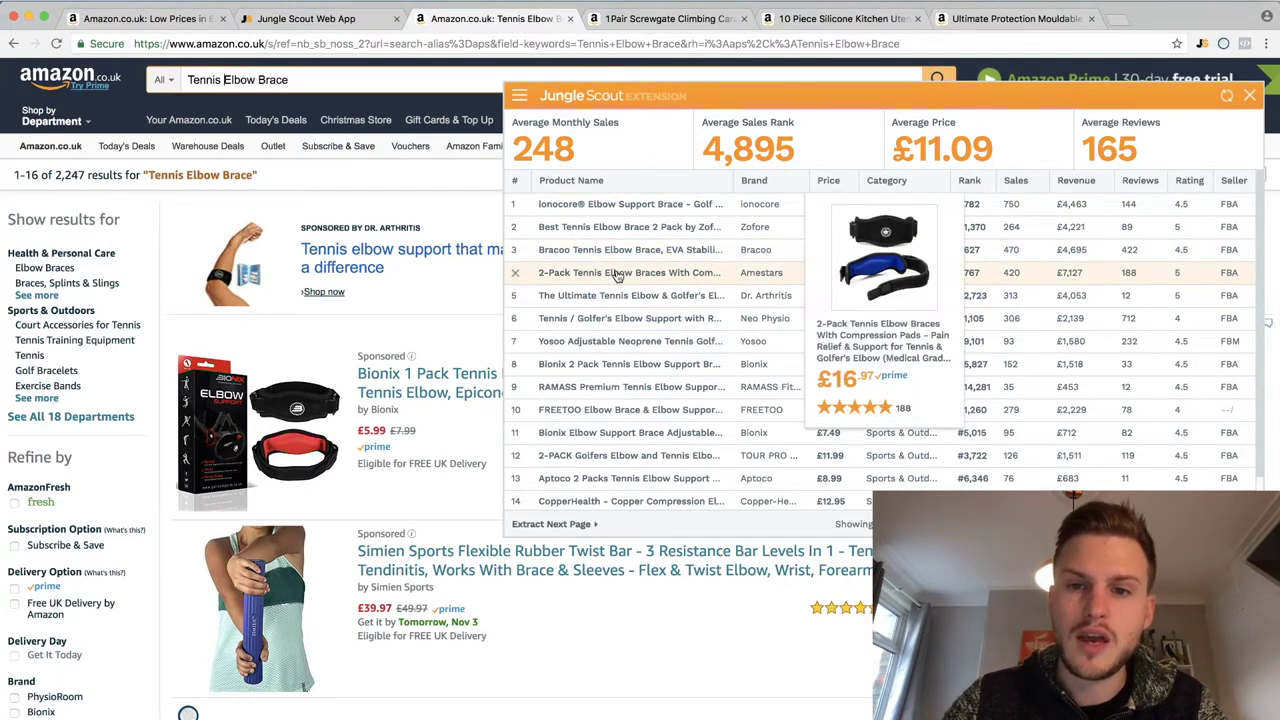
{"action": "mouse_move", "coordinate": [645, 204]}
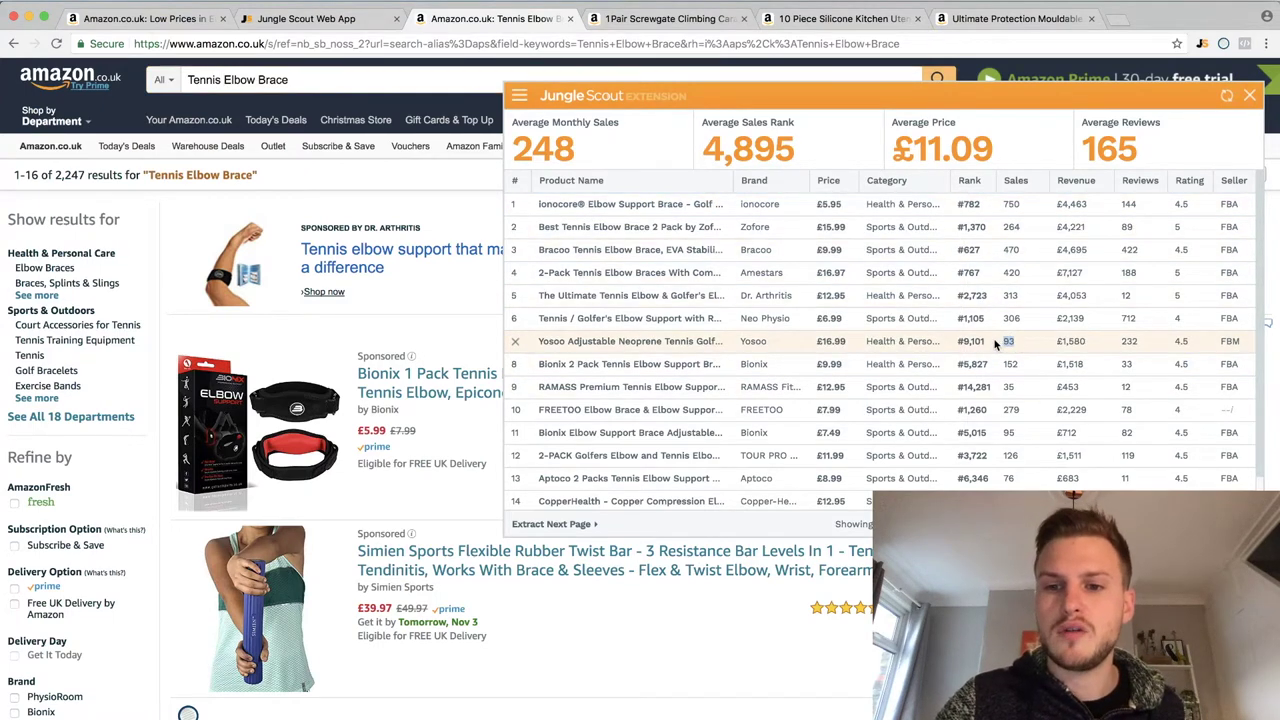
Step: Highlight the sales figure of the RAMASS elbow support and compare product previews including FREETOO and the Zofore two-pack
{"action": "left_click_drag", "start_coordinate": [1017, 389], "coordinate": [997, 397]}
{"action": "mouse_move", "coordinate": [686, 391]}
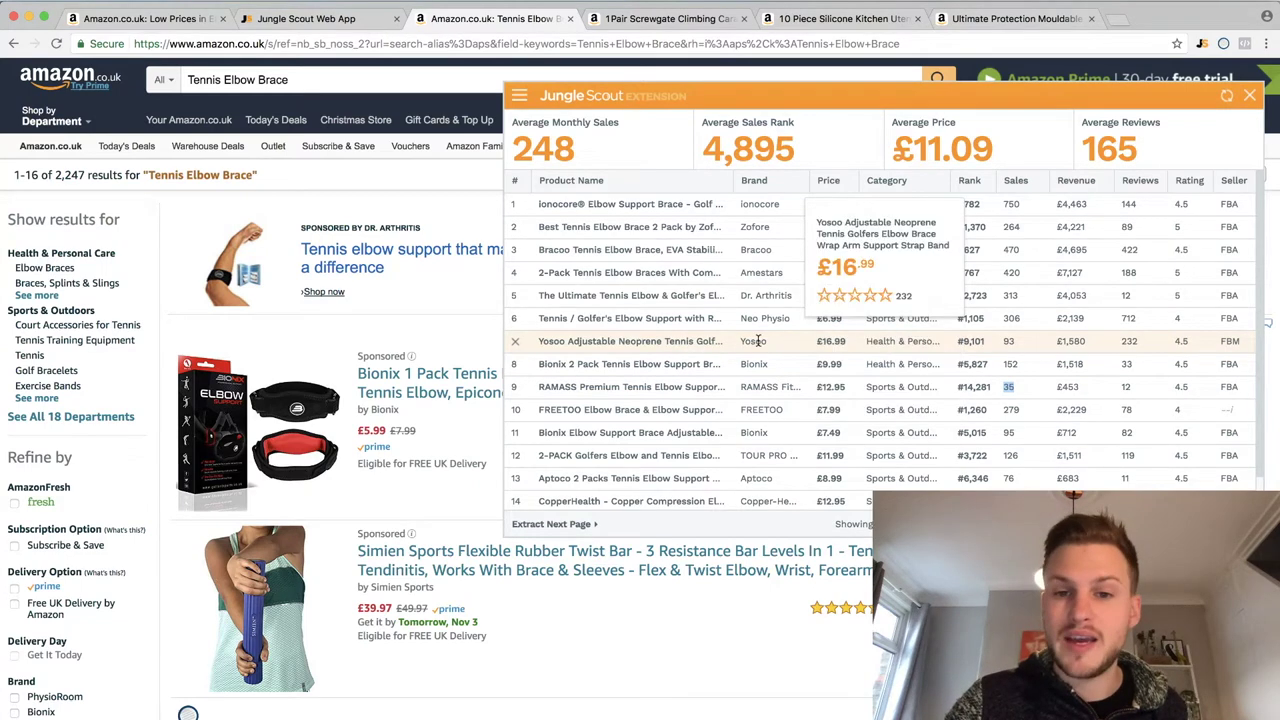
{"action": "mouse_move", "coordinate": [675, 366]}
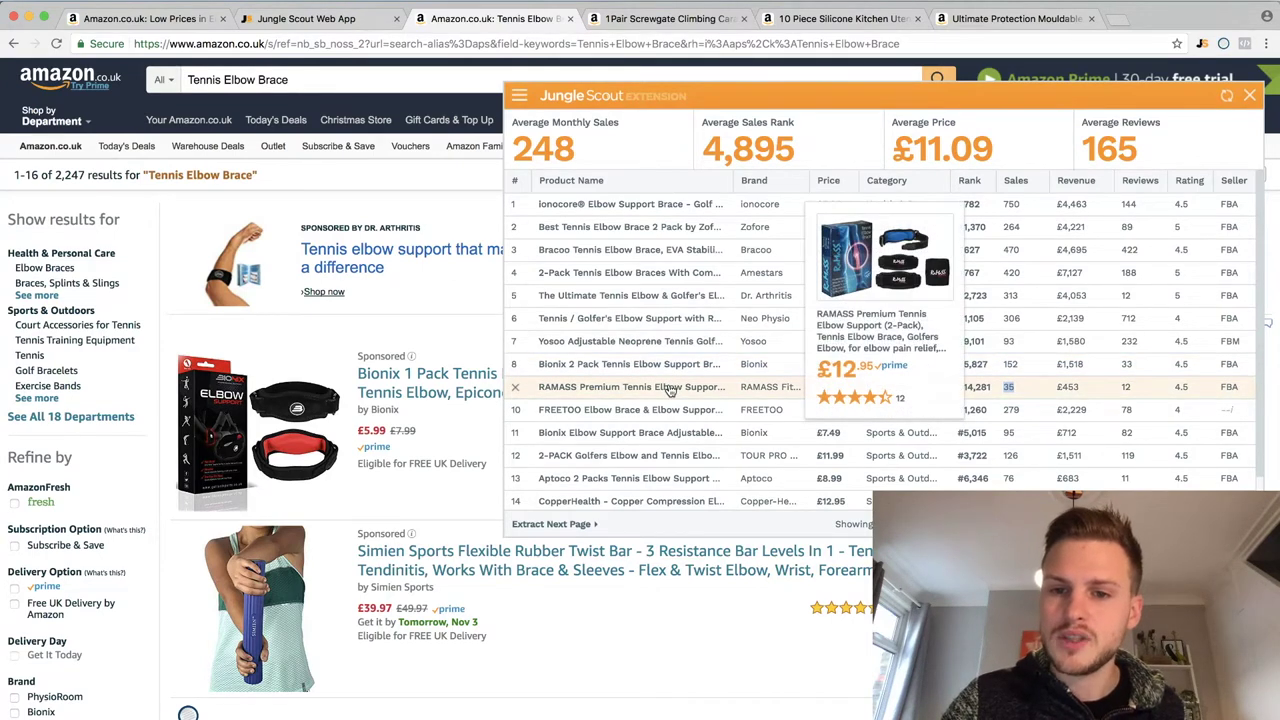
{"action": "mouse_move", "coordinate": [670, 413]}
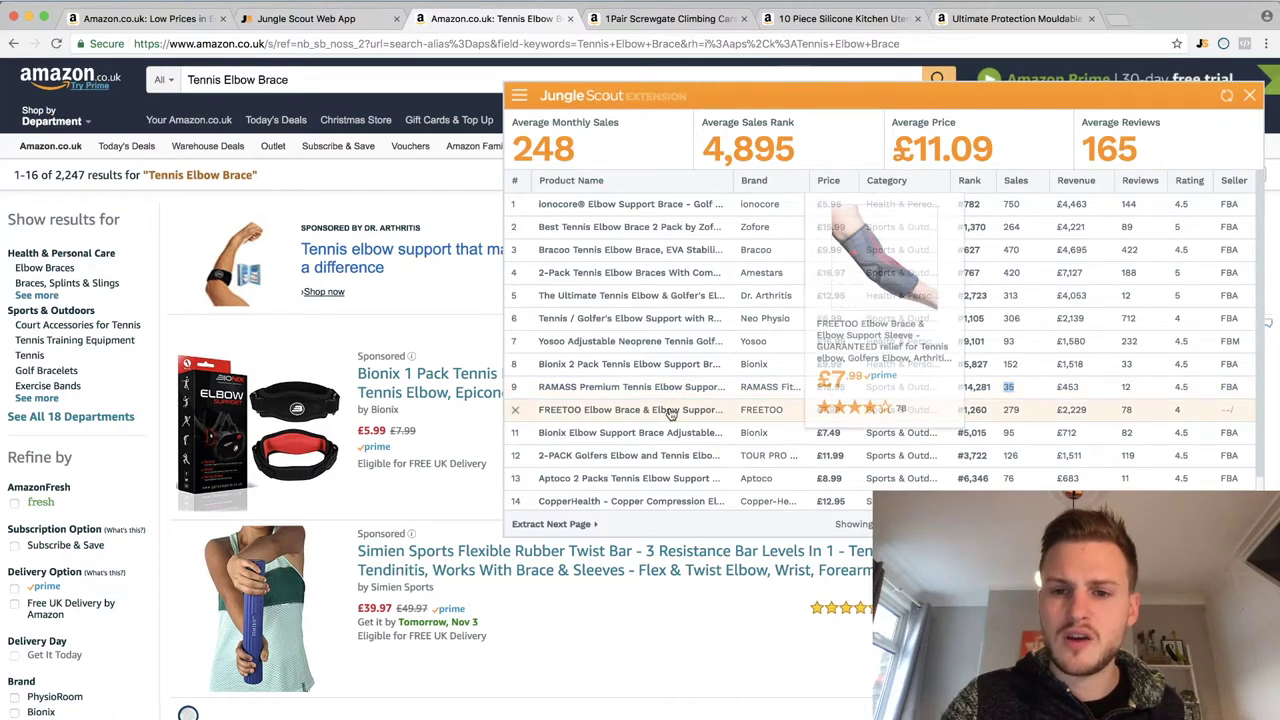
{"action": "mouse_move", "coordinate": [668, 436]}
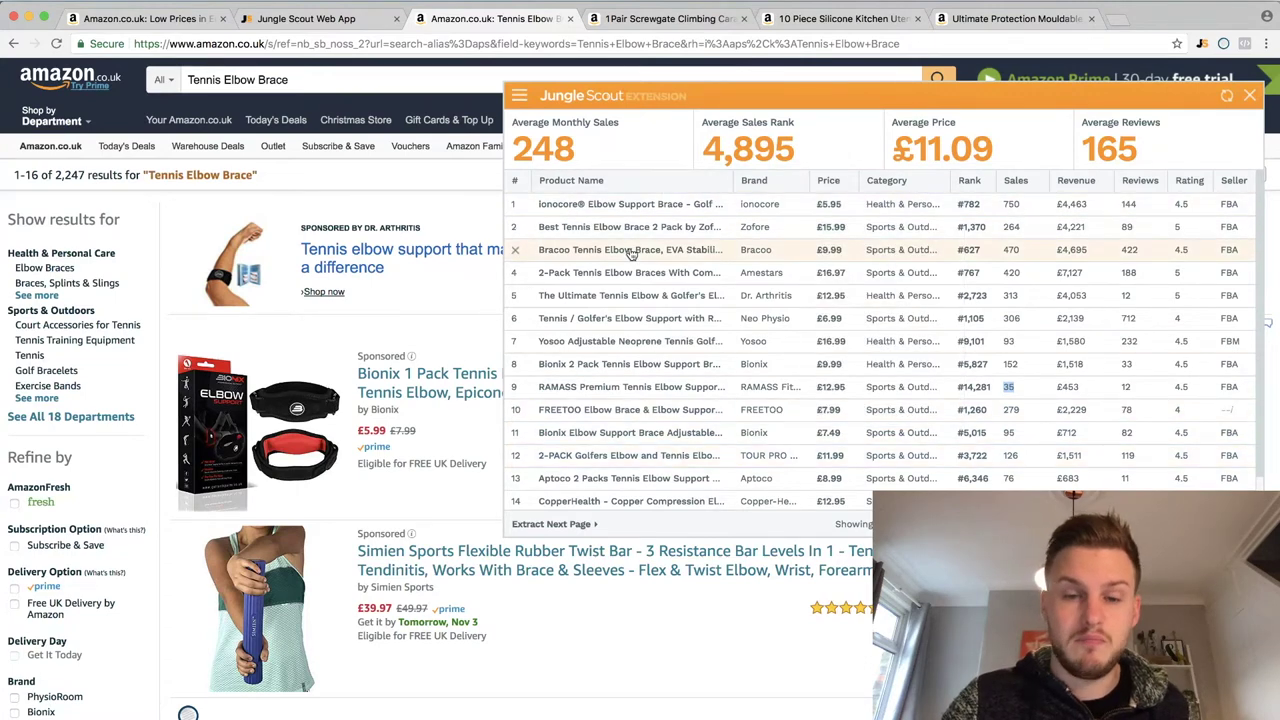
{"action": "mouse_move", "coordinate": [636, 231]}
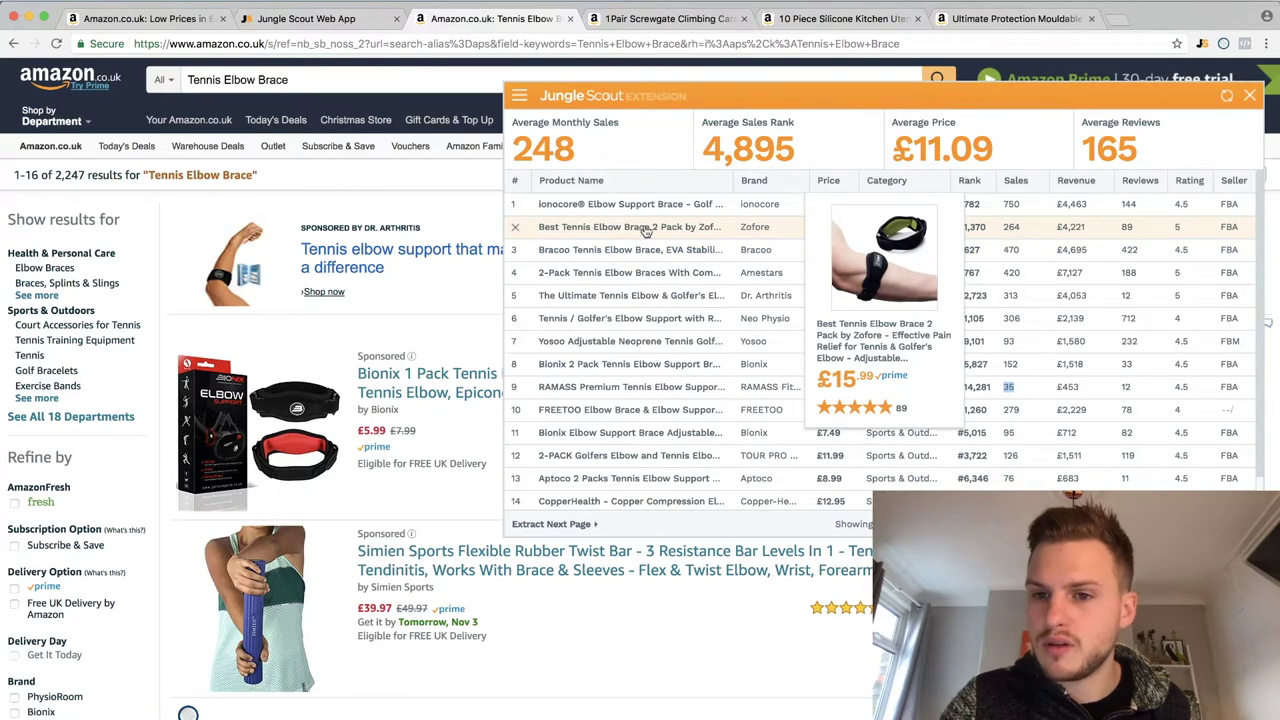
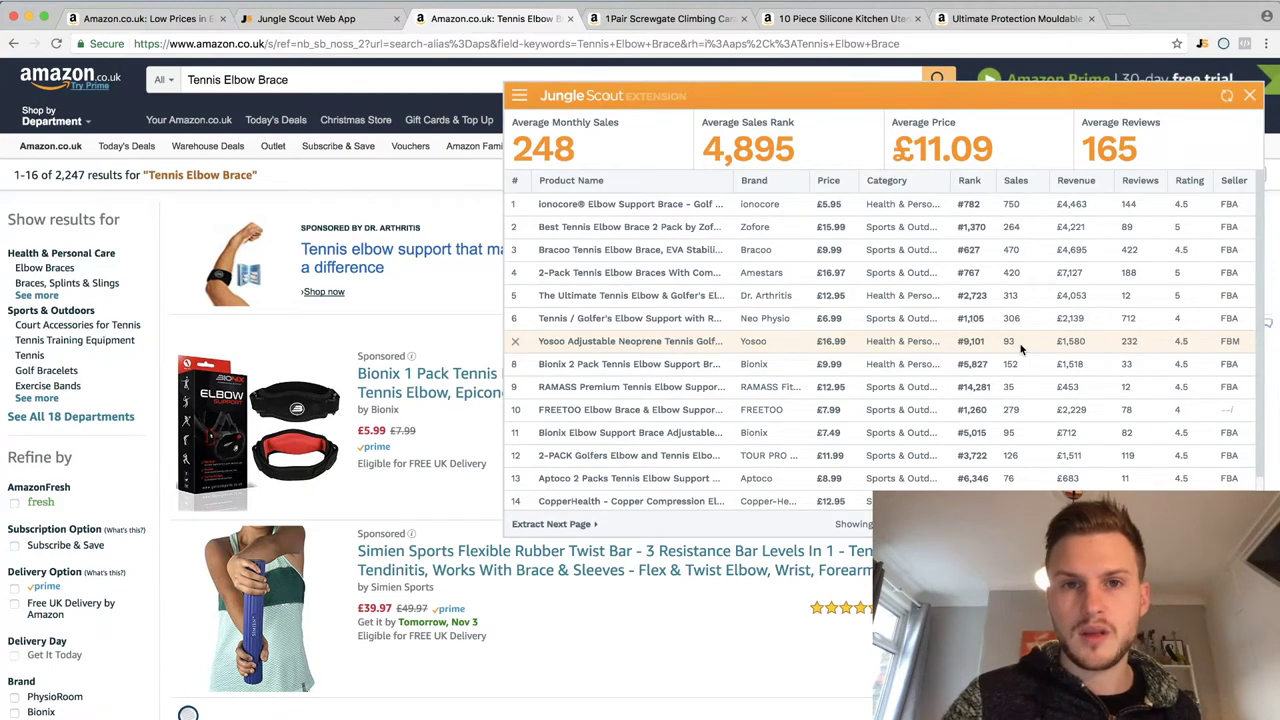
Step: Compare listing categories by highlighting Health & Personal Care for the Yosoo brace and the Sports & Outdoors category for the Amestars two-pack
{"action": "left_click_drag", "start_coordinate": [868, 343], "coordinate": [960, 347]}
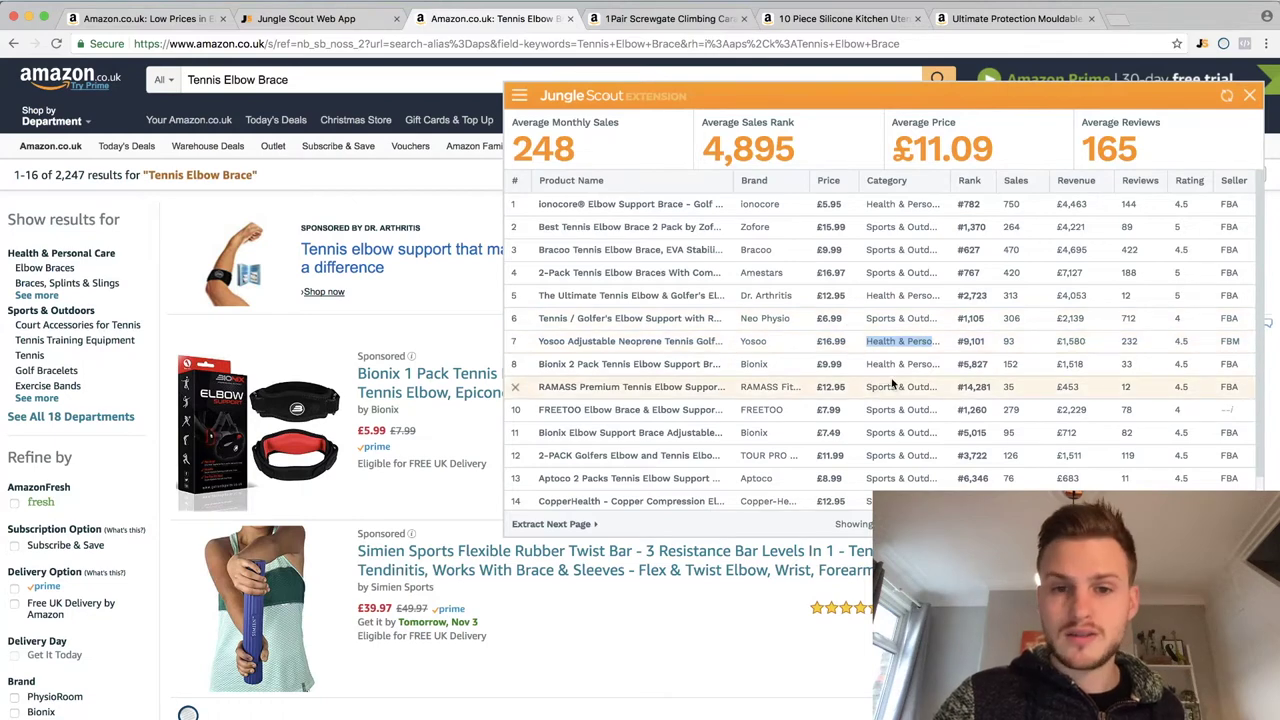
{"action": "left_click", "coordinate": [935, 345]}
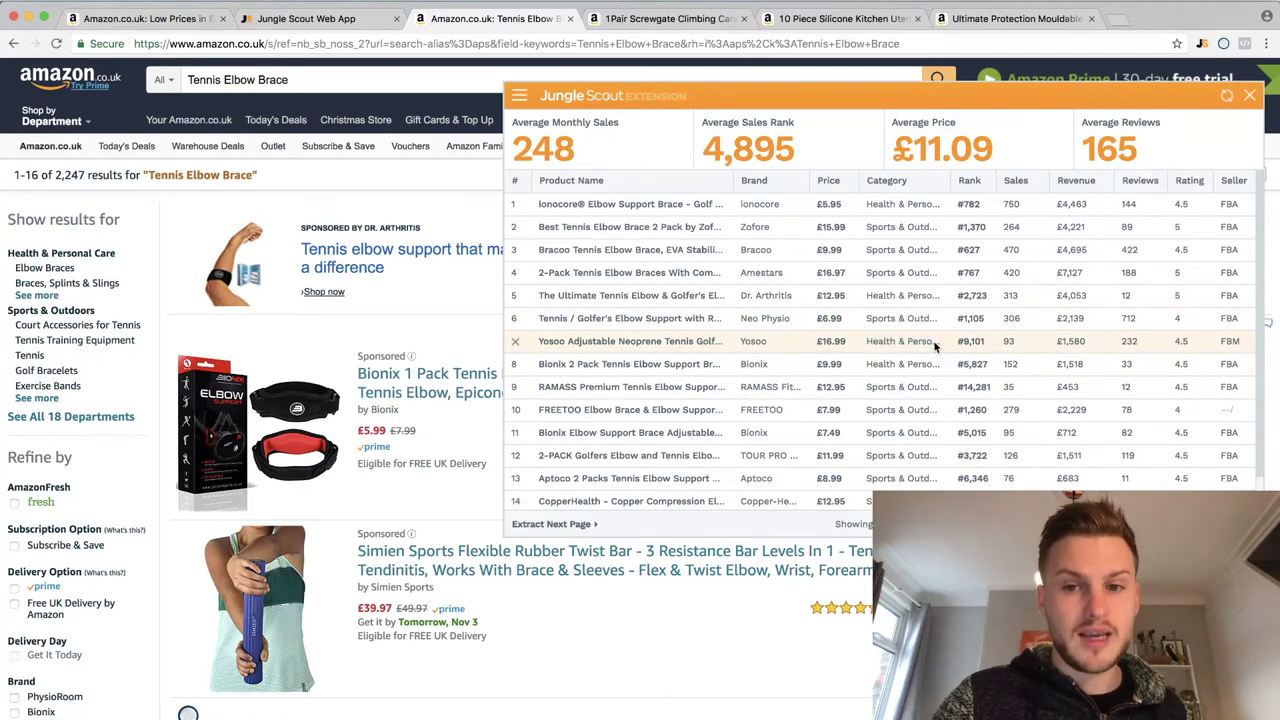
{"action": "left_click_drag", "start_coordinate": [866, 341], "coordinate": [931, 340]}
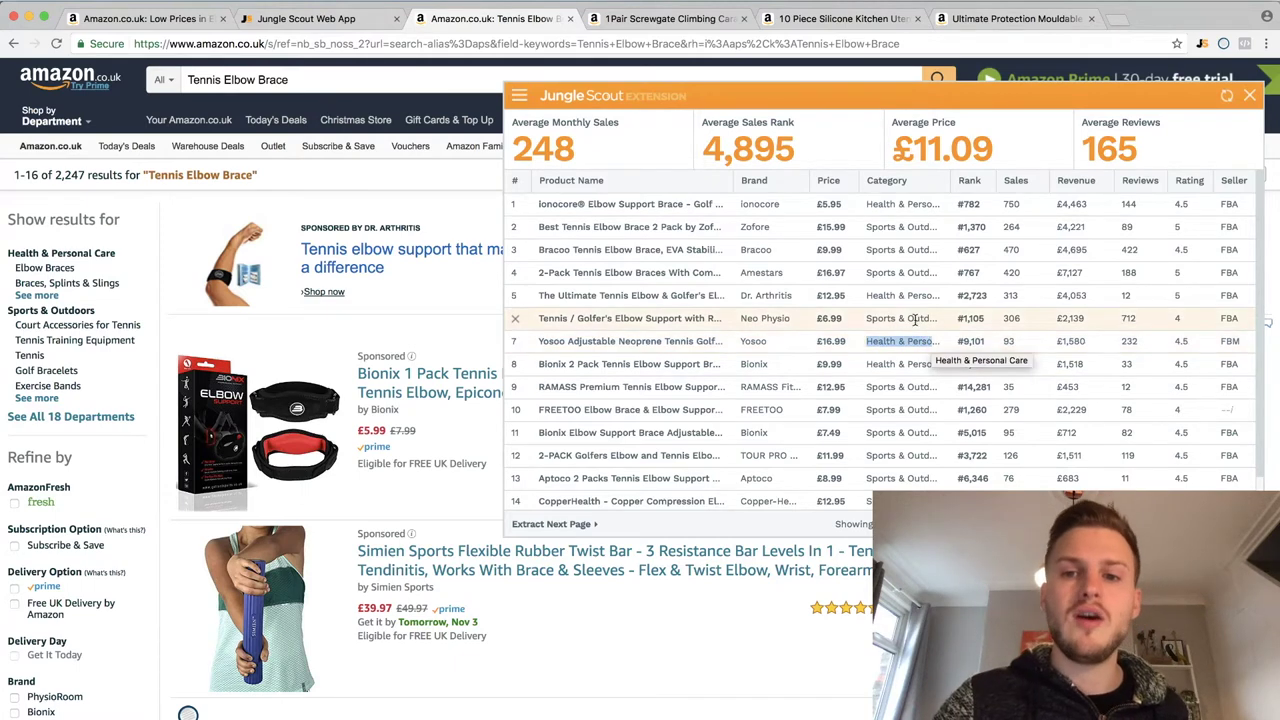
{"action": "left_click", "coordinate": [913, 318]}
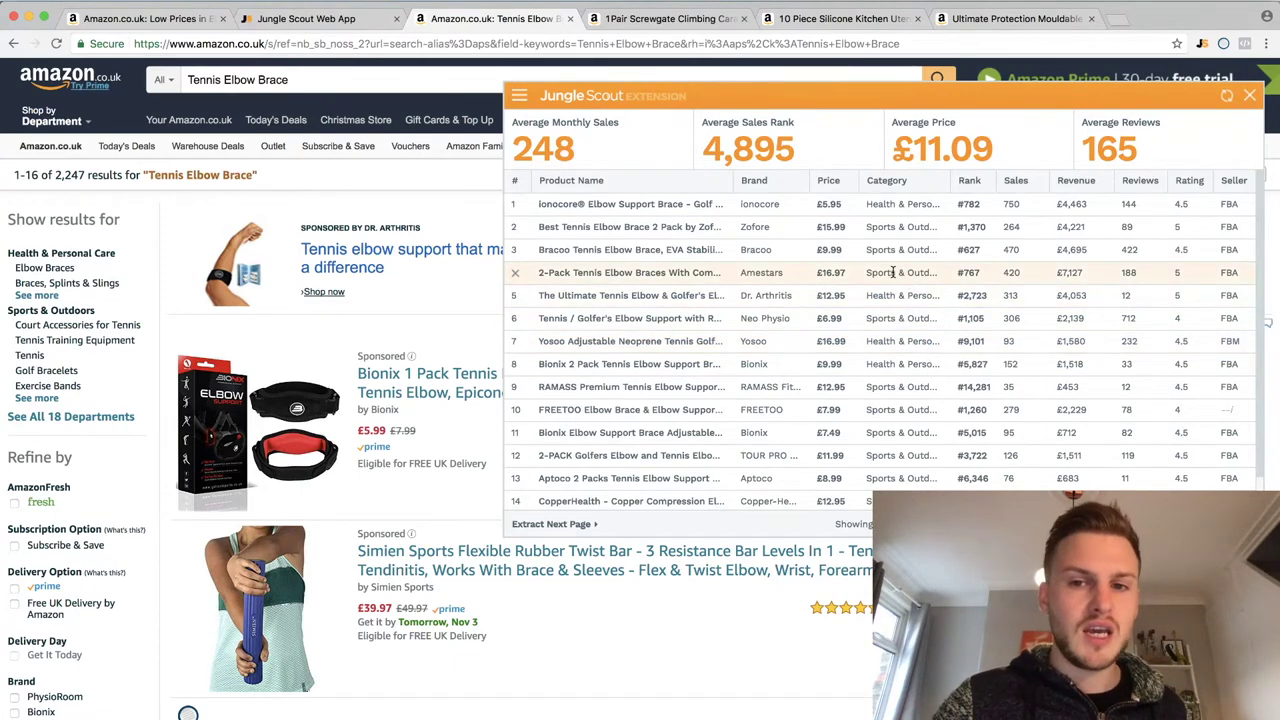
{"action": "left_click_drag", "start_coordinate": [897, 270], "coordinate": [951, 274]}
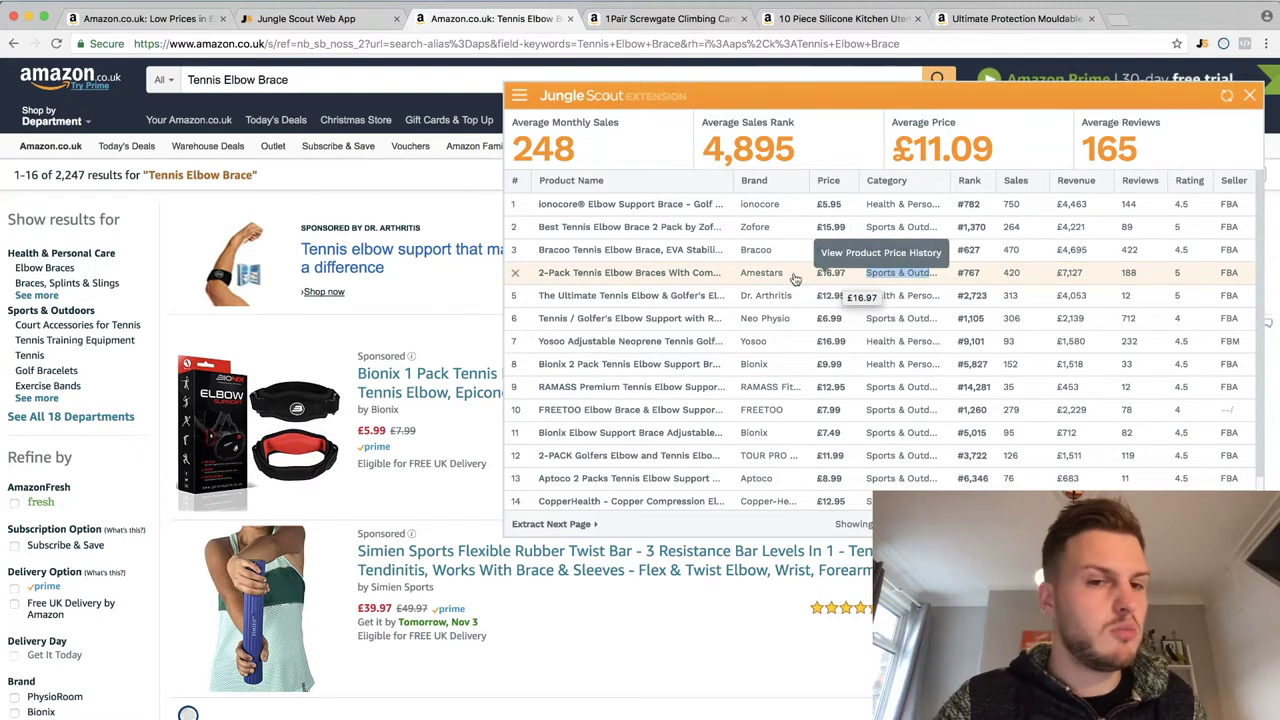
Step: Copy the keyword "Carabiner" from the Domum climbing carabiner listing title and search for it across all departments
{"action": "left_click", "coordinate": [663, 20]}
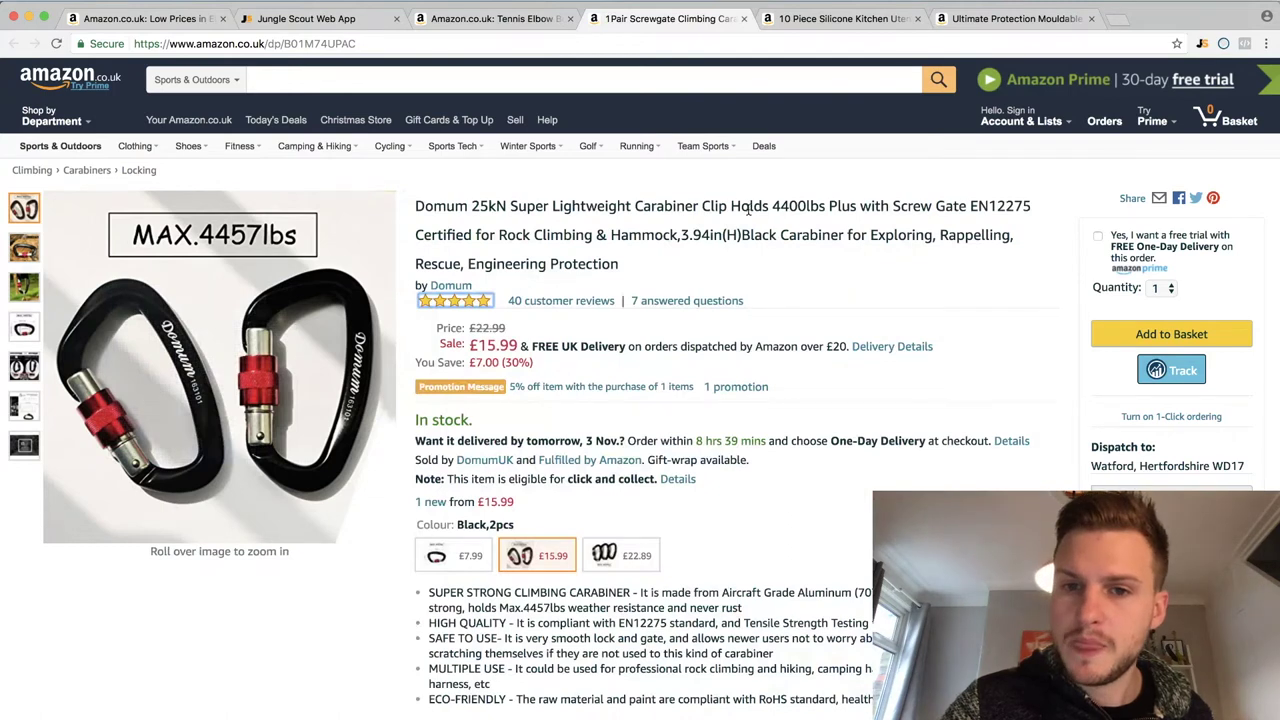
{"action": "left_click", "coordinate": [634, 204]}
{"action": "left_click_drag", "start_coordinate": [634, 204], "coordinate": [699, 203]}
{"action": "key", "text": "super+c"}
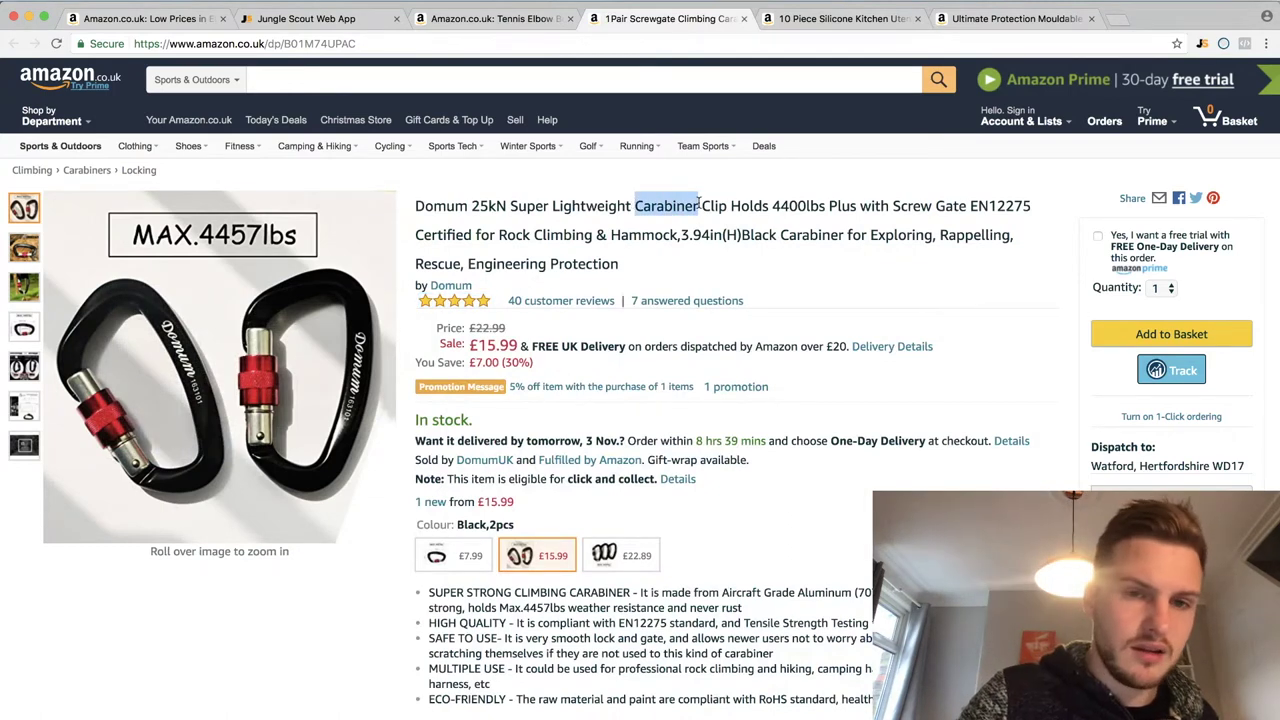
{"action": "left_click", "coordinate": [217, 80]}
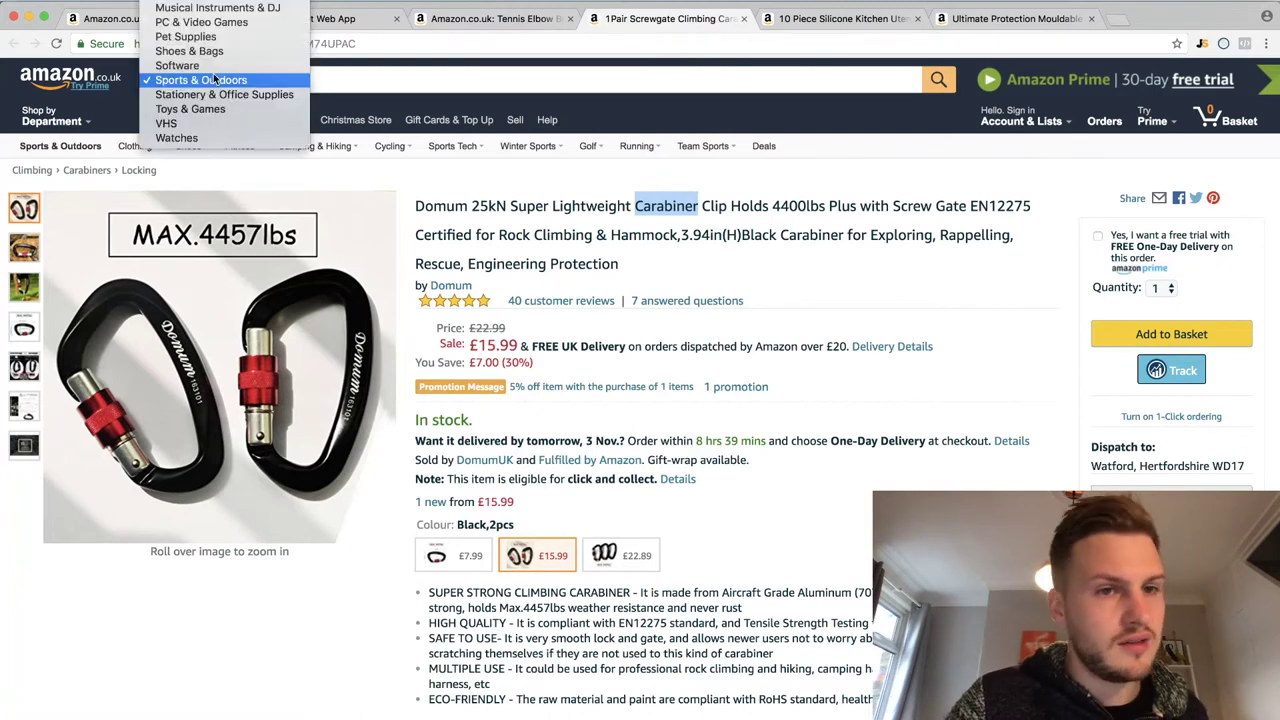
{"action": "left_click", "coordinate": [213, 4]}
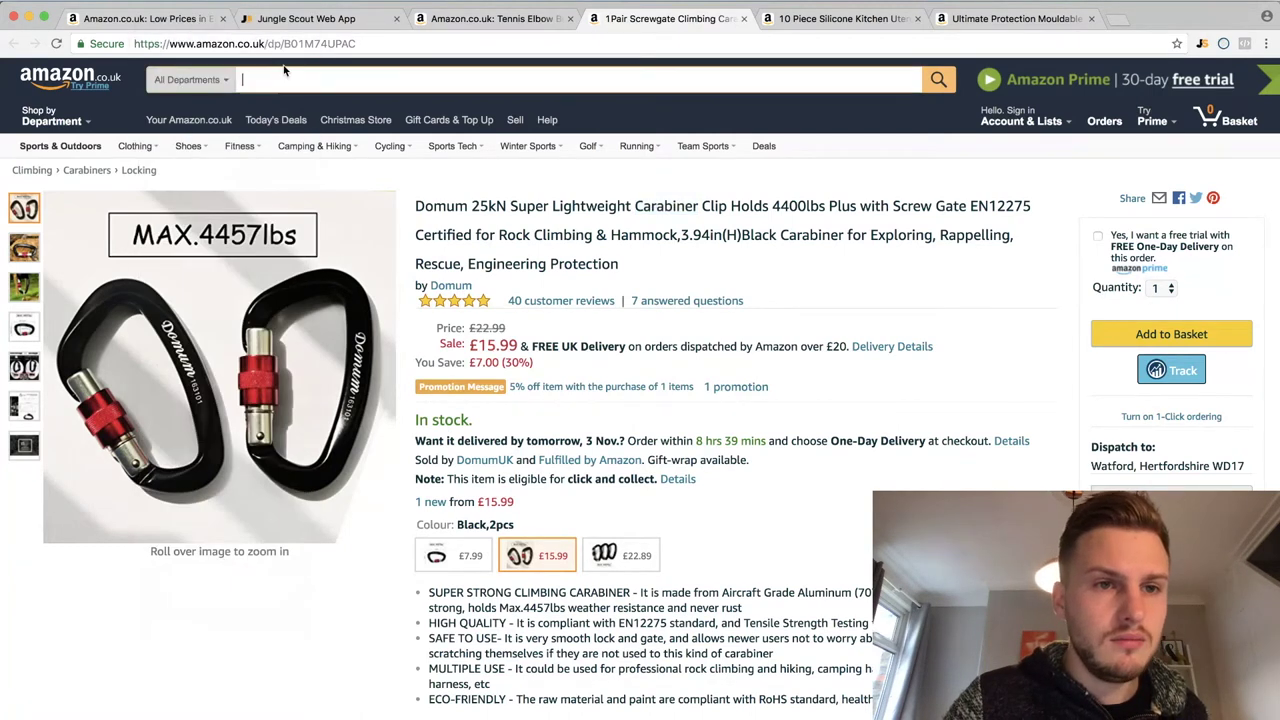
{"action": "key", "text": "super+v"}
{"action": "key", "text": "Return"}
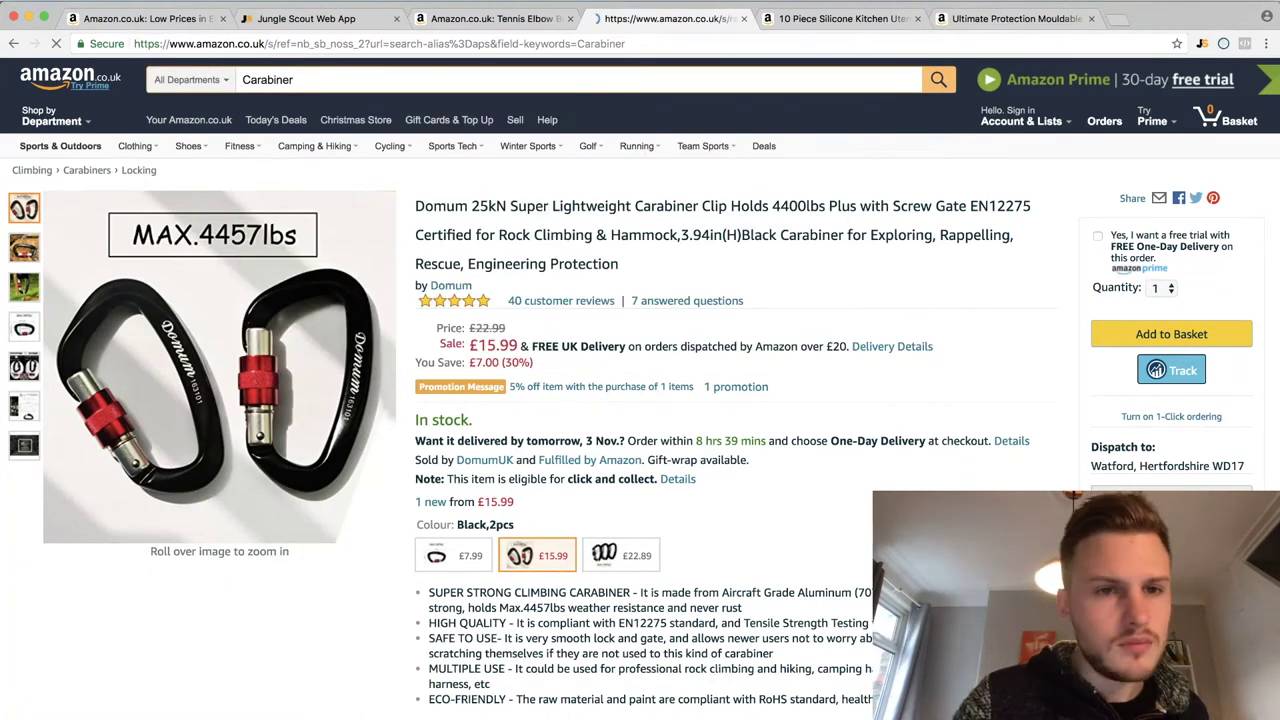
Step: Look through the Carabiner search results, comparing the listings' pack types, prices and review counts
{"action": "scroll", "coordinate": [338, 368], "scroll_direction": "down", "scroll_amount": 2}
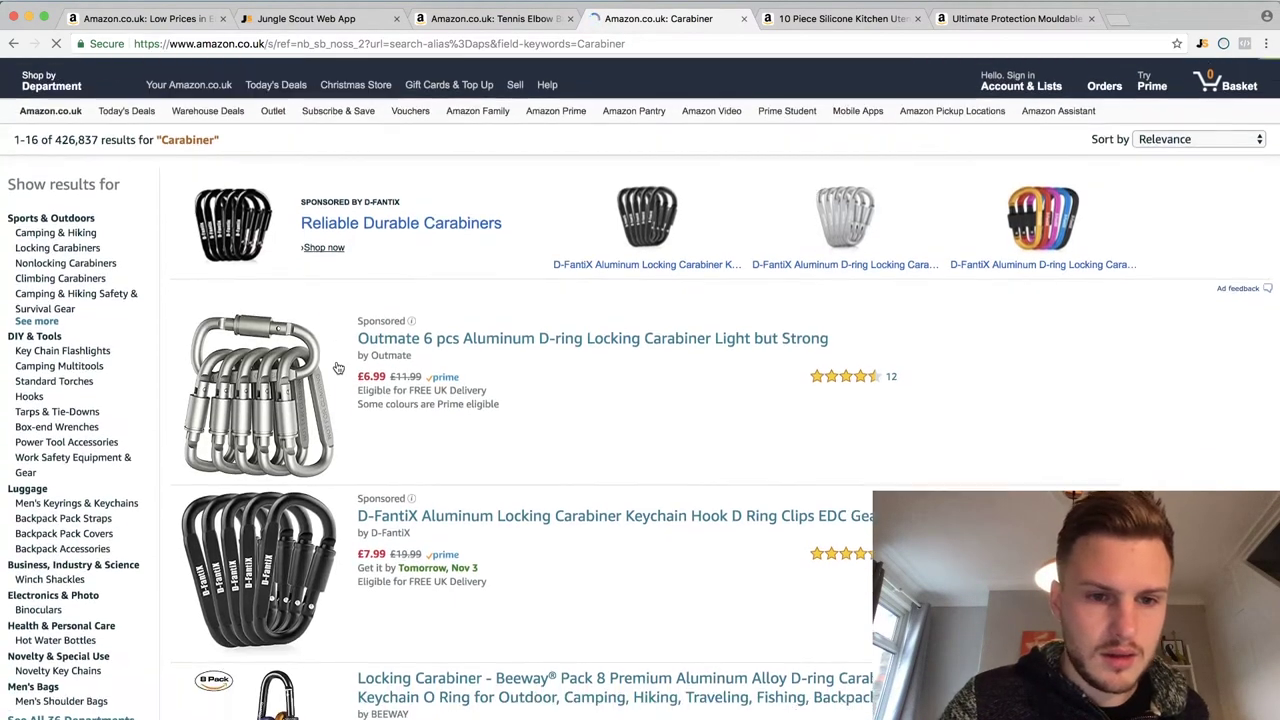
{"action": "scroll", "coordinate": [340, 390], "scroll_direction": "down", "scroll_amount": 5}
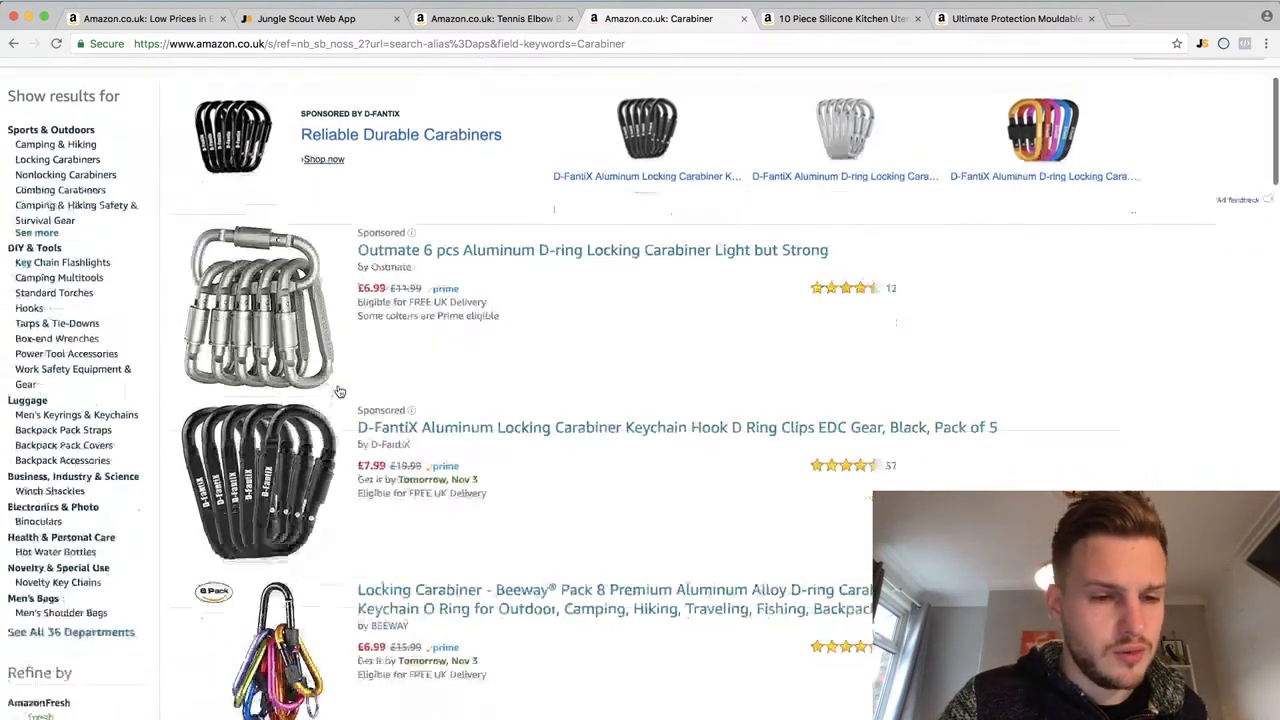
{"action": "scroll", "coordinate": [265, 377], "scroll_direction": "down", "scroll_amount": 8}
{"action": "scroll", "coordinate": [277, 332], "scroll_direction": "up", "scroll_amount": 10}
{"action": "scroll", "coordinate": [277, 332], "scroll_direction": "down", "scroll_amount": 5}
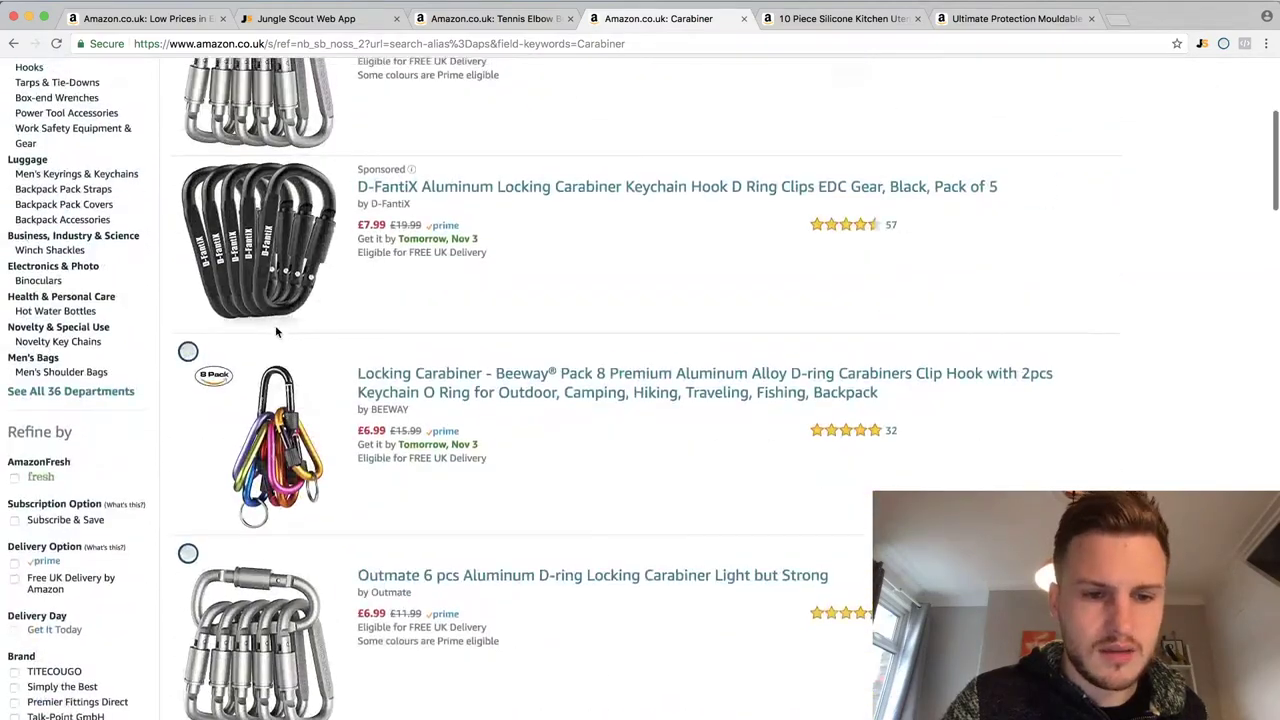
{"action": "scroll", "coordinate": [277, 332], "scroll_direction": "up", "scroll_amount": 2}
{"action": "scroll", "coordinate": [277, 333], "scroll_direction": "down", "scroll_amount": 1}
{"action": "scroll", "coordinate": [277, 333], "scroll_direction": "down", "scroll_amount": 9}
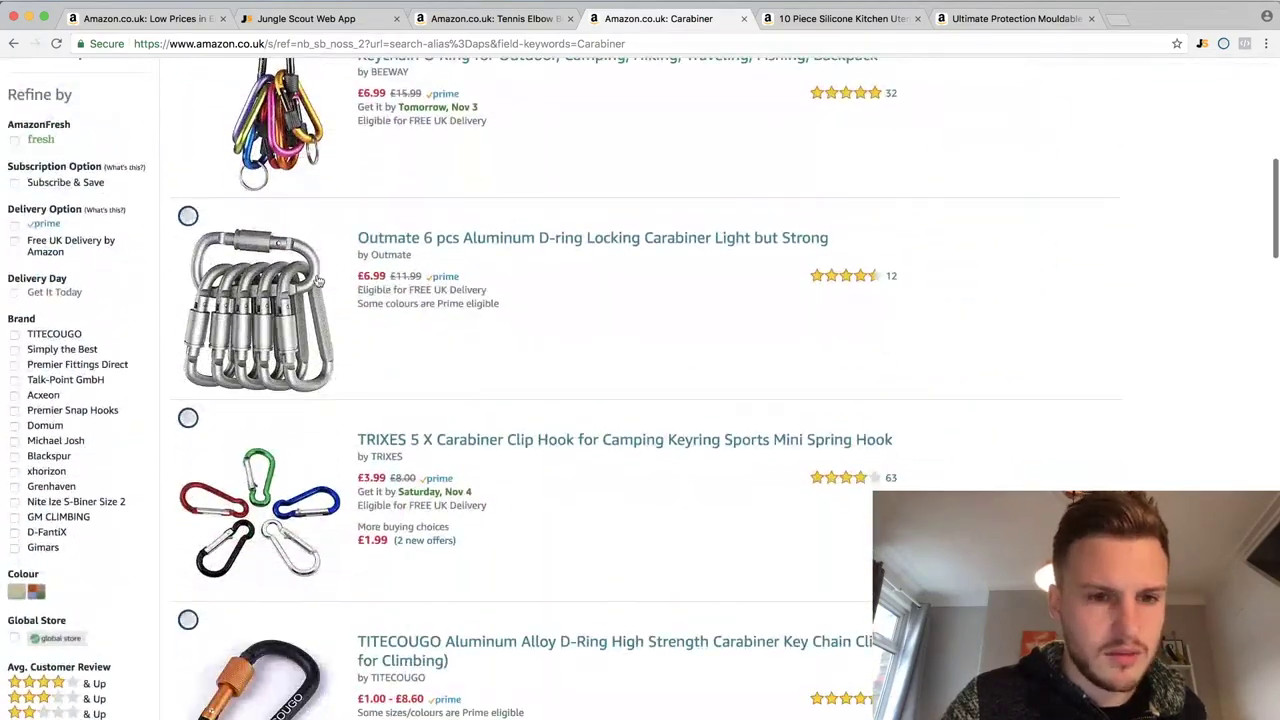
{"action": "scroll", "coordinate": [362, 330], "scroll_direction": "down", "scroll_amount": 5}
{"action": "scroll", "coordinate": [362, 330], "scroll_direction": "down", "scroll_amount": 6}
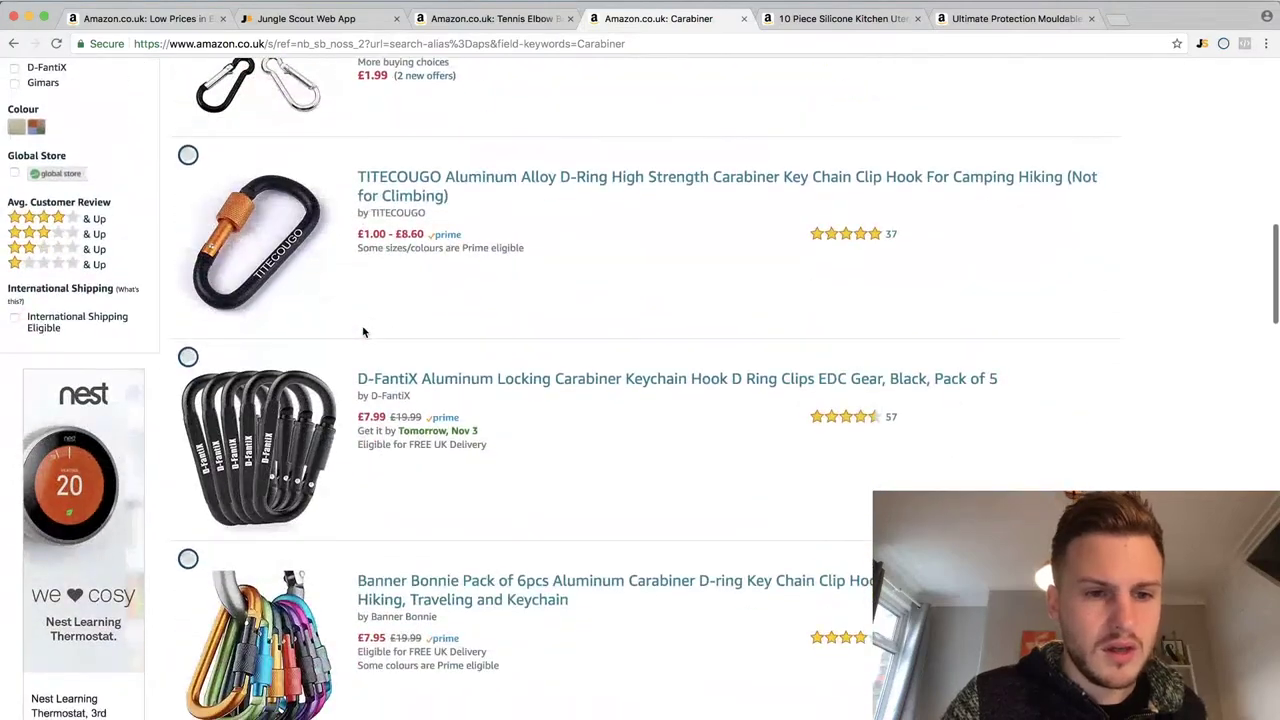
Step: Run the Jungle Scout extension on the Carabiner results and preview the Banner Bonnie and Gimars products
{"action": "left_click", "coordinate": [1205, 44]}
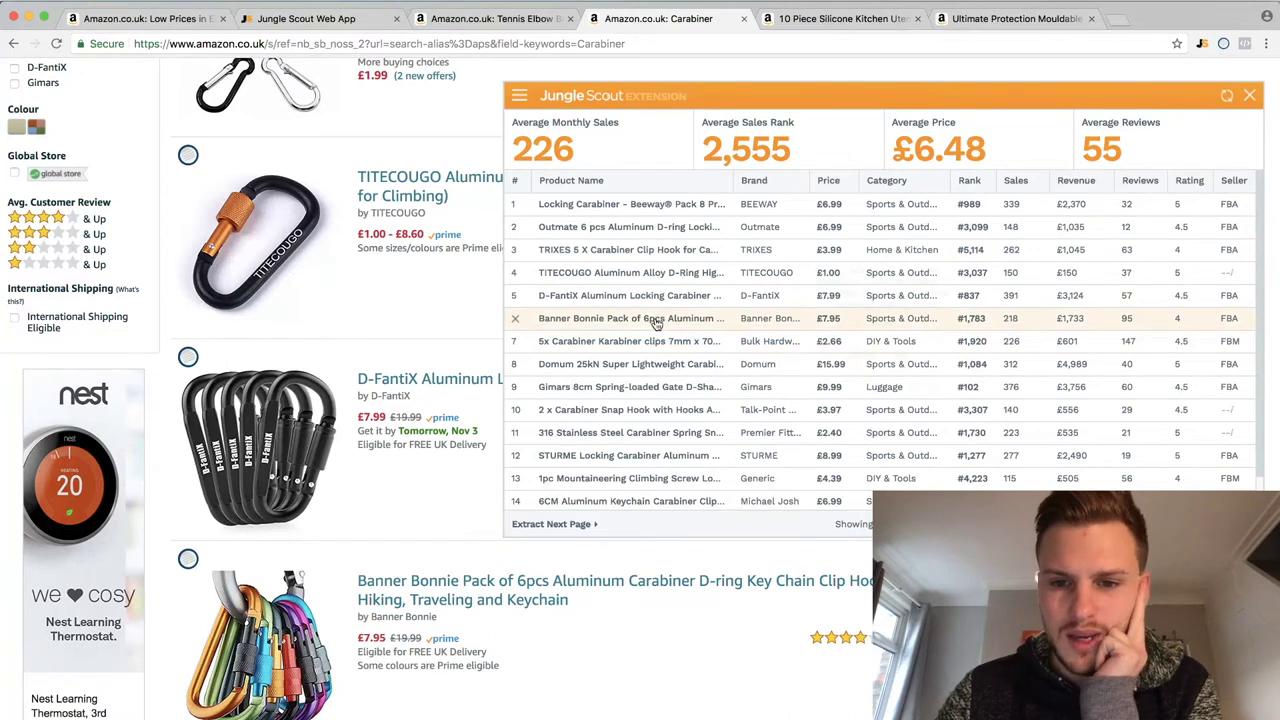
{"action": "mouse_move", "coordinate": [655, 322]}
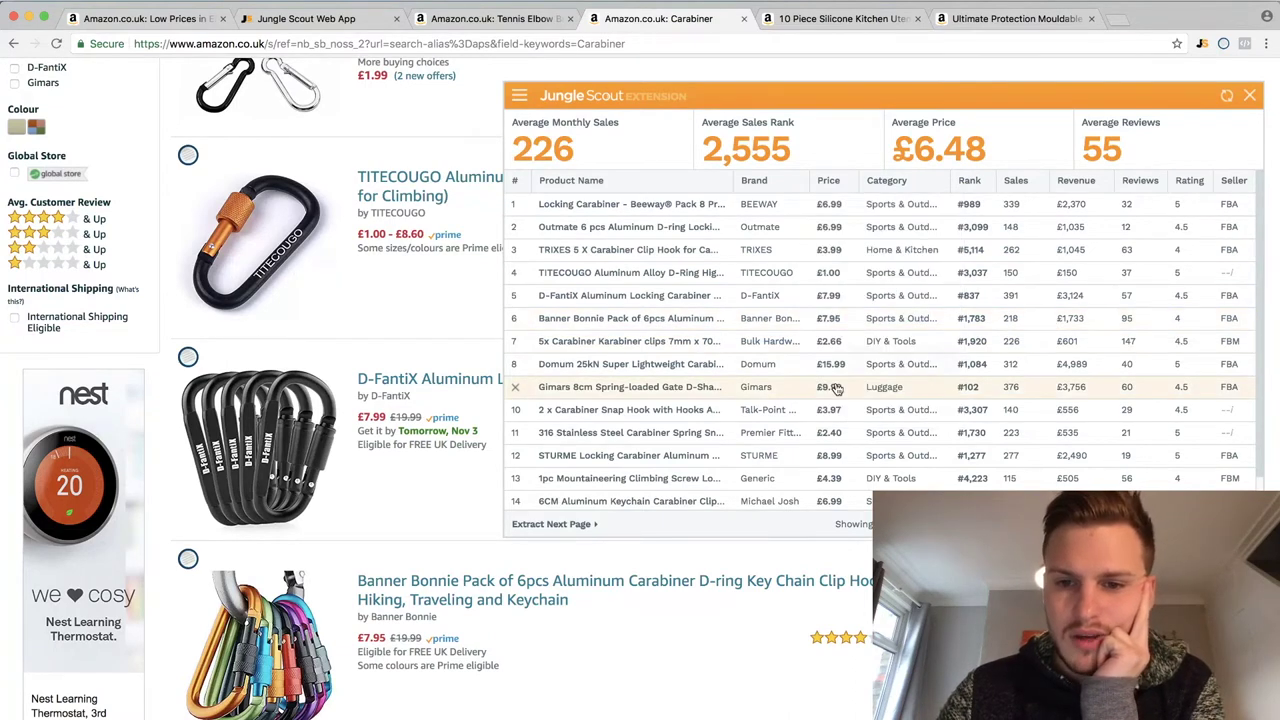
{"action": "mouse_move", "coordinate": [647, 395]}
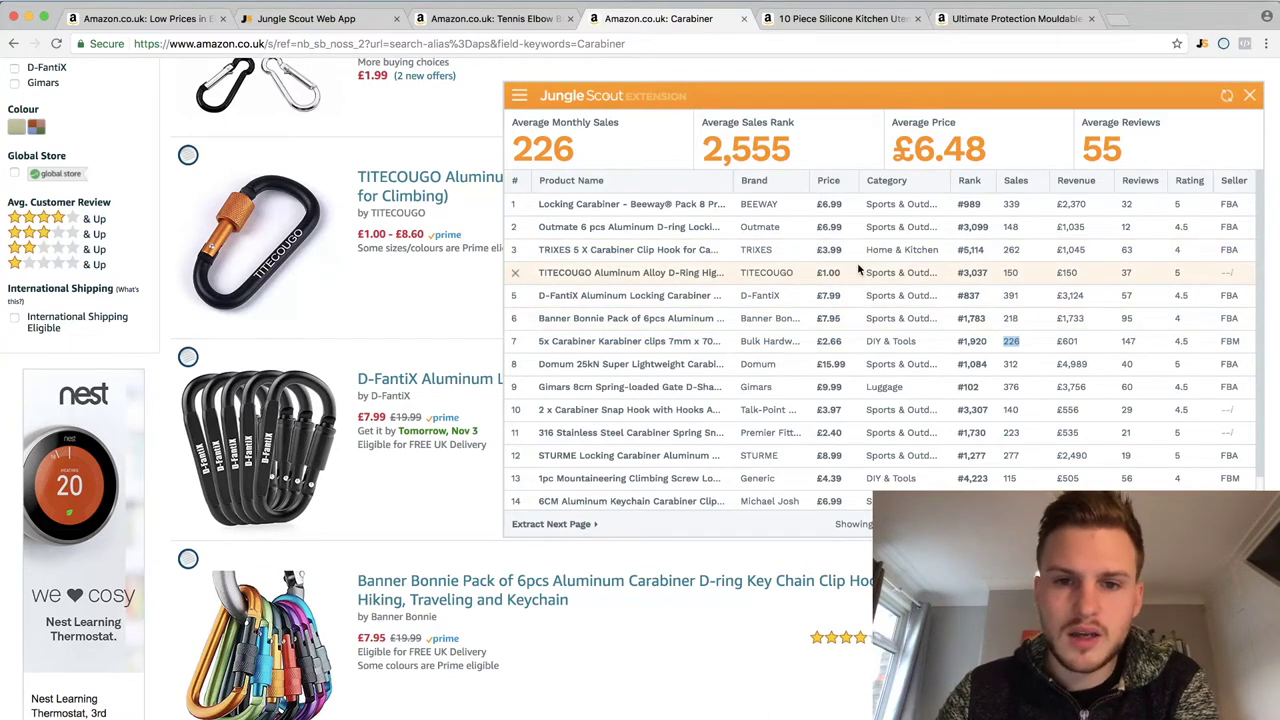
Step: Preview the TRIXES and BEEWAY carabiner products and highlight the sales figure of the Outmate six-pack
{"action": "mouse_move", "coordinate": [676, 251]}
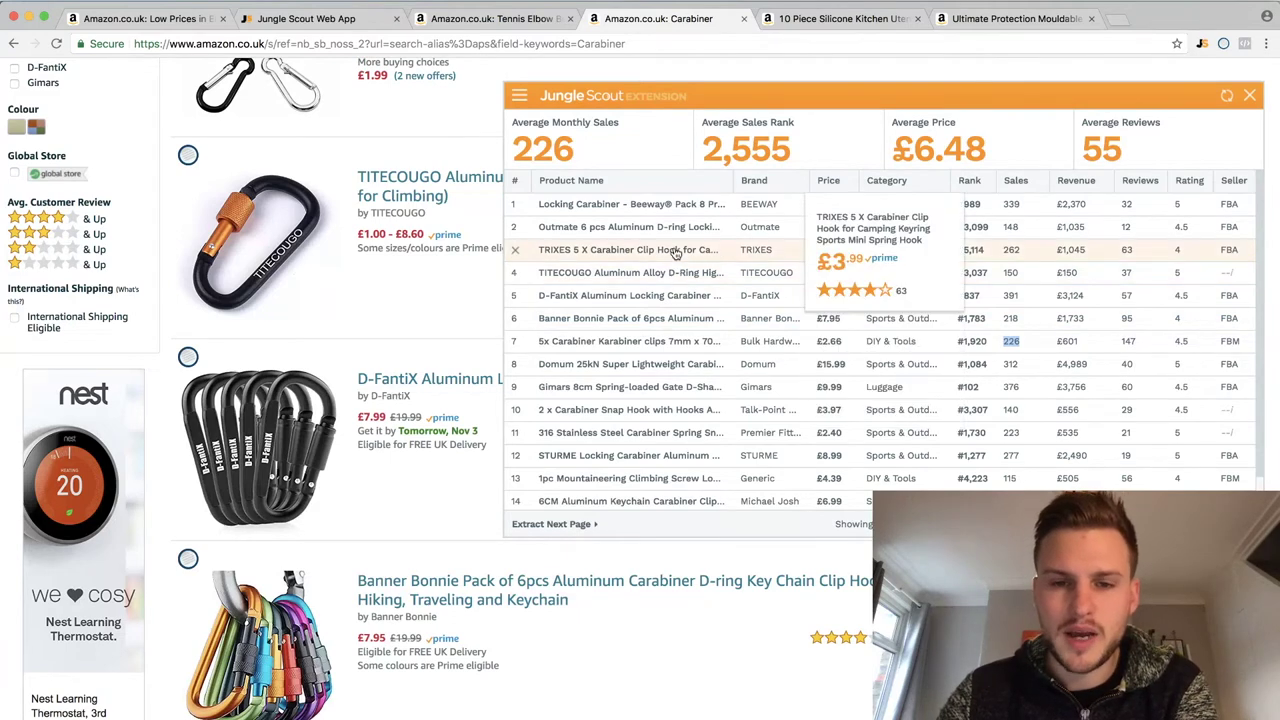
{"action": "mouse_move", "coordinate": [672, 207]}
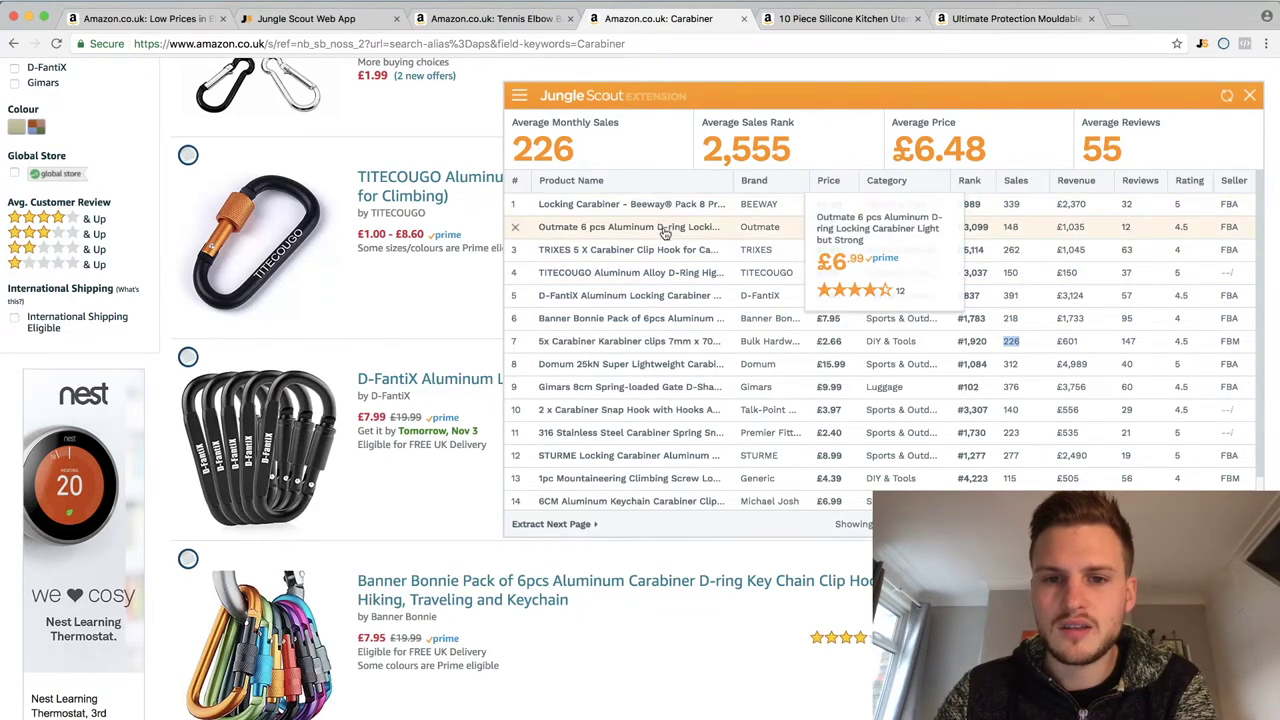
{"action": "left_click", "coordinate": [1030, 231]}
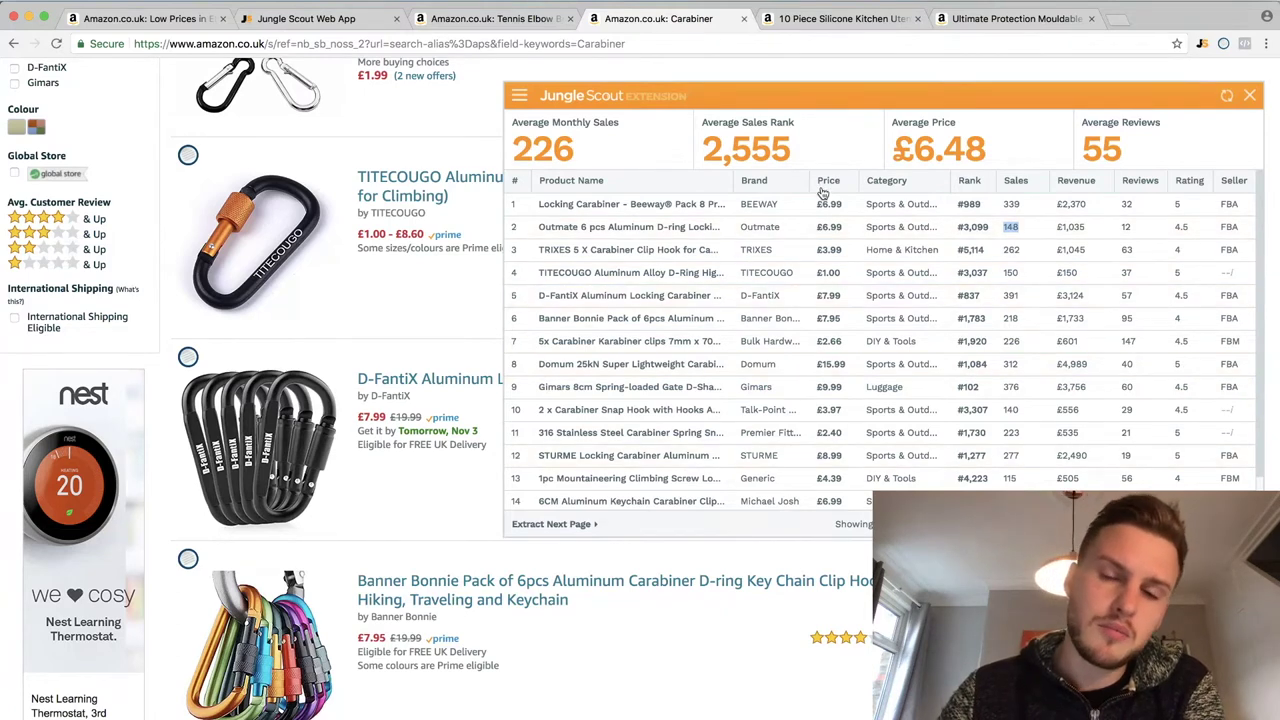
{"action": "left_click", "coordinate": [461, 126]}
Step: Copy the keyword "Kitchen Utensils Set" from the Phroboxl silicone utensils listing title and search for it across all departments
{"action": "left_click", "coordinate": [791, 22]}
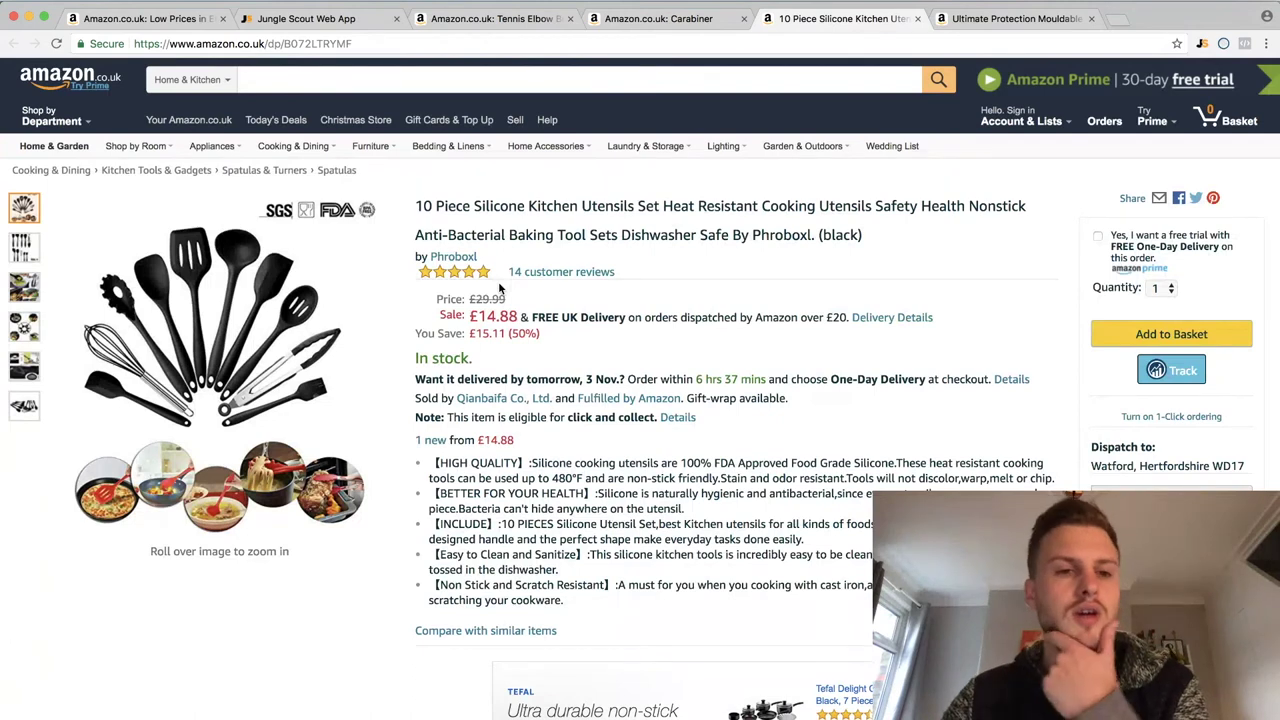
{"action": "left_click_drag", "start_coordinate": [474, 203], "coordinate": [656, 206]}
{"action": "key", "text": "super+c"}
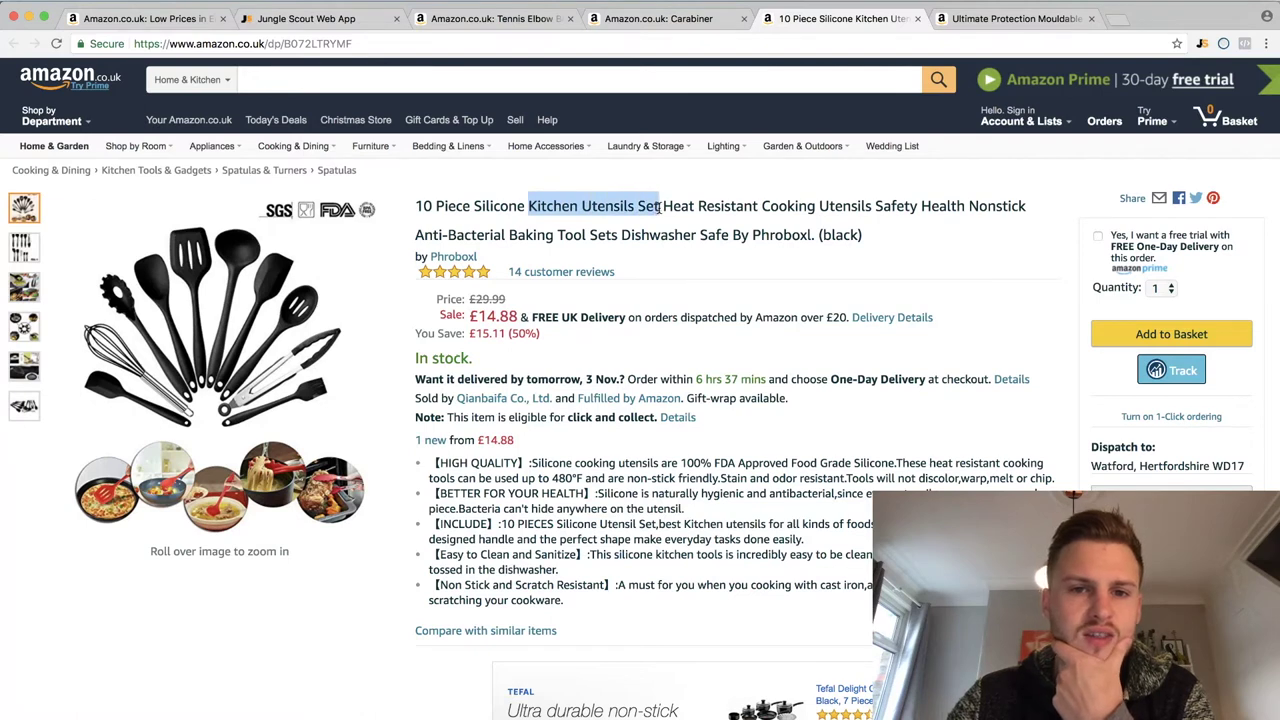
{"action": "left_click", "coordinate": [155, 82]}
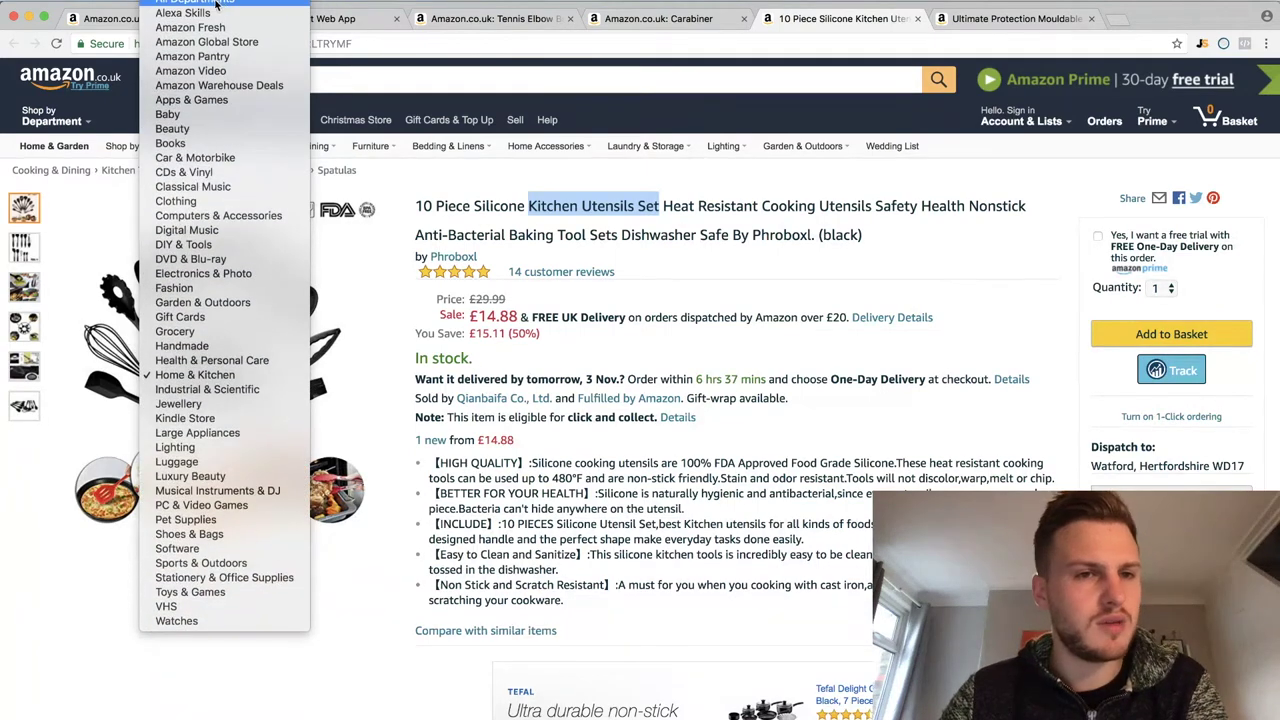
{"action": "left_click", "coordinate": [338, 72]}
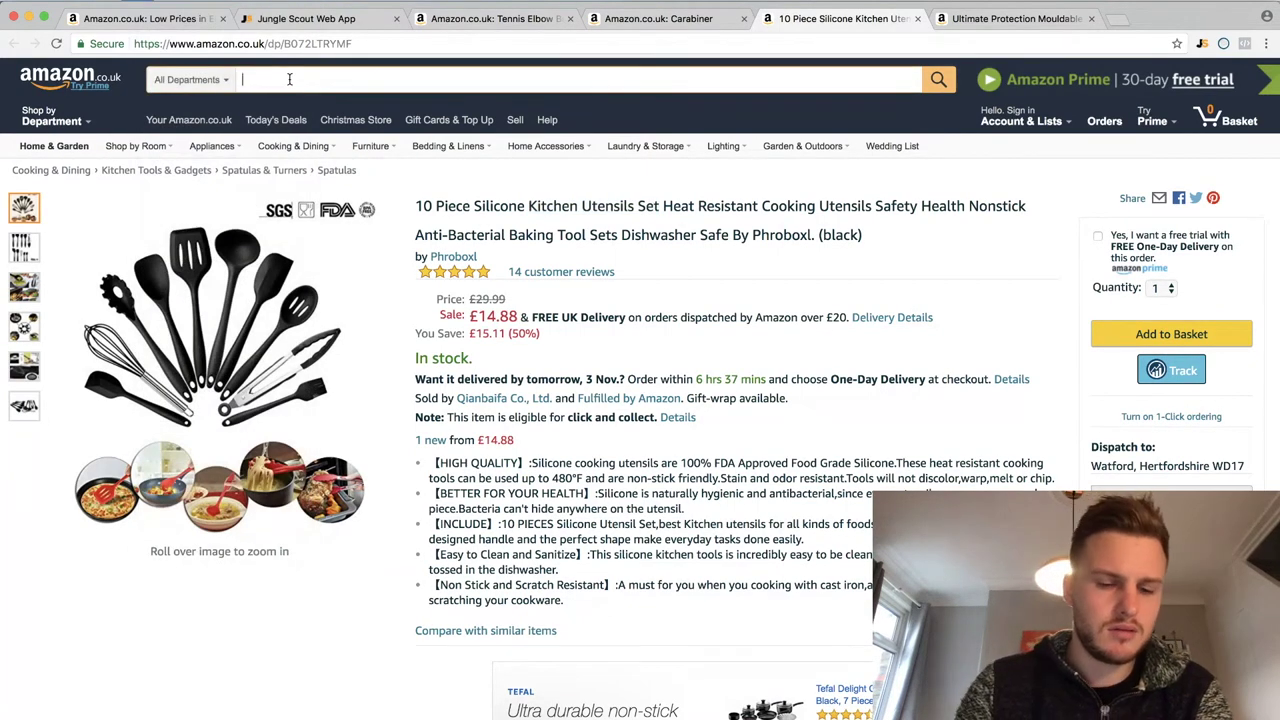
{"action": "key", "text": "super+v"}
{"action": "key", "text": "Return"}
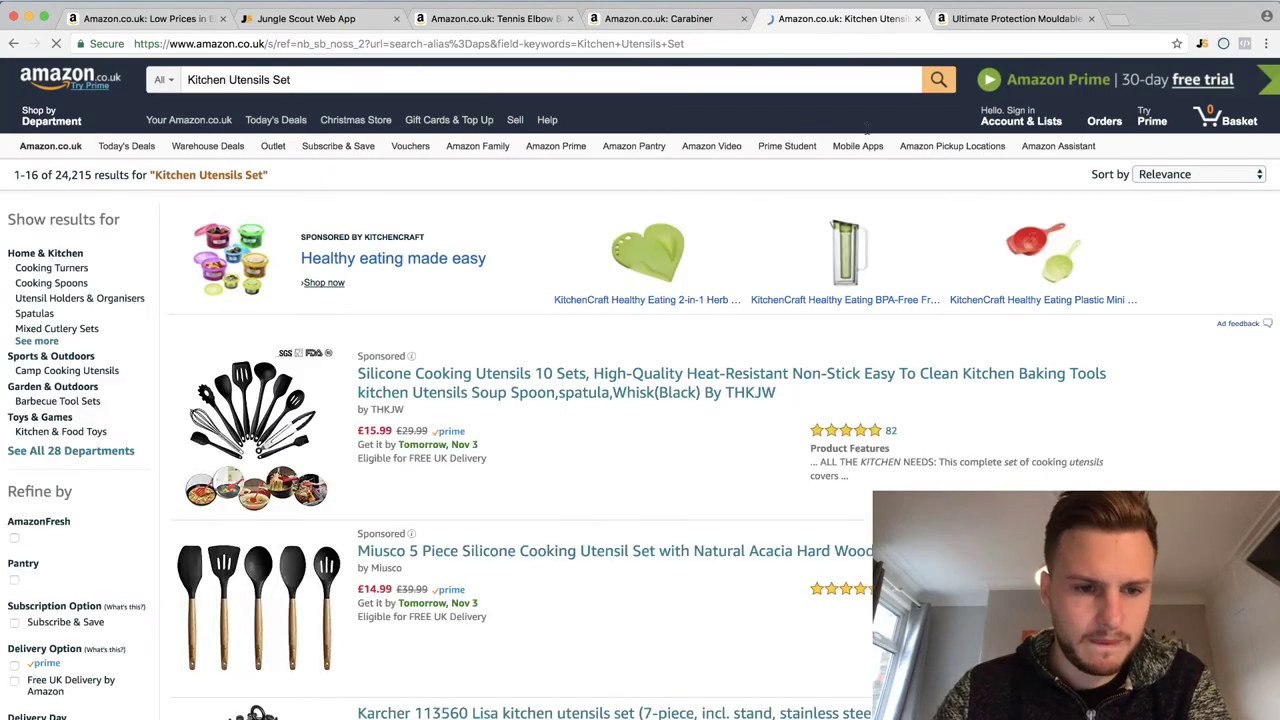
Step: Run the Jungle Scout extension on the Kitchen Utensils Set results and preview the NexGadget 25-piece and Morphy Richards sets
{"action": "scroll", "coordinate": [760, 466], "scroll_direction": "down", "scroll_amount": 5}
{"action": "scroll", "coordinate": [760, 466], "scroll_direction": "up", "scroll_amount": 3}
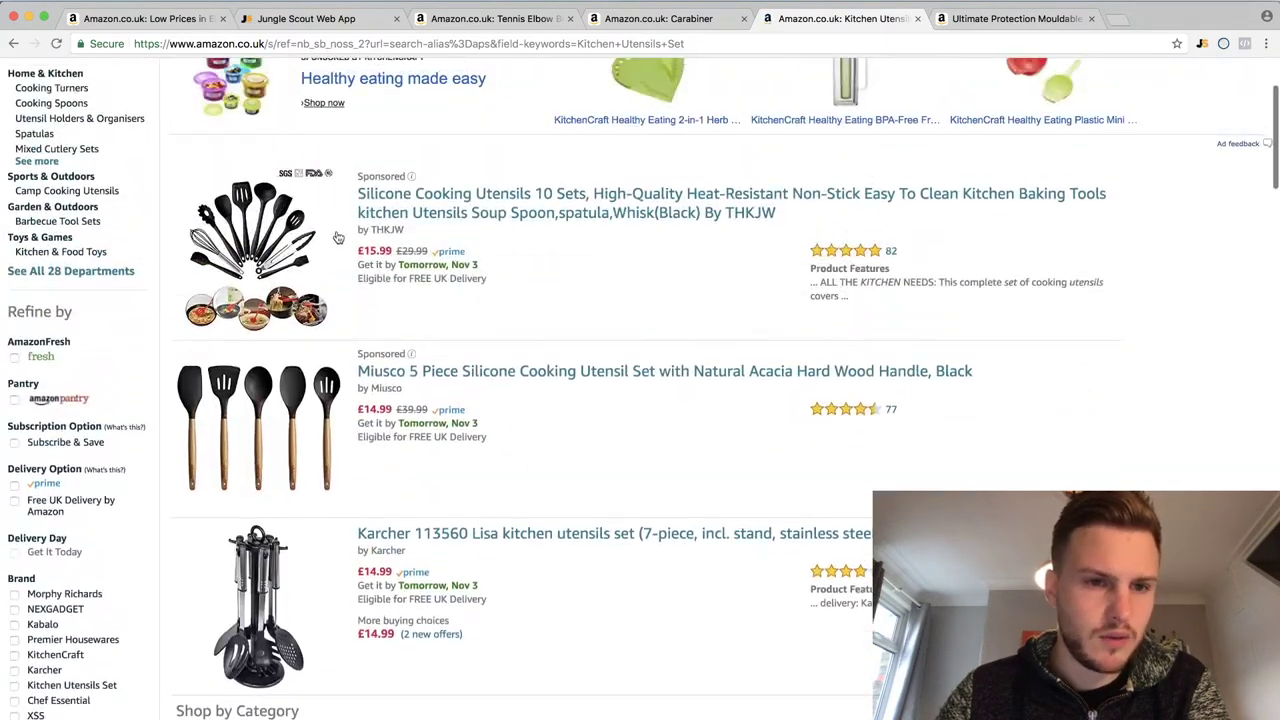
{"action": "scroll", "coordinate": [474, 463], "scroll_direction": "down", "scroll_amount": 10}
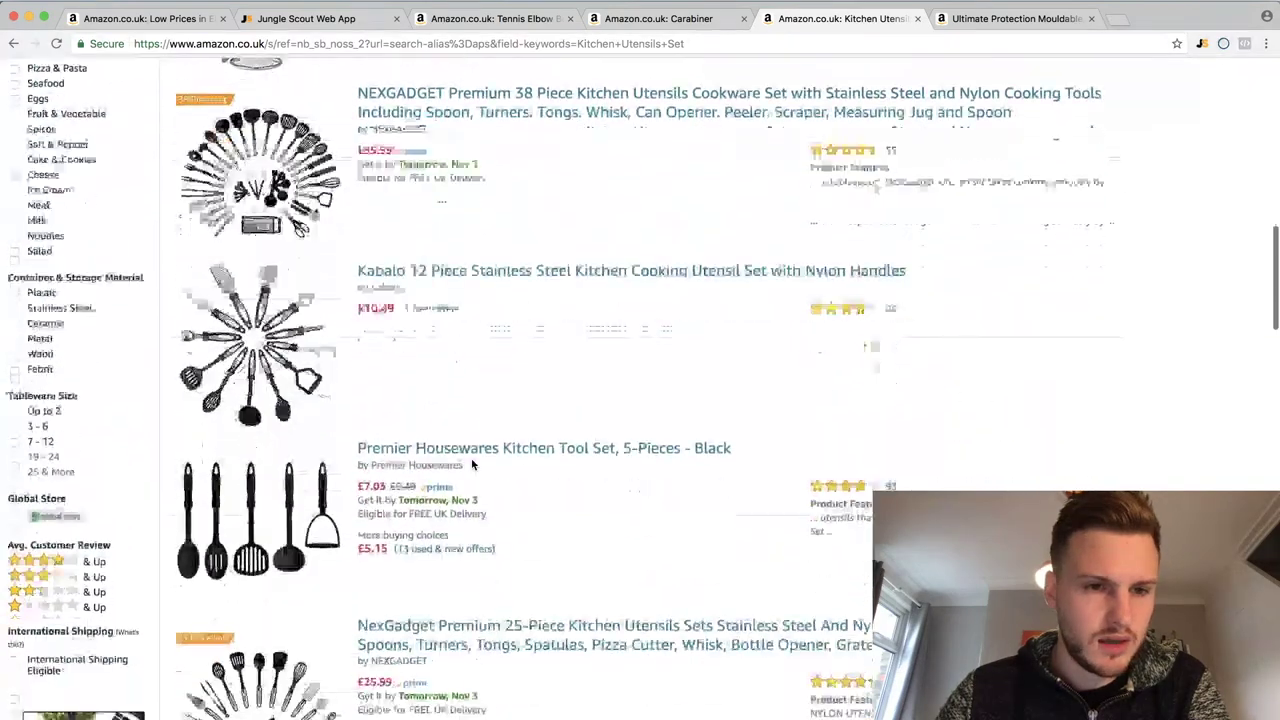
{"action": "scroll", "coordinate": [474, 463], "scroll_direction": "down", "scroll_amount": 2}
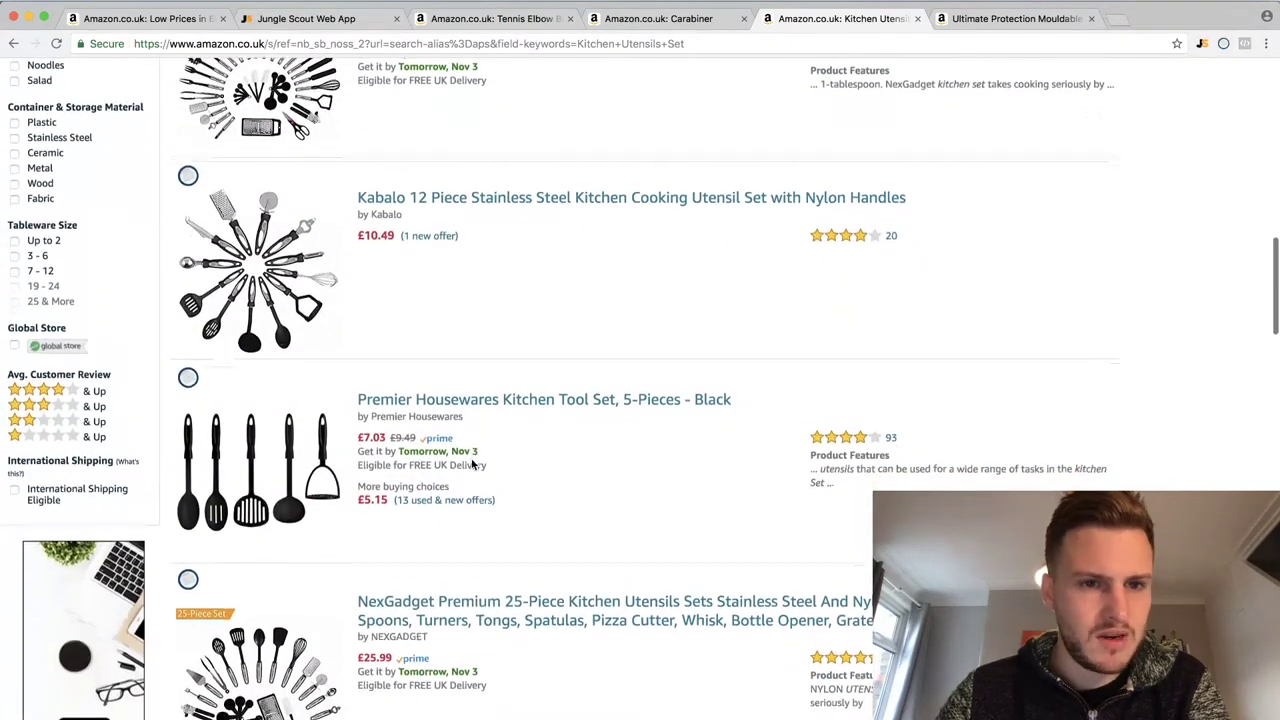
{"action": "scroll", "coordinate": [700, 316], "scroll_direction": "down", "scroll_amount": 1}
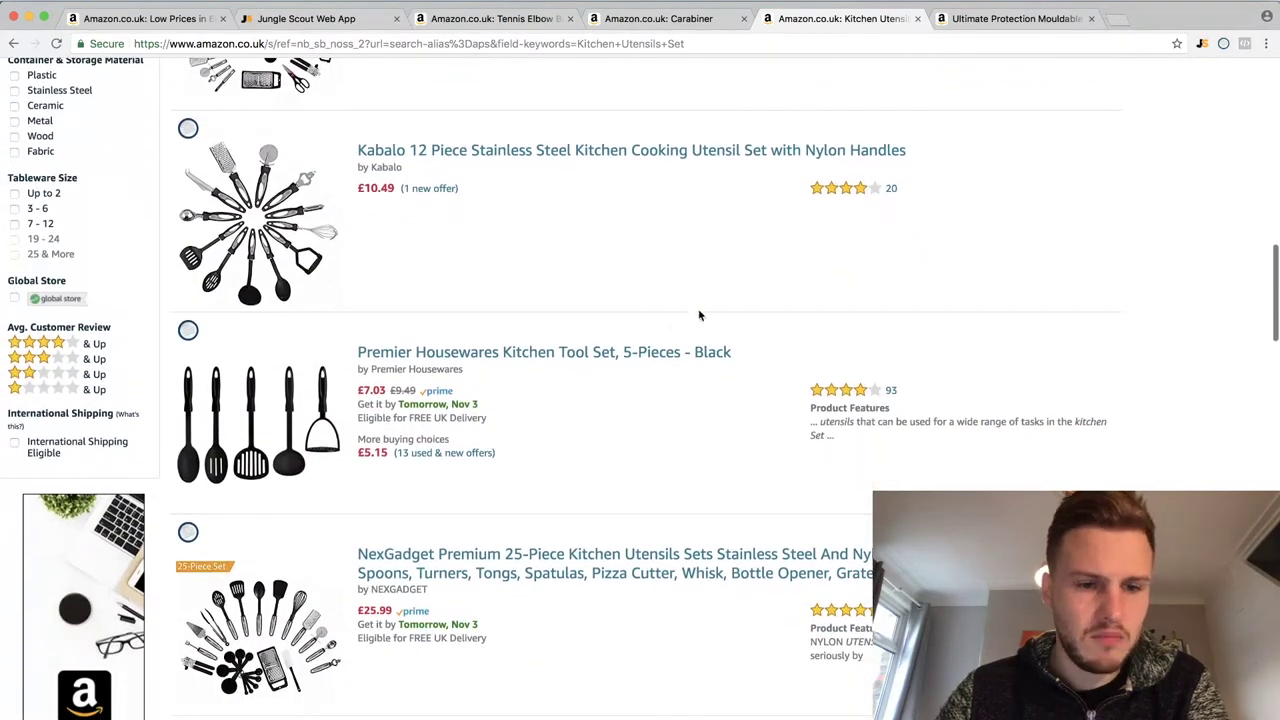
{"action": "left_click", "coordinate": [1202, 43]}
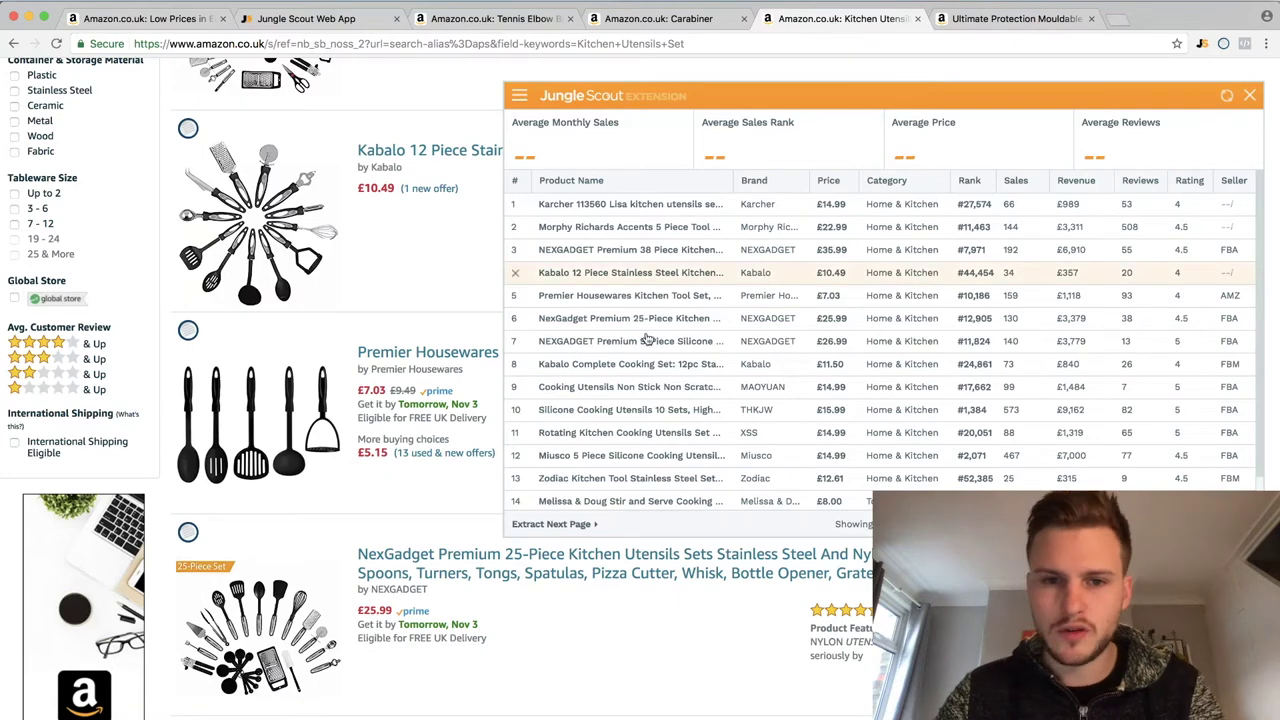
{"action": "mouse_move", "coordinate": [640, 325]}
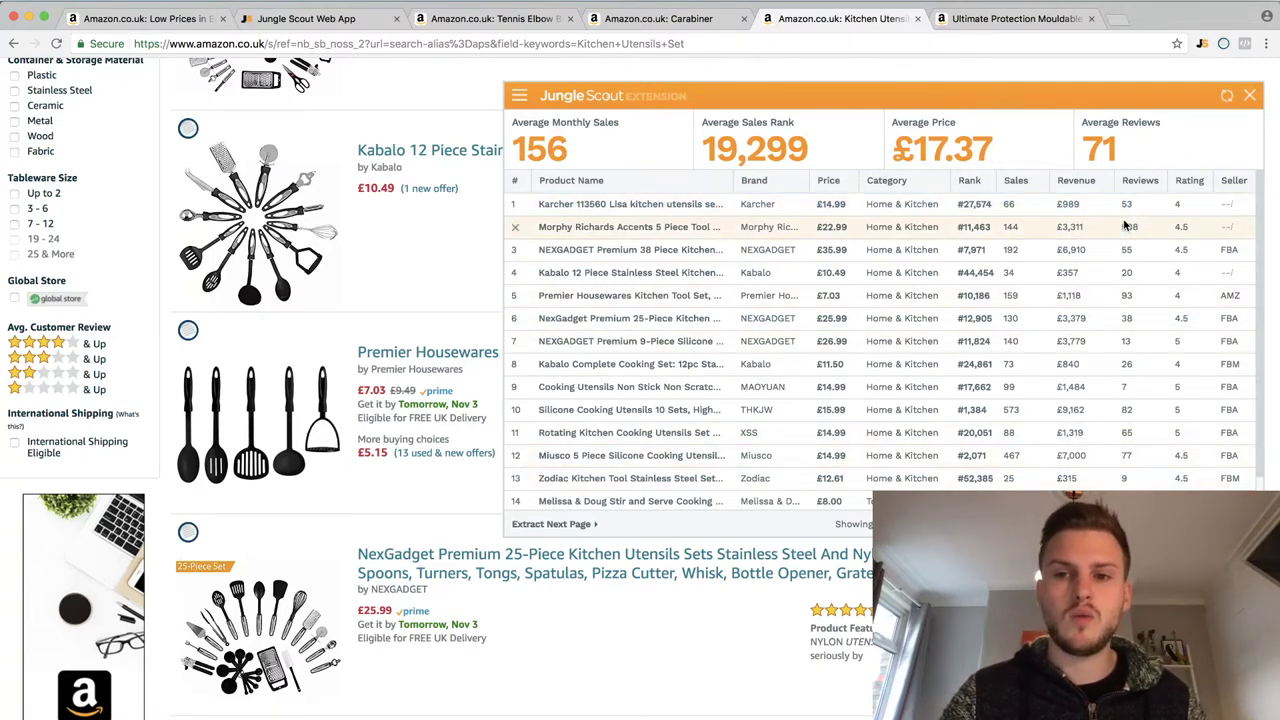
{"action": "mouse_move", "coordinate": [660, 229]}
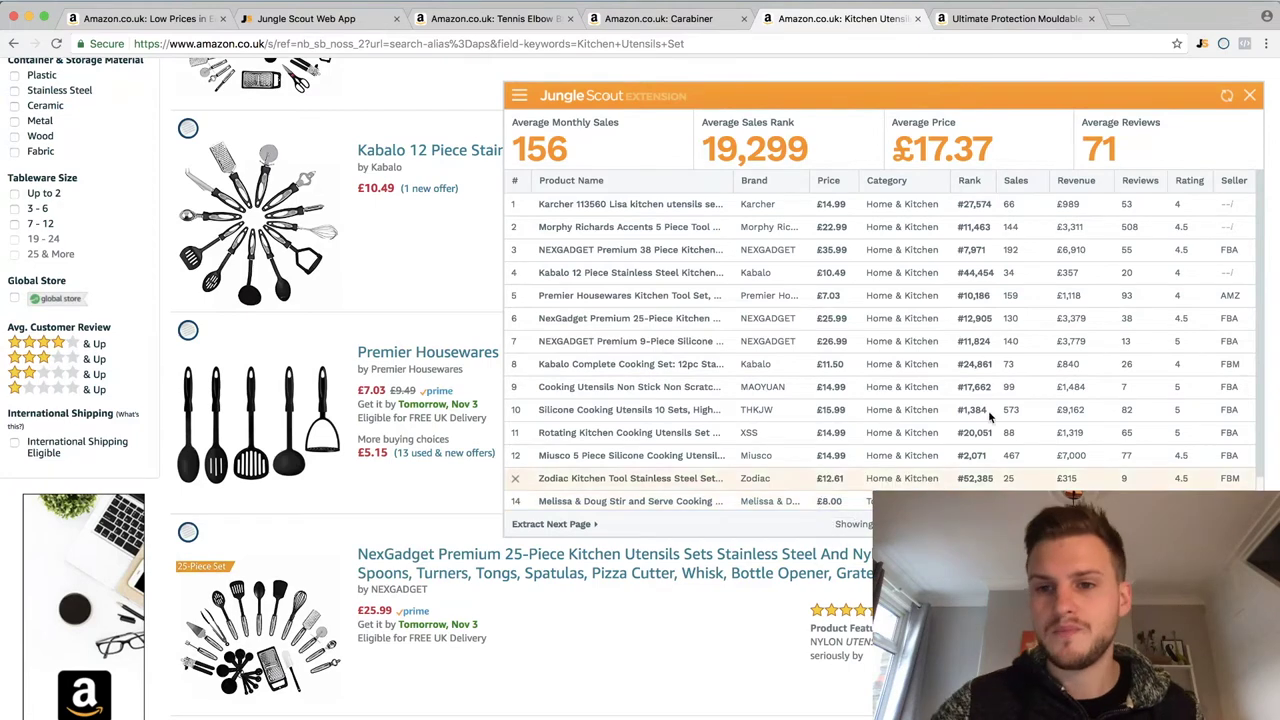
Step: Highlight the kitchen utensil rows to review their sales figures and preview the Kabalo 12-piece and NexGadget 25-piece sets
{"action": "left_click_drag", "start_coordinate": [1030, 500], "coordinate": [1003, 234]}
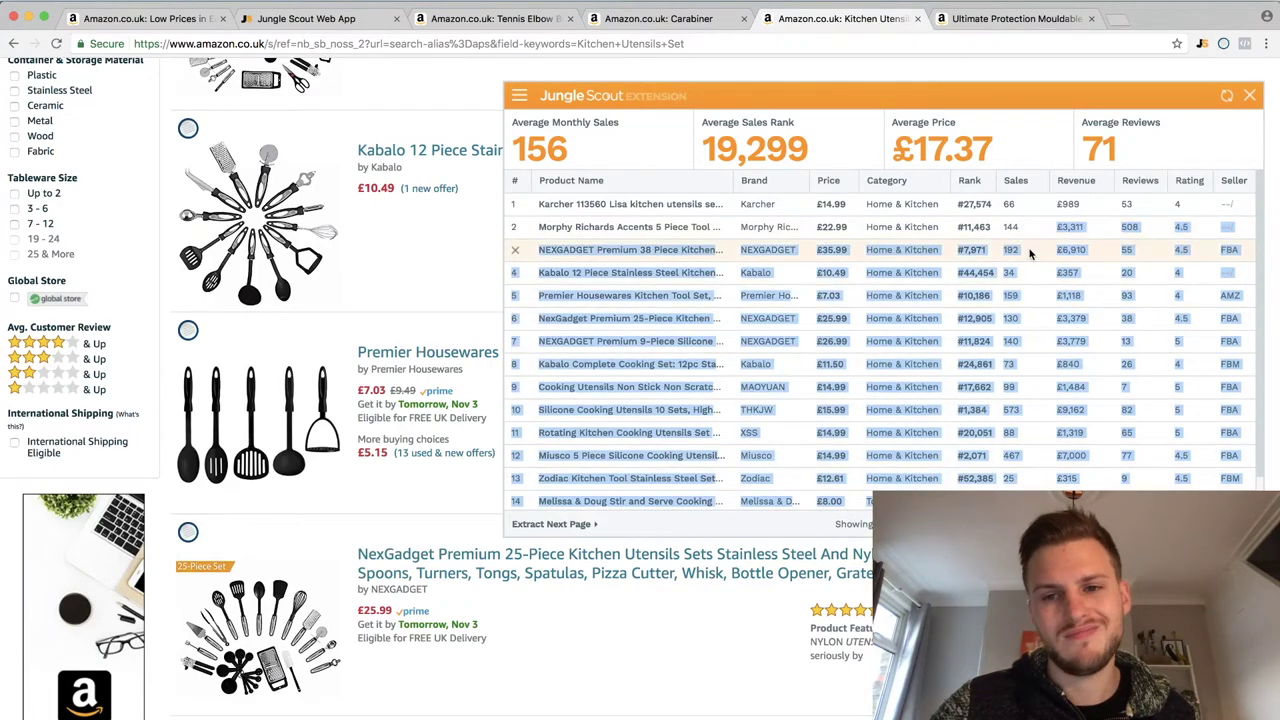
{"action": "left_click", "coordinate": [1005, 240]}
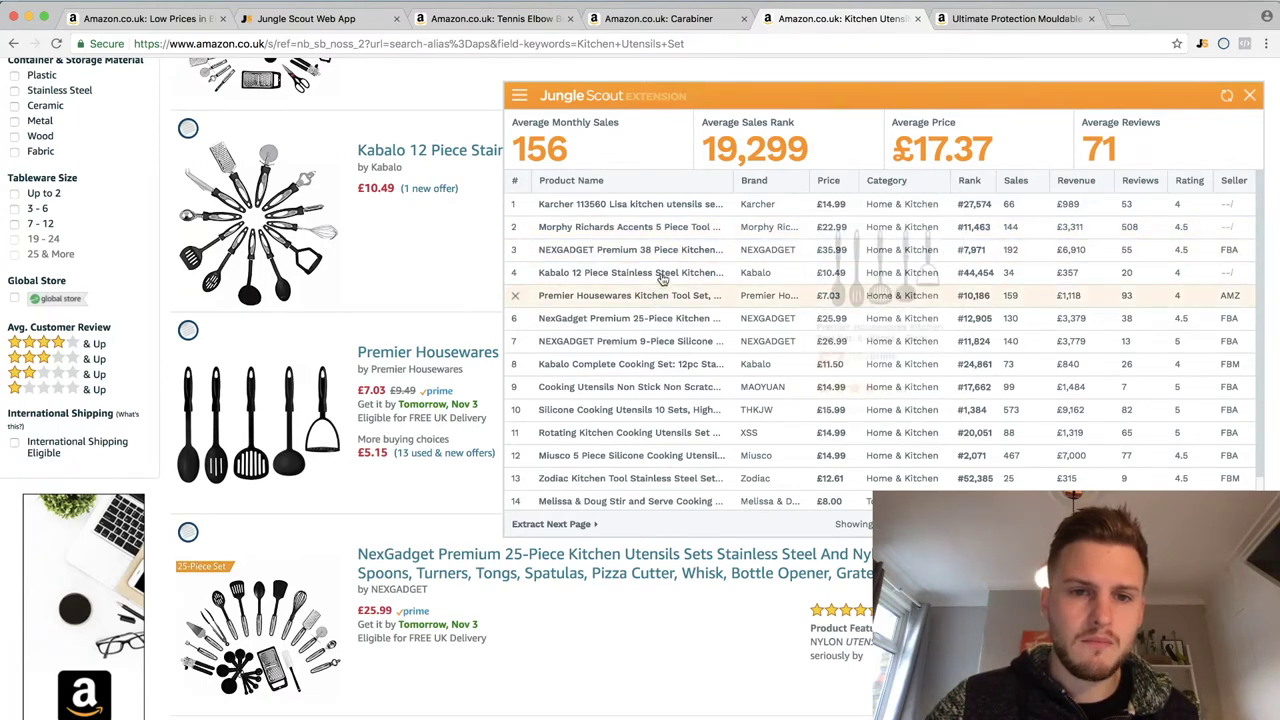
{"action": "mouse_move", "coordinate": [664, 276]}
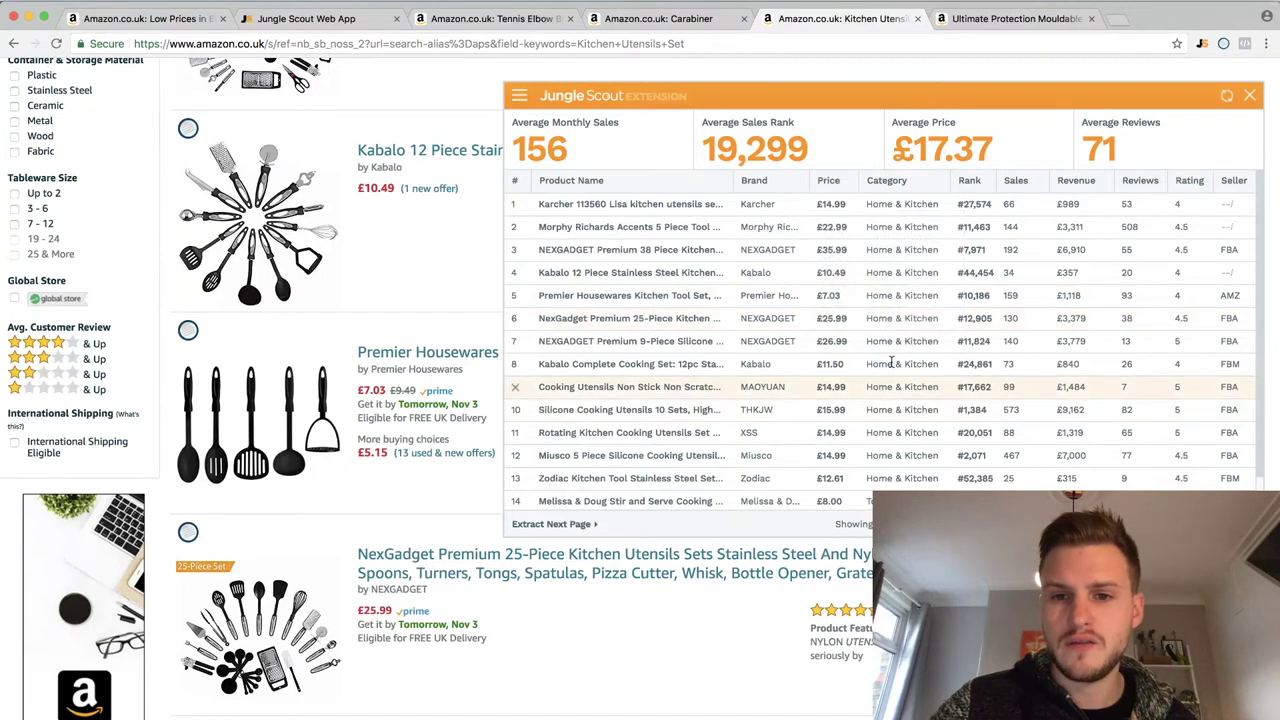
{"action": "mouse_move", "coordinate": [674, 324]}
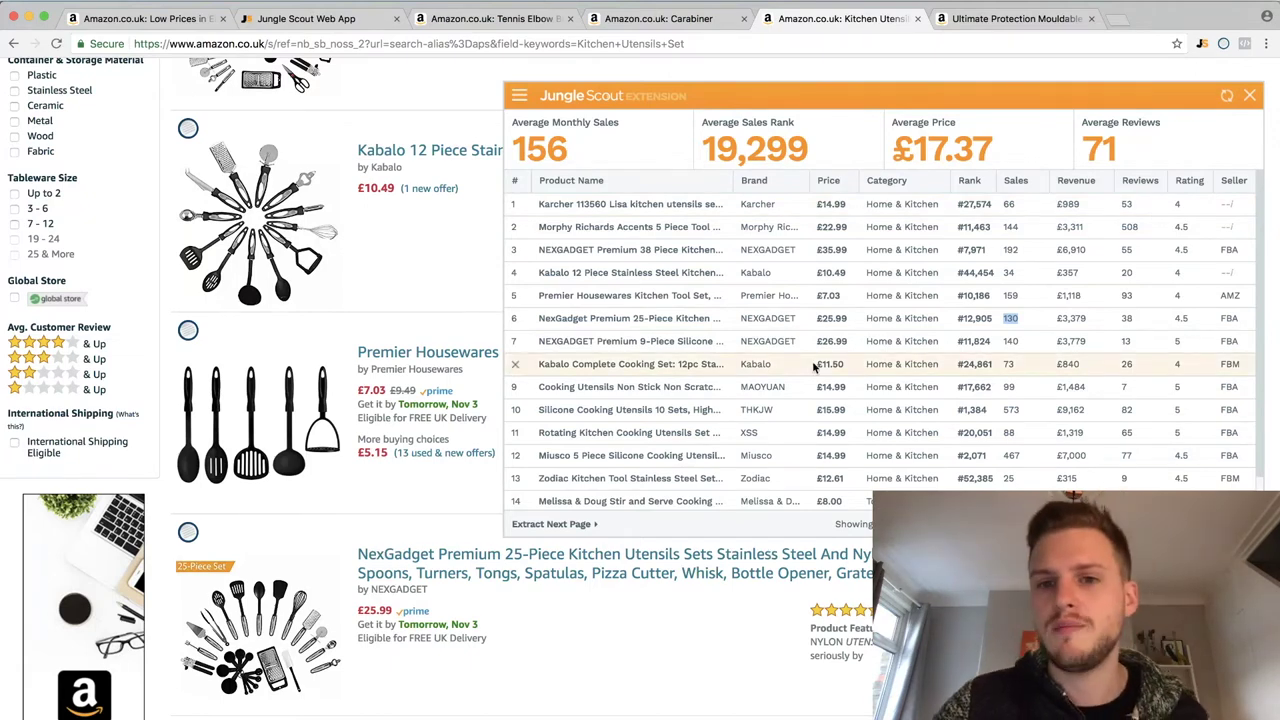
Step: Copy the keyword "Mouth Guard" from the Slyzone mouldable sports mouth guard listing title and search for it across all departments
{"action": "left_click", "coordinate": [1015, 20]}
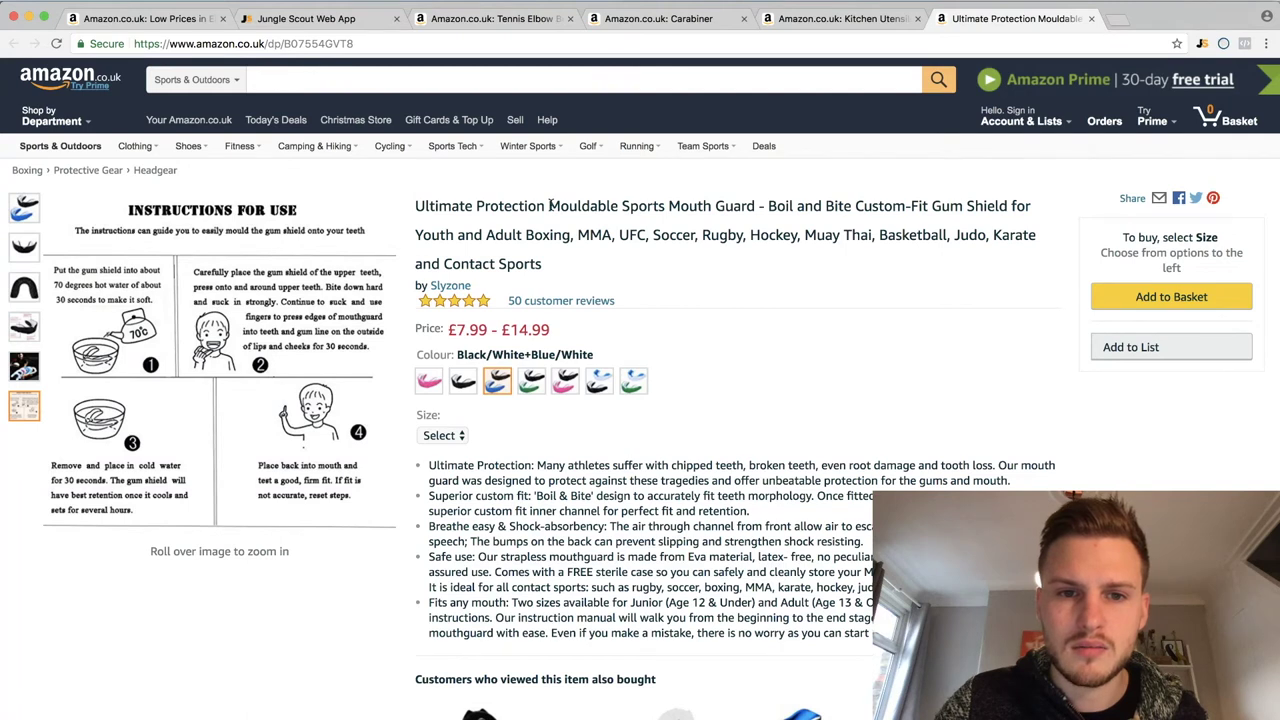
{"action": "left_click_drag", "start_coordinate": [712, 205], "coordinate": [764, 205]}
{"action": "key", "text": "super+c"}
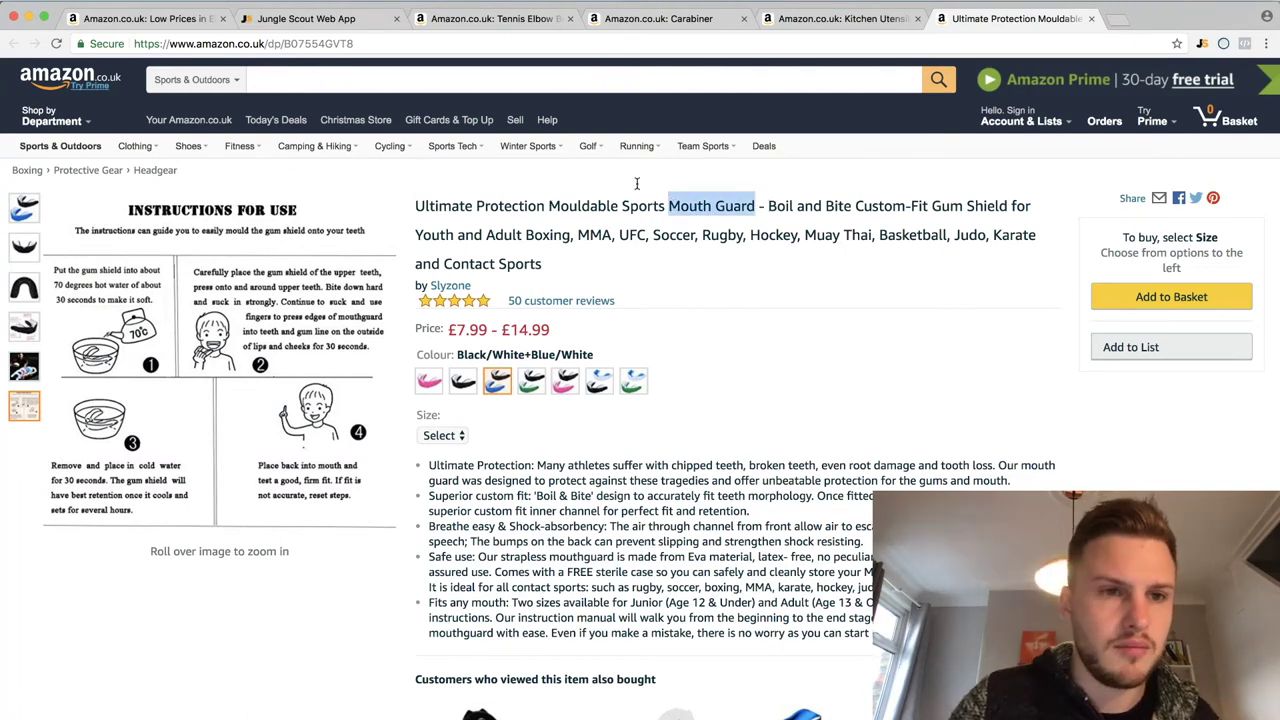
{"action": "left_click", "coordinate": [195, 80]}
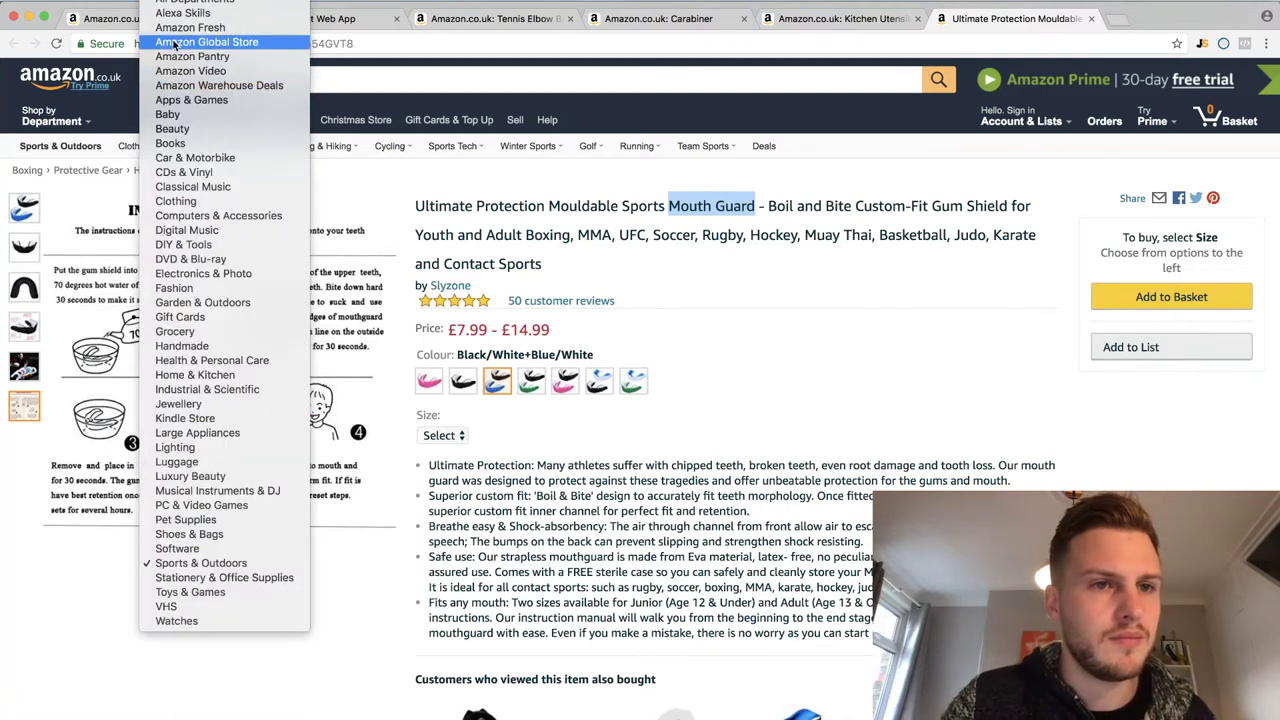
{"action": "left_click", "coordinate": [187, 2]}
{"action": "left_click", "coordinate": [400, 80]}
{"action": "key", "text": "super+v"}
{"action": "key", "text": "Return"}
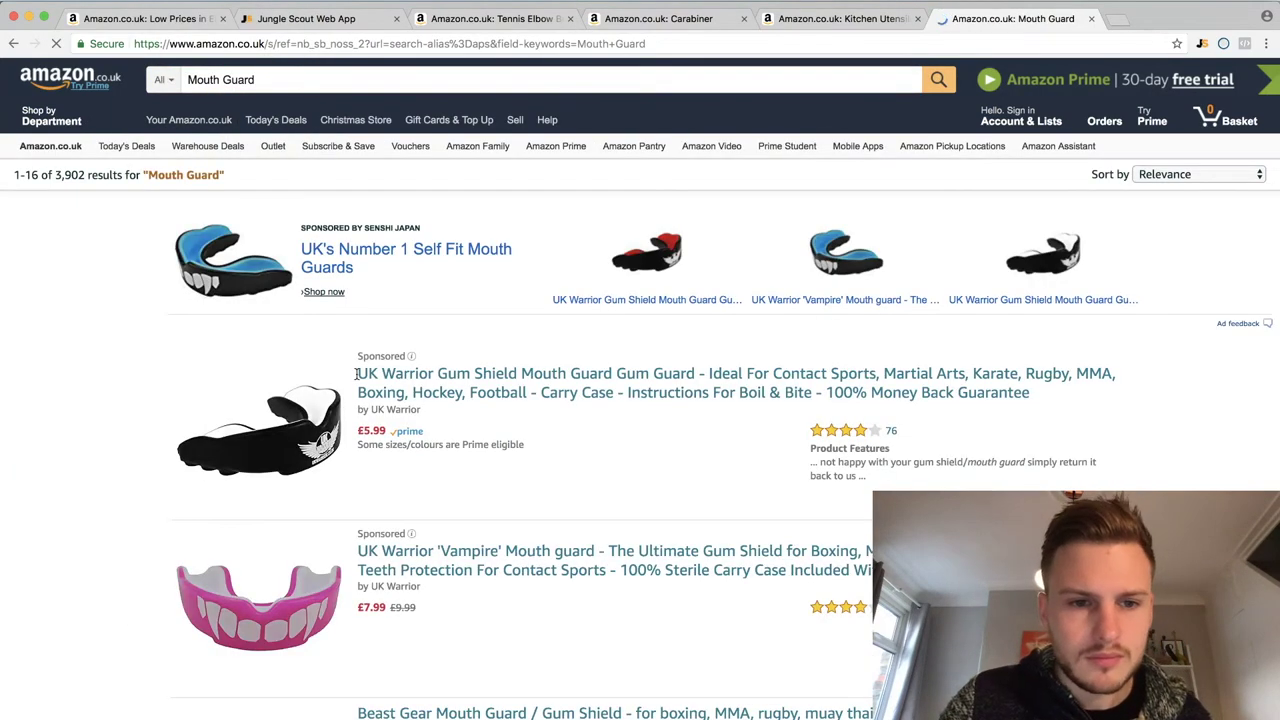
Step: Run the Jungle Scout extension on the Mouth Guard search results
{"action": "scroll", "coordinate": [356, 374], "scroll_direction": "down", "scroll_amount": 3}
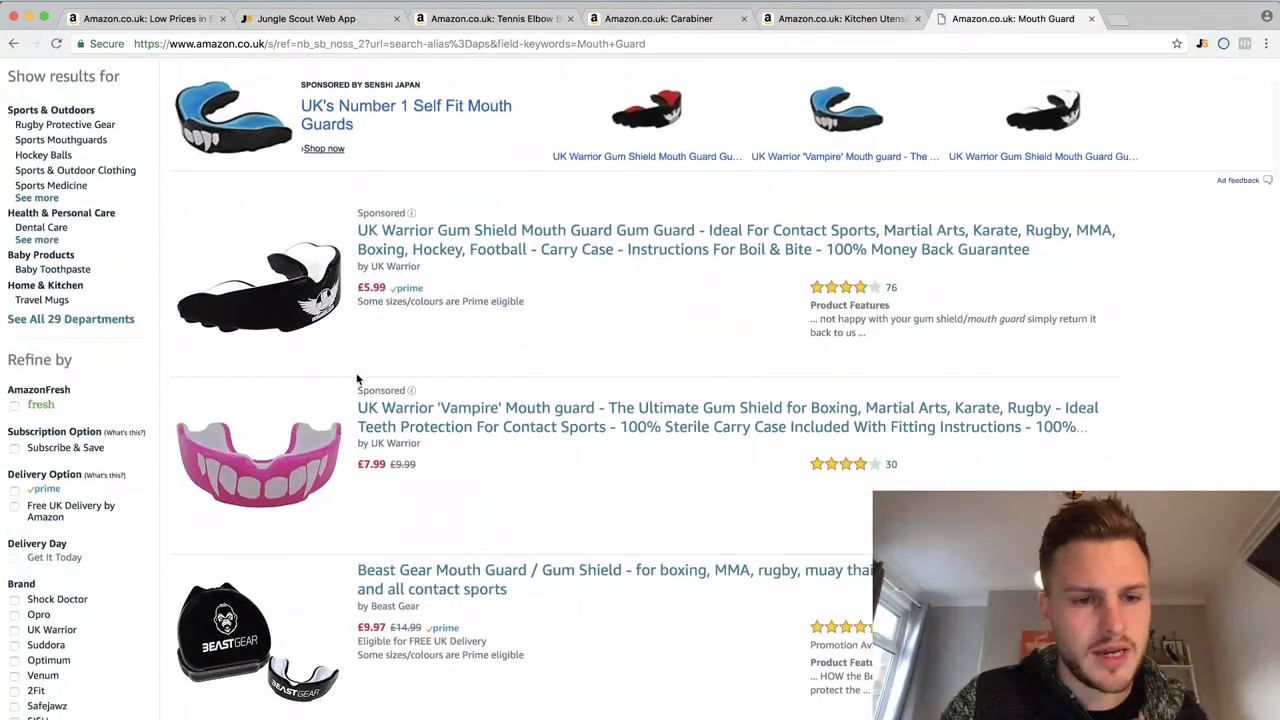
{"action": "scroll", "coordinate": [357, 377], "scroll_direction": "down", "scroll_amount": 1}
{"action": "scroll", "coordinate": [1005, 143], "scroll_direction": "down", "scroll_amount": 1}
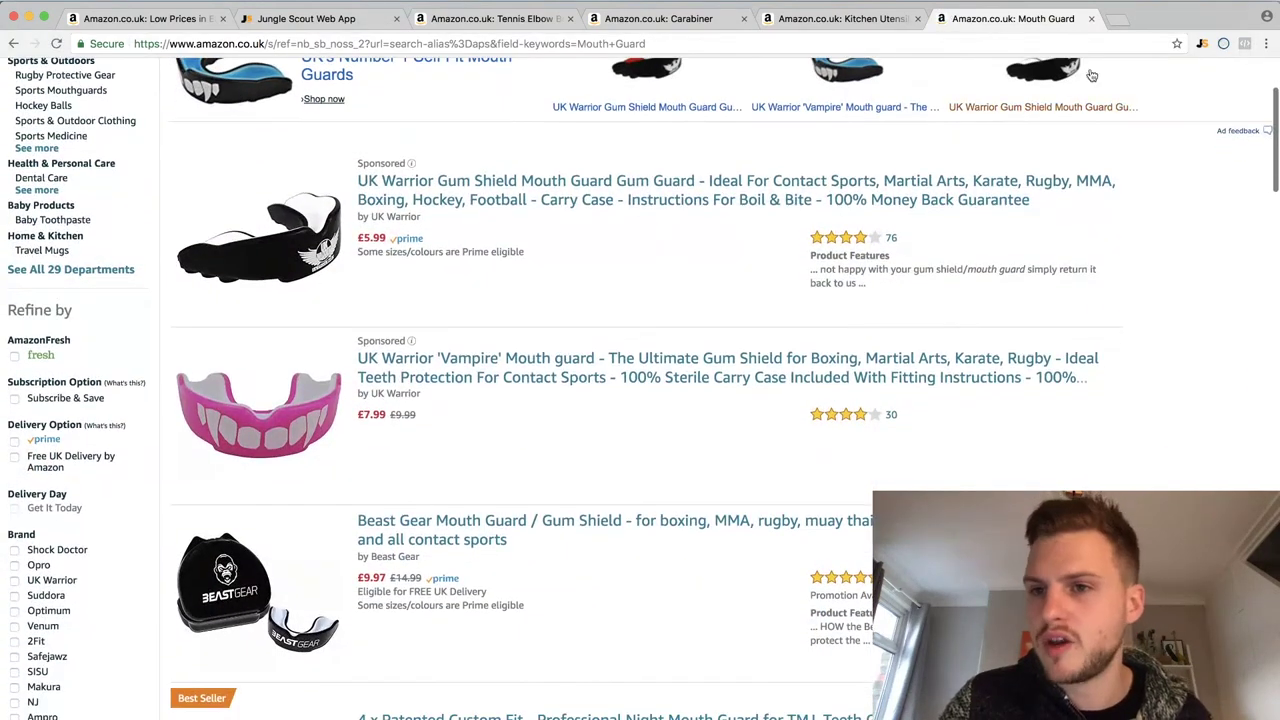
{"action": "left_click", "coordinate": [1203, 45]}
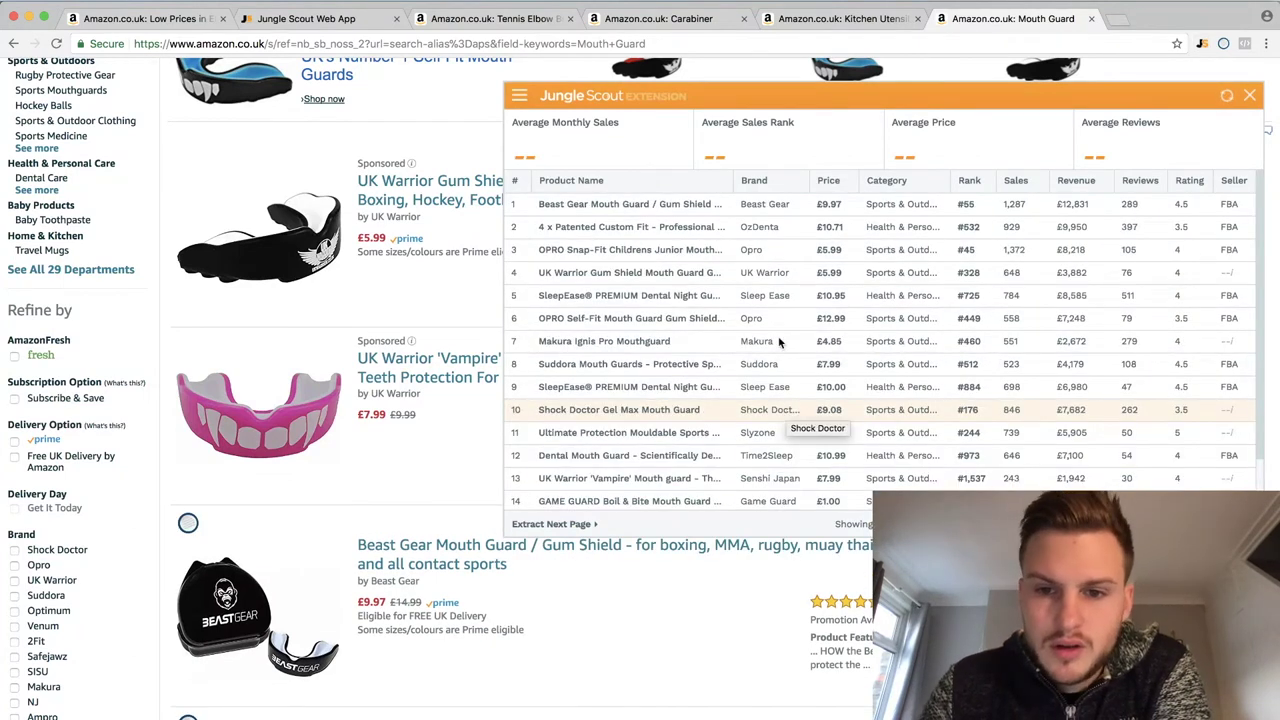
{"action": "mouse_move", "coordinate": [627, 325]}
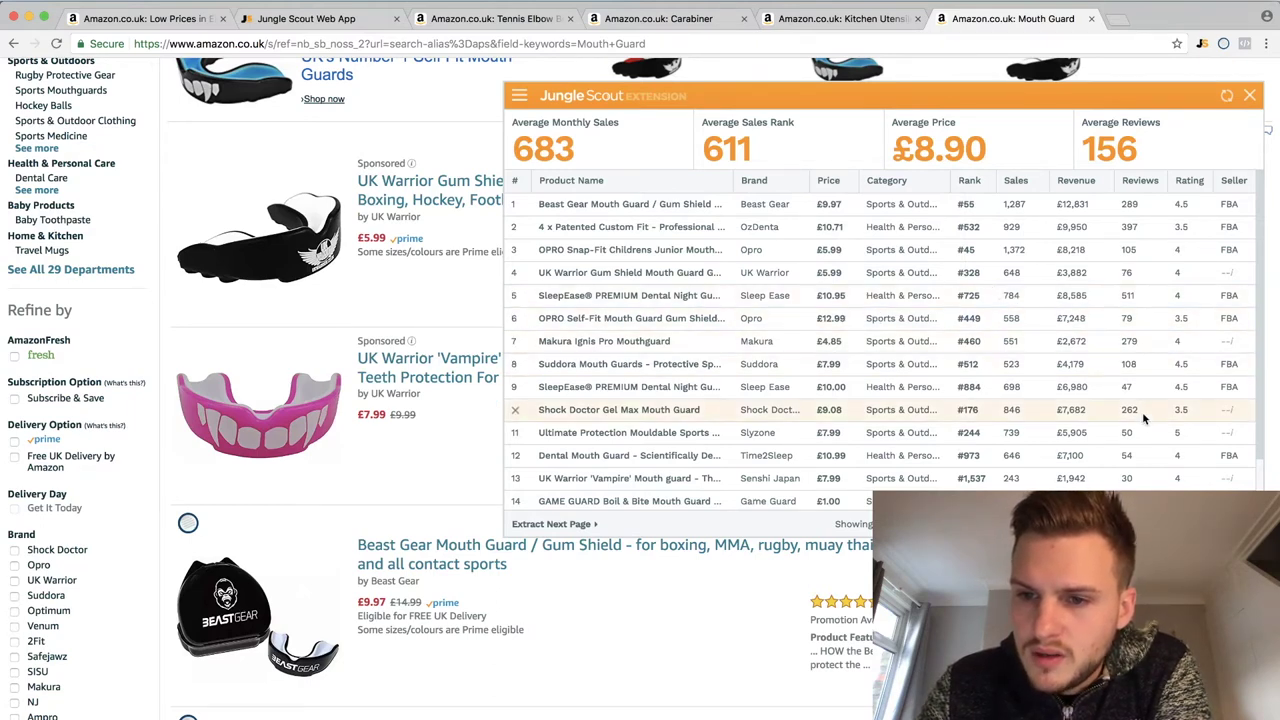
Step: Highlight the mouth guard rows to examine the sales figures and review counts of the top ten products
{"action": "mouse_move", "coordinate": [1004, 204]}
{"action": "left_mouse_down"}
{"action": "mouse_move", "coordinate": [1070, 478]}
{"action": "mouse_move", "coordinate": [1050, 482]}
{"action": "mouse_move", "coordinate": [1004, 397]}
{"action": "mouse_move", "coordinate": [1006, 215]}
{"action": "left_mouse_up"}
{"action": "left_click", "coordinate": [1006, 213]}
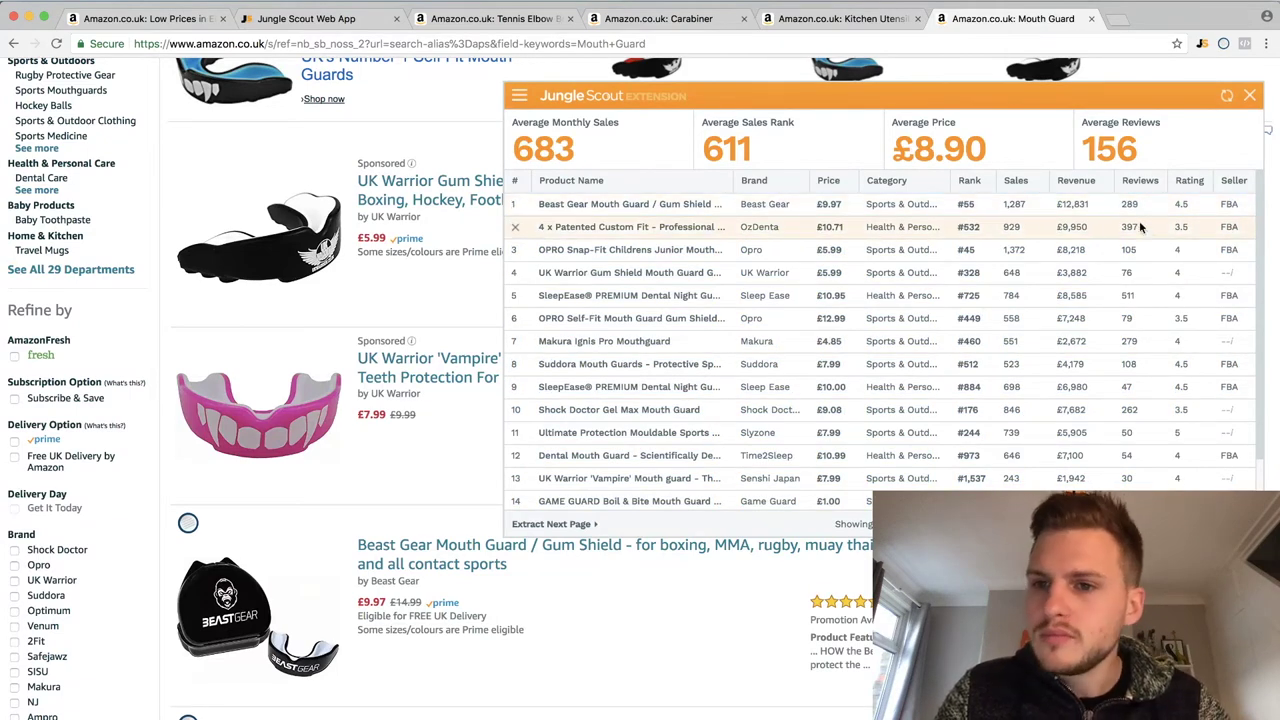
{"action": "left_click_drag", "start_coordinate": [1120, 205], "coordinate": [1140, 250]}
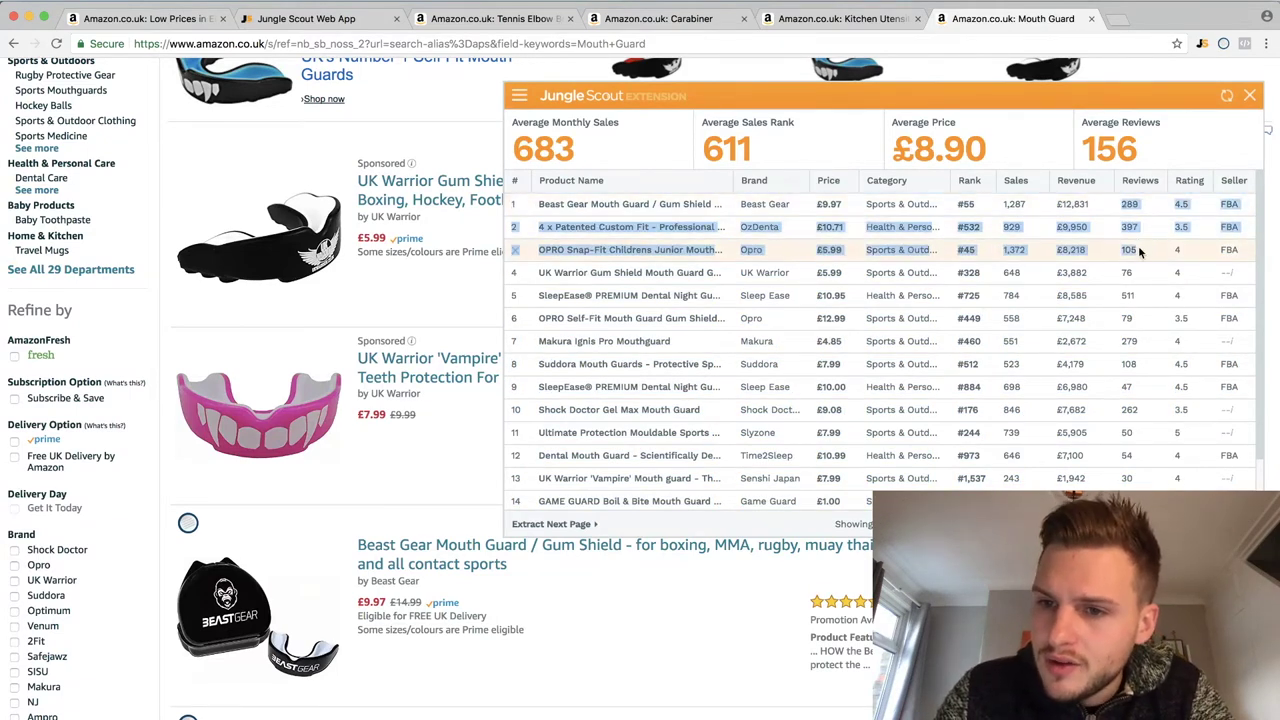
{"action": "left_click_drag", "start_coordinate": [1142, 415], "coordinate": [1150, 232]}
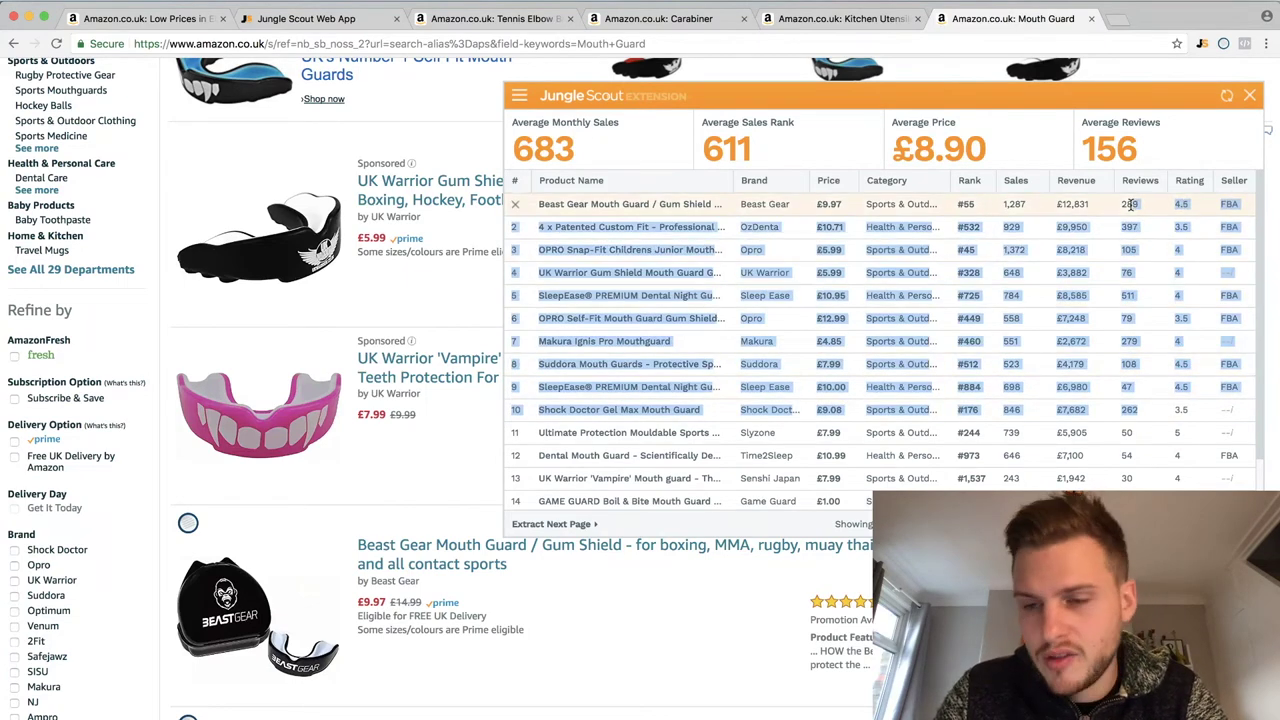
{"action": "left_click", "coordinate": [1151, 232]}
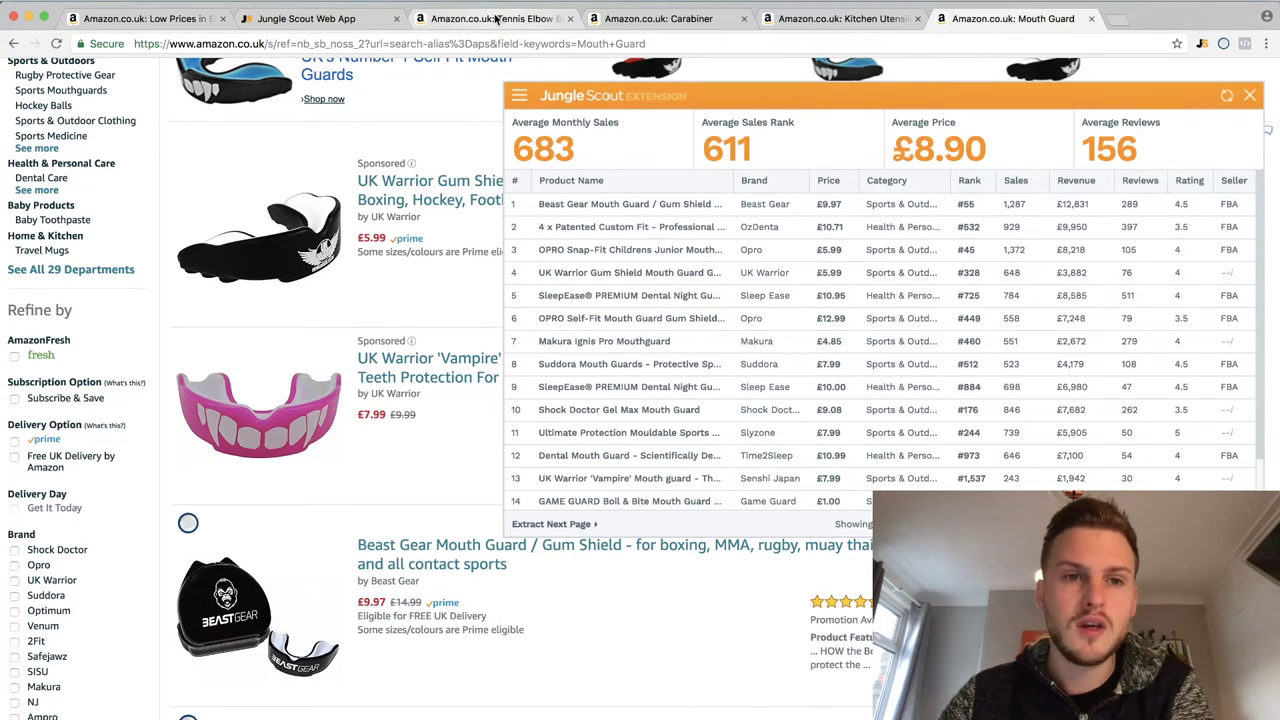
Step: Review the Tennis Elbow Brace analysis, and highlight the Carabiner rows to compare sales across its listed products
{"action": "left_click", "coordinate": [497, 18]}
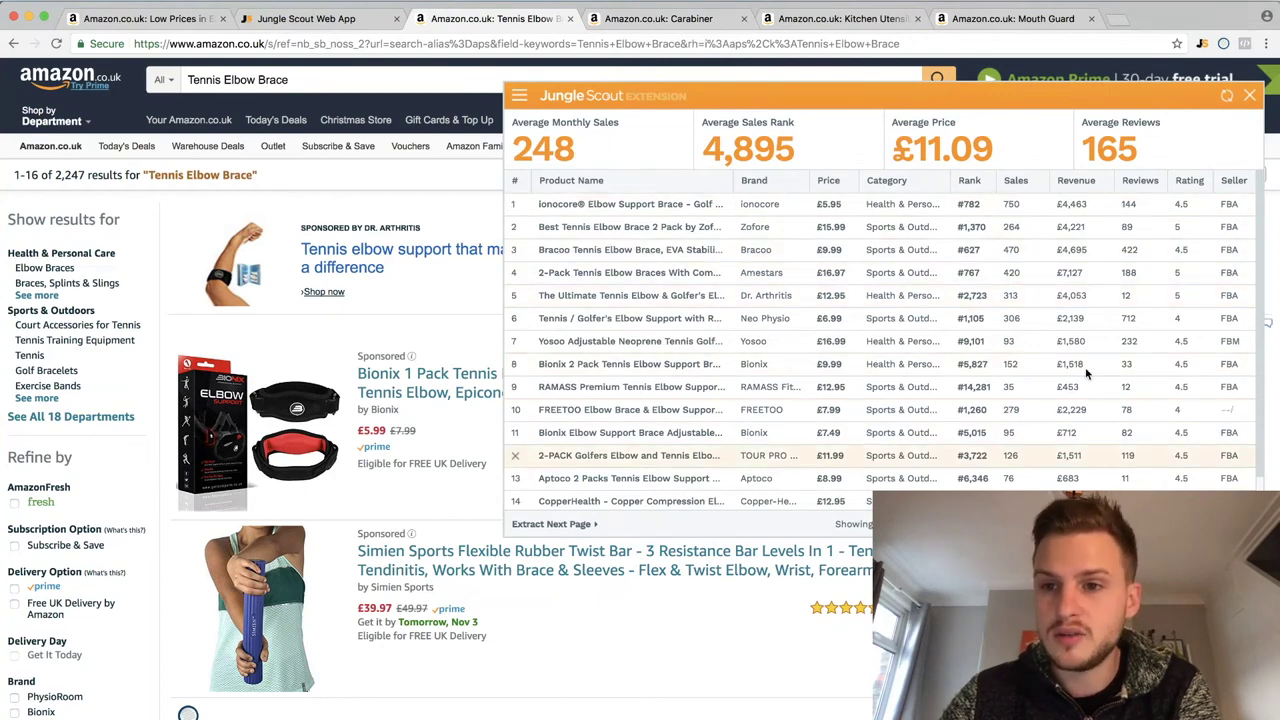
{"action": "left_click", "coordinate": [628, 20]}
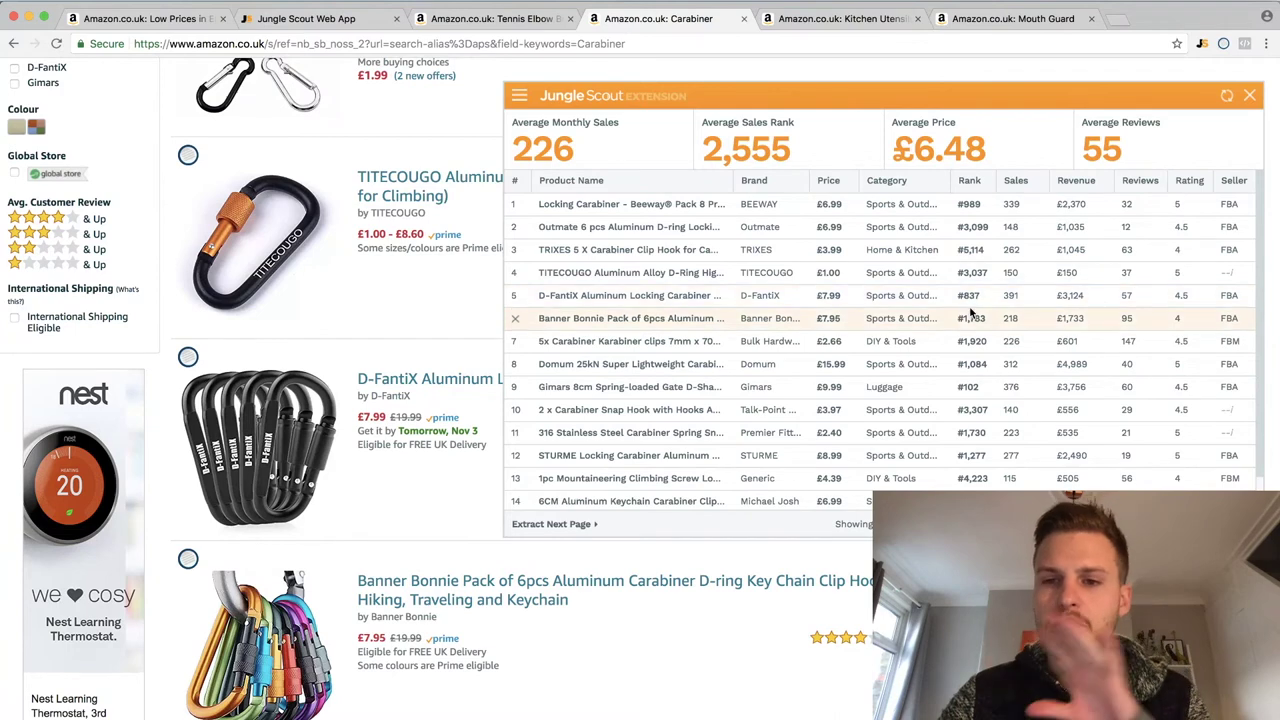
{"action": "left_click_drag", "start_coordinate": [1001, 200], "coordinate": [1000, 502]}
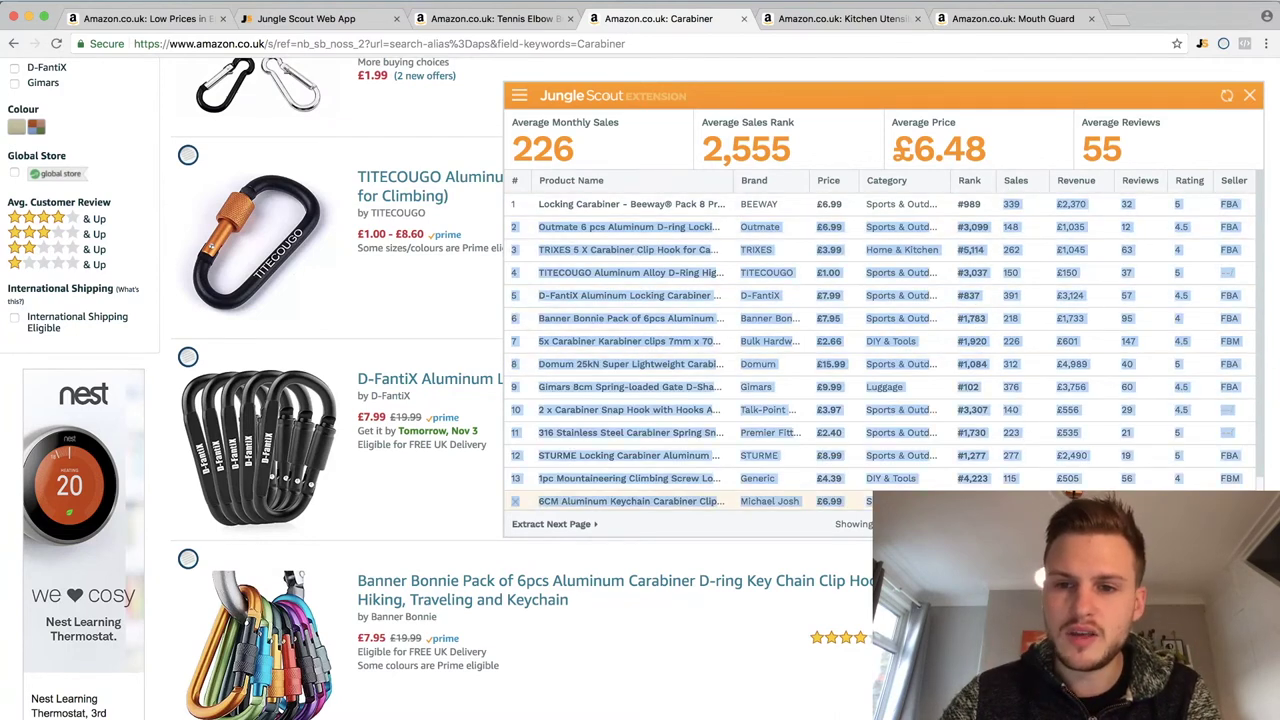
{"action": "left_click", "coordinate": [1037, 215]}
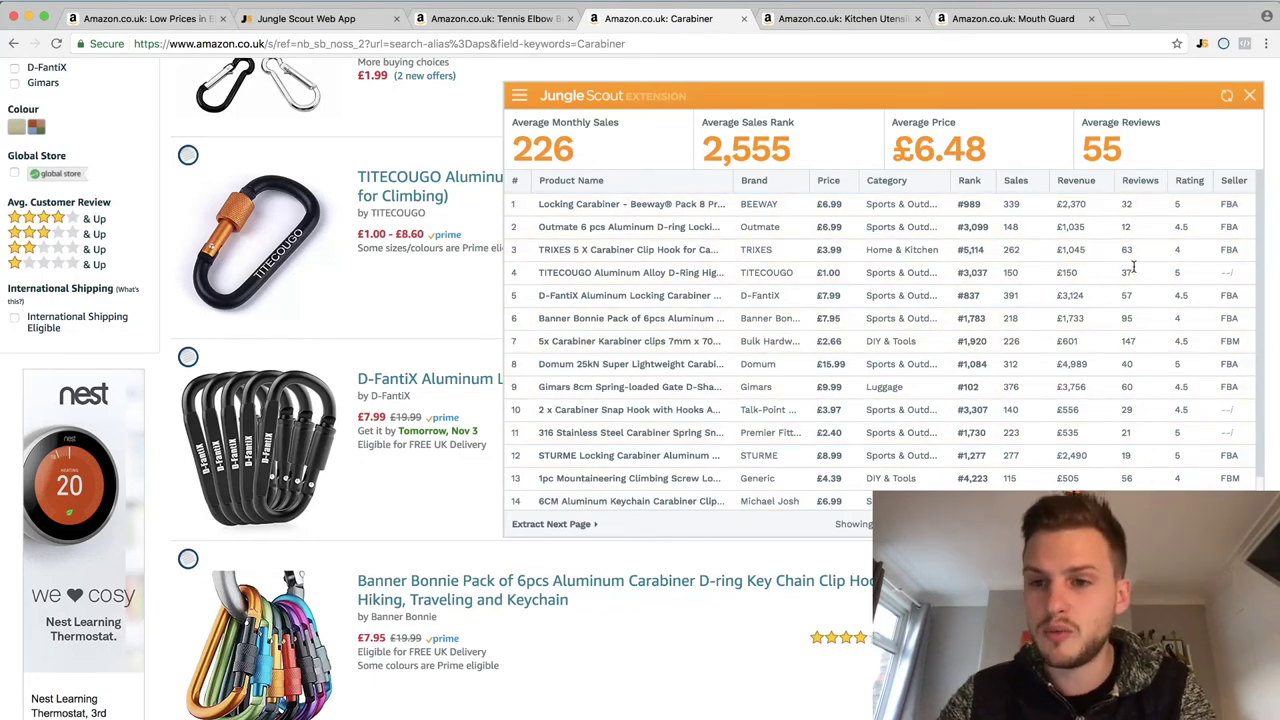
Step: Compare the average sales, price and reviews of the Mouth Guard, Kitchen Utensils Set and Tennis Elbow Brace analyses
{"action": "left_click", "coordinate": [981, 24]}
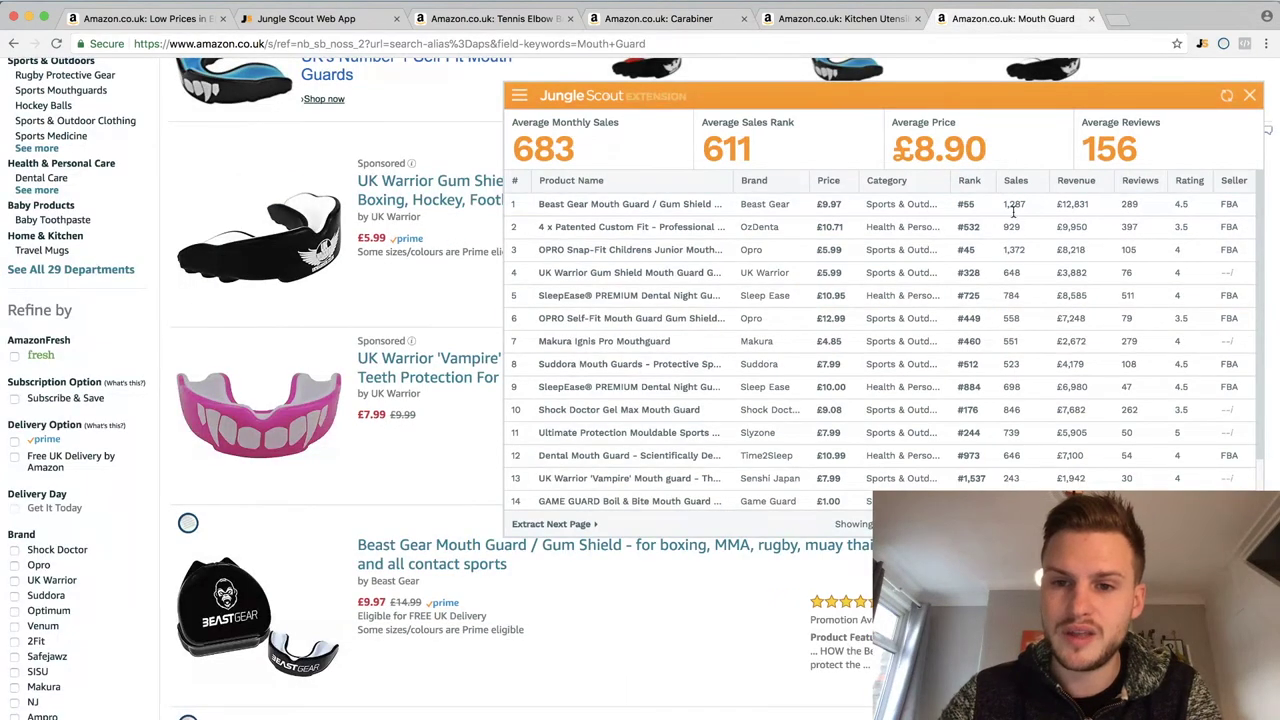
{"action": "left_click", "coordinate": [807, 20]}
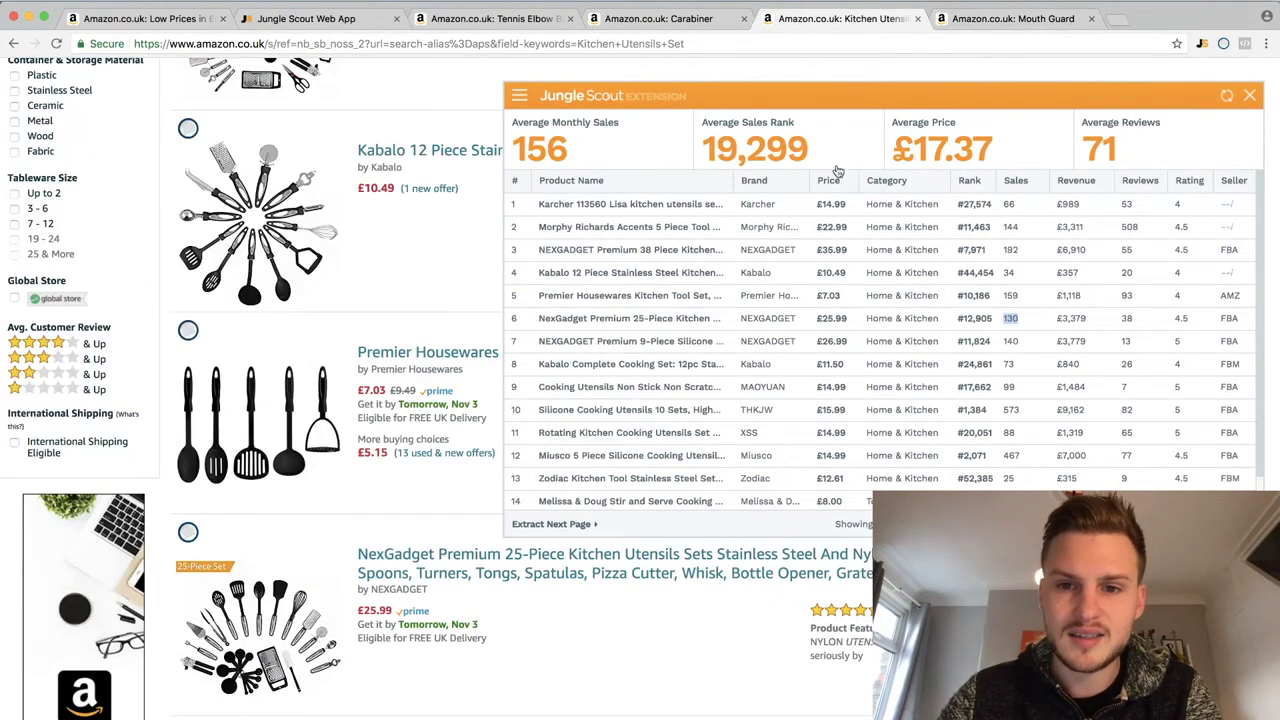
{"action": "left_click", "coordinate": [491, 14]}
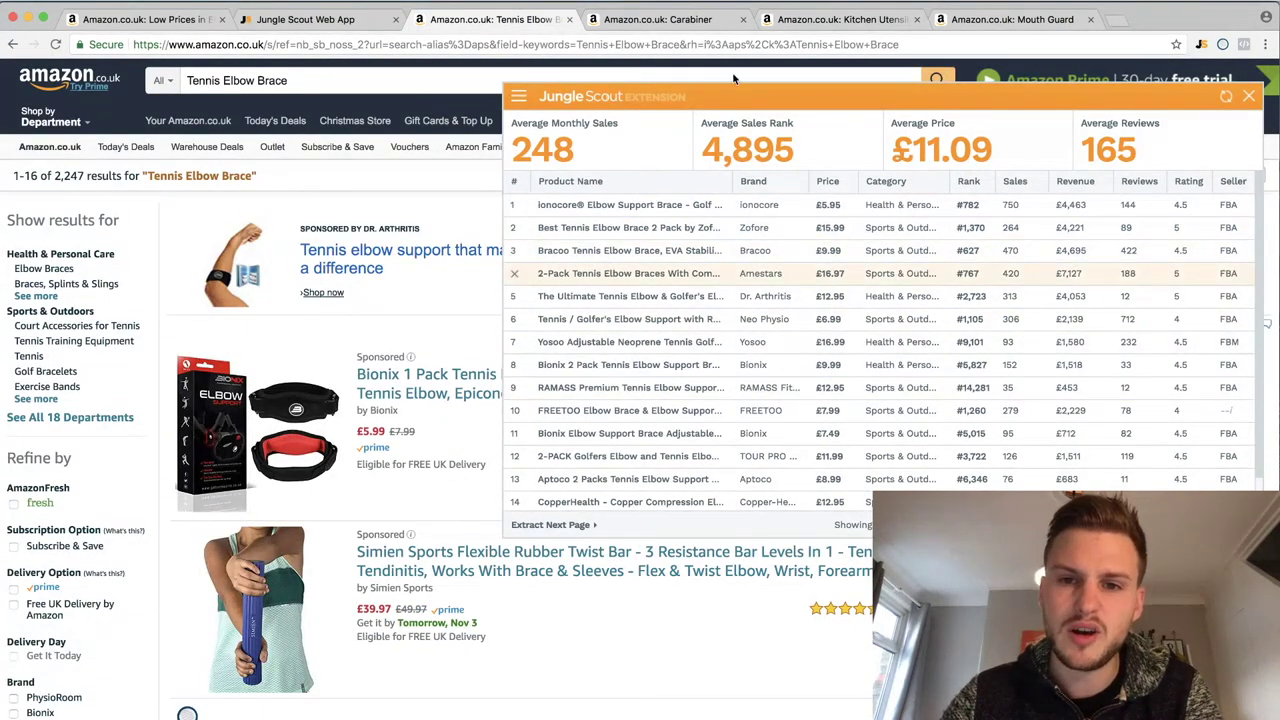
{"action": "left_click", "coordinate": [835, 19]}
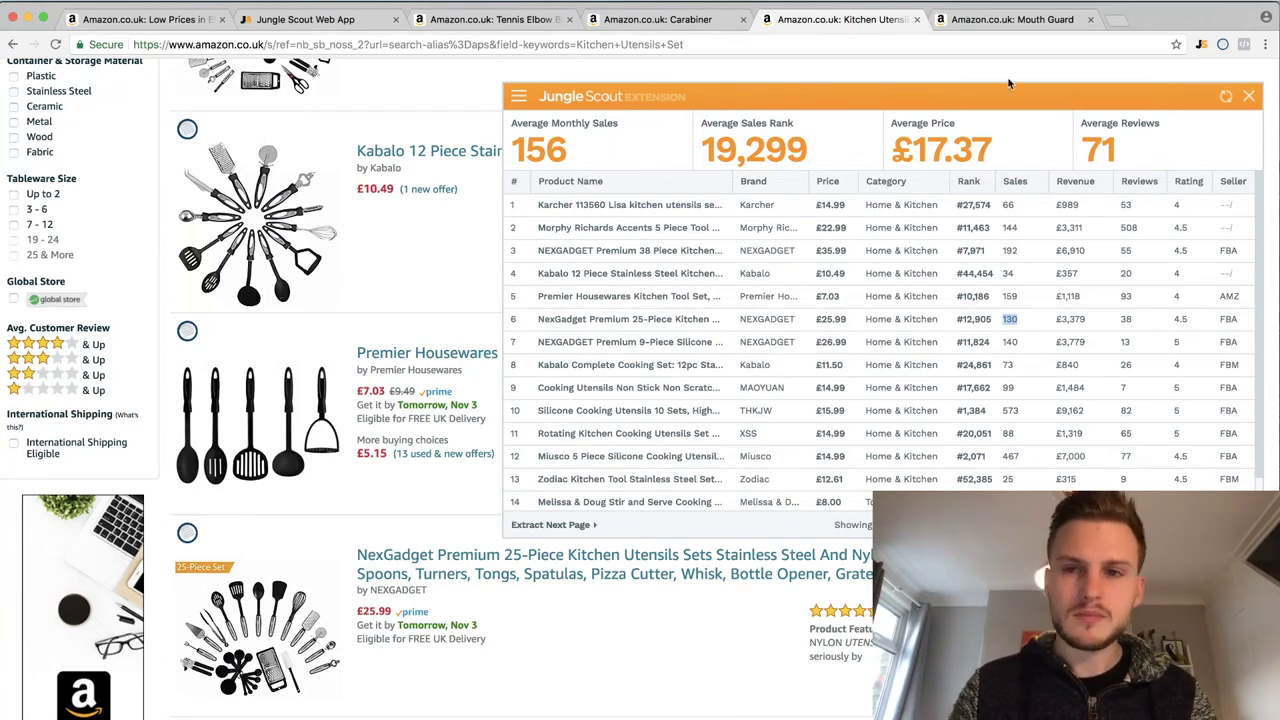
Step: Open alibaba.com in a new tab and search its products for "tennis elbow brace"
{"action": "left_click", "coordinate": [1114, 21]}
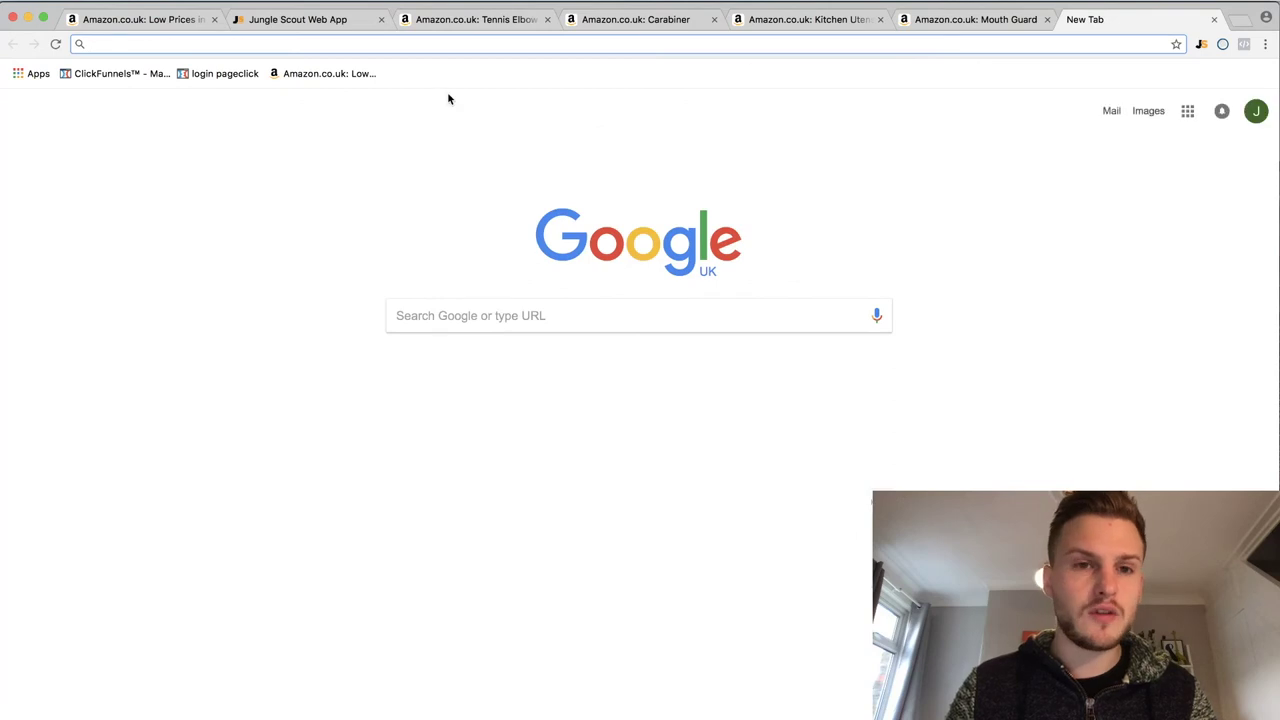
{"action": "type", "text": "alibaba.com"}
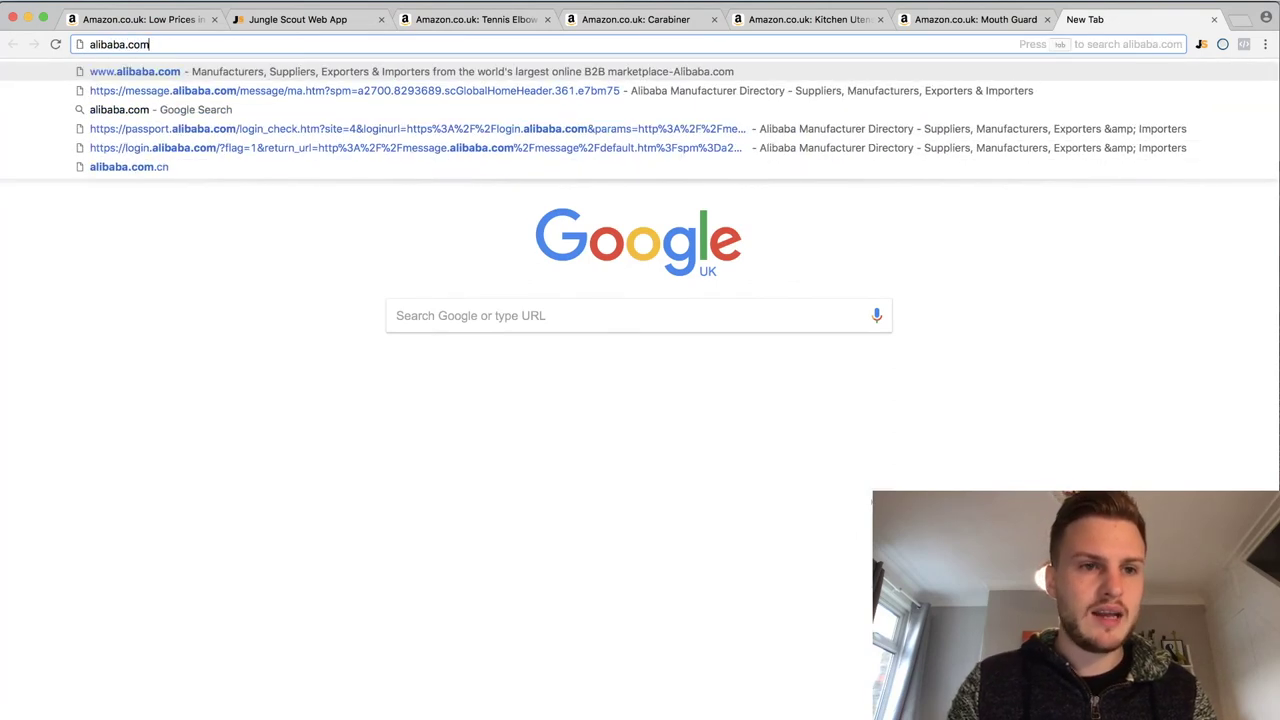
{"action": "key", "text": "Return"}
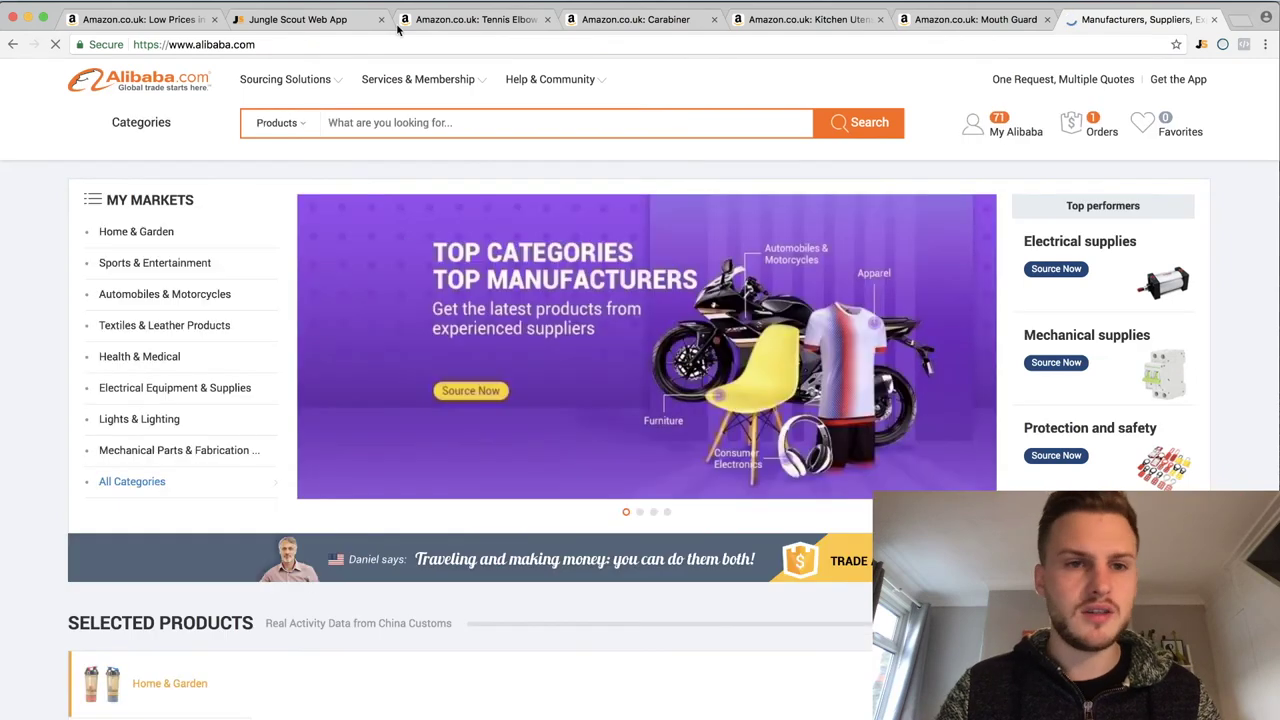
{"action": "left_click", "coordinate": [373, 123]}
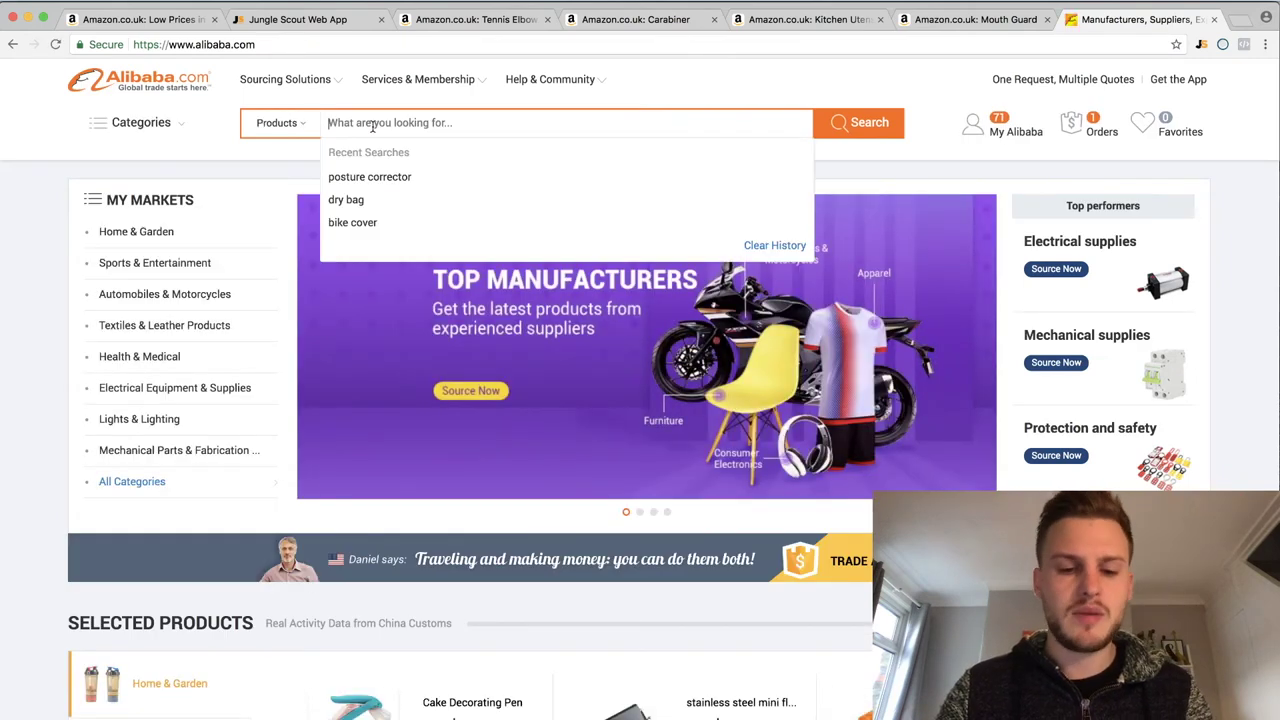
{"action": "type", "text": "tennis elbow"}
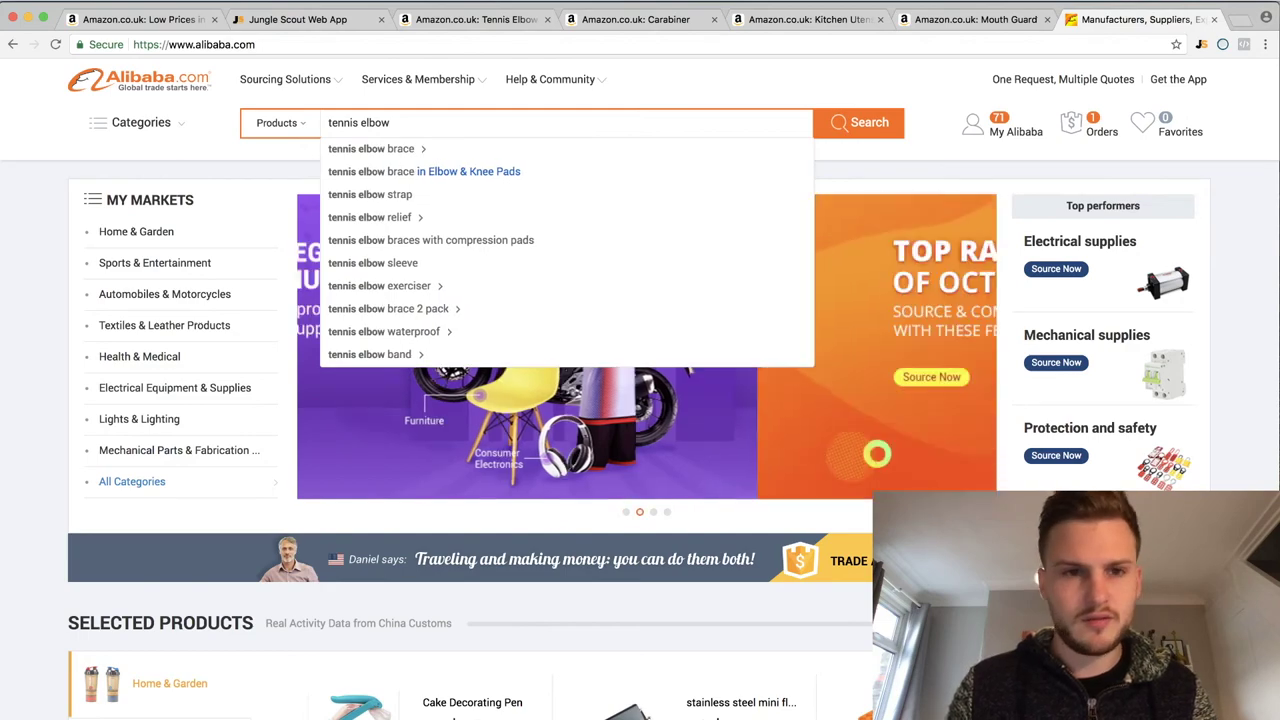
{"action": "key", "text": "Down"}
{"action": "key", "text": "Return"}
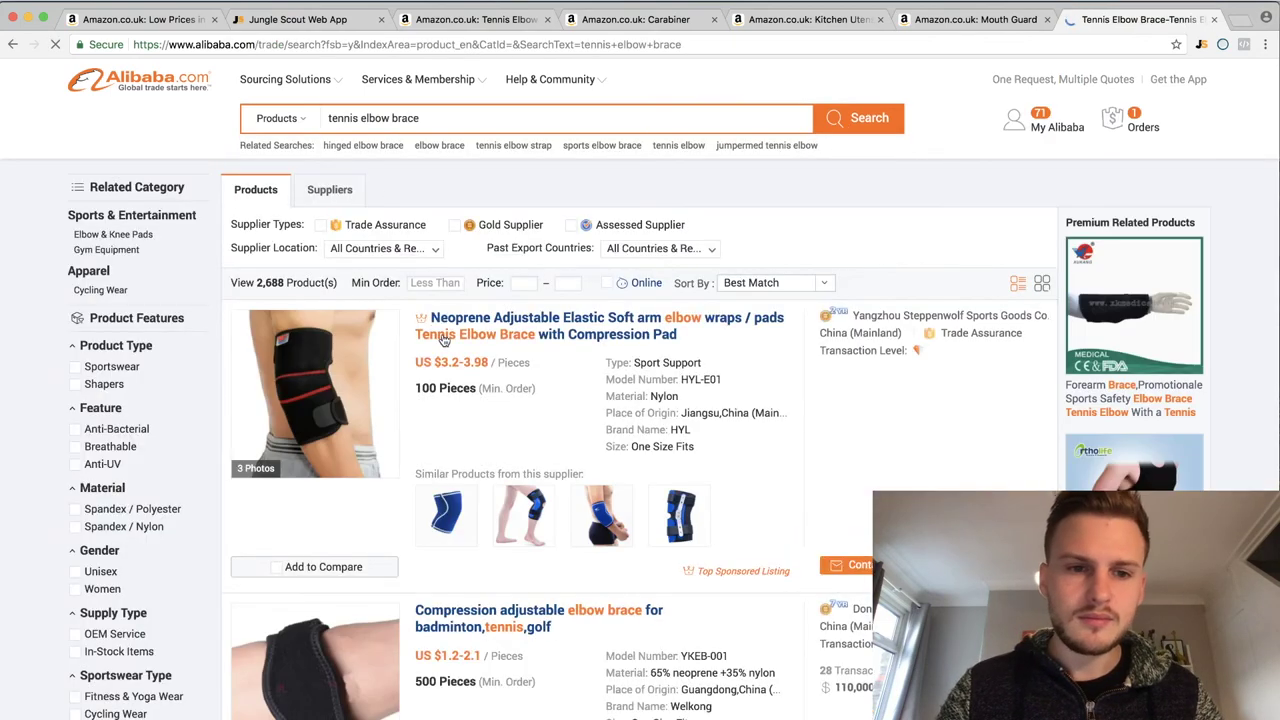
Step: Examine the unit prices and minimum order quantities of the tennis elbow brace suppliers
{"action": "scroll", "coordinate": [447, 437], "scroll_direction": "down", "scroll_amount": 3}
{"action": "scroll", "coordinate": [447, 437], "scroll_direction": "down", "scroll_amount": 3}
{"action": "scroll", "coordinate": [453, 422], "scroll_direction": "up", "scroll_amount": 1}
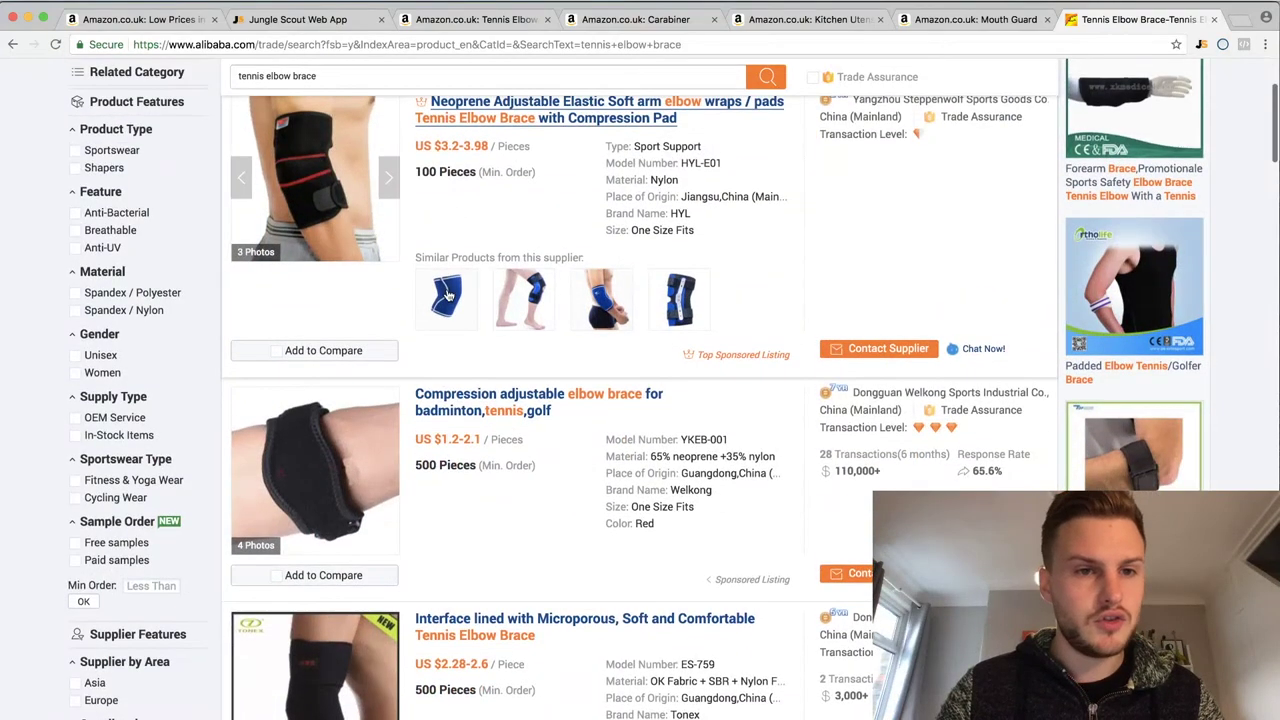
{"action": "scroll", "coordinate": [446, 287], "scroll_direction": "down", "scroll_amount": 5}
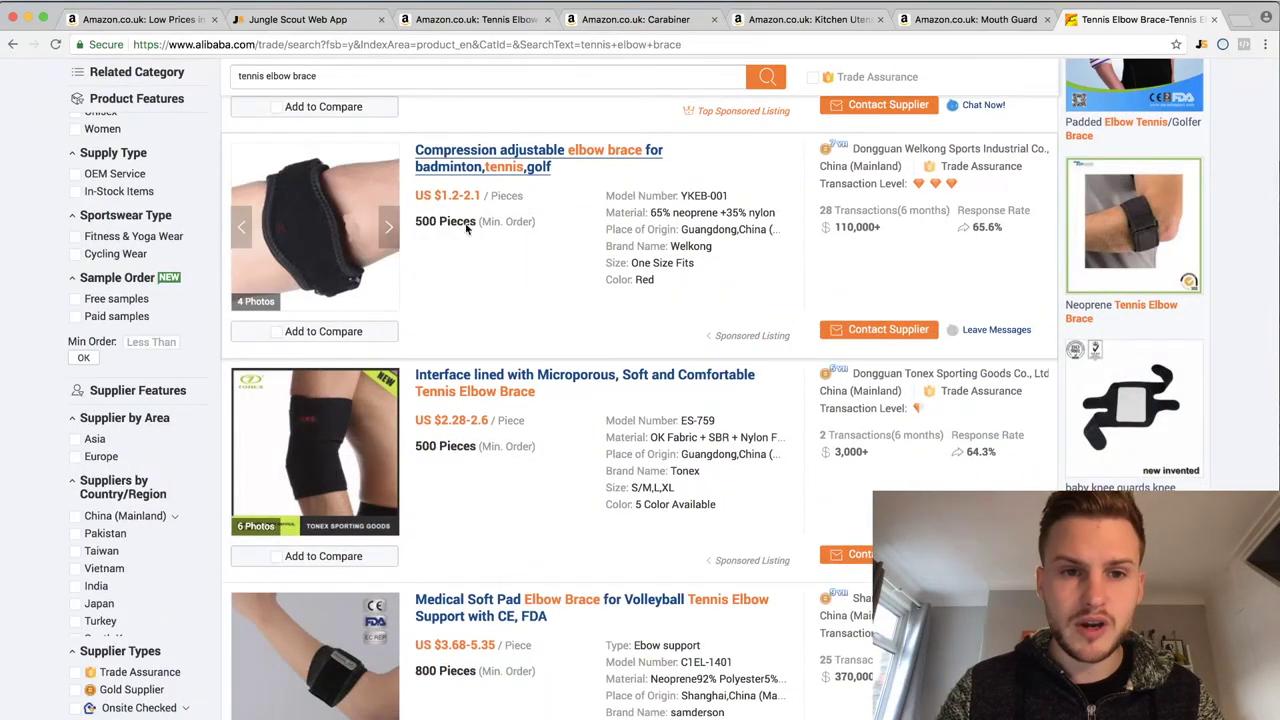
{"action": "scroll", "coordinate": [480, 240], "scroll_direction": "down", "scroll_amount": 10}
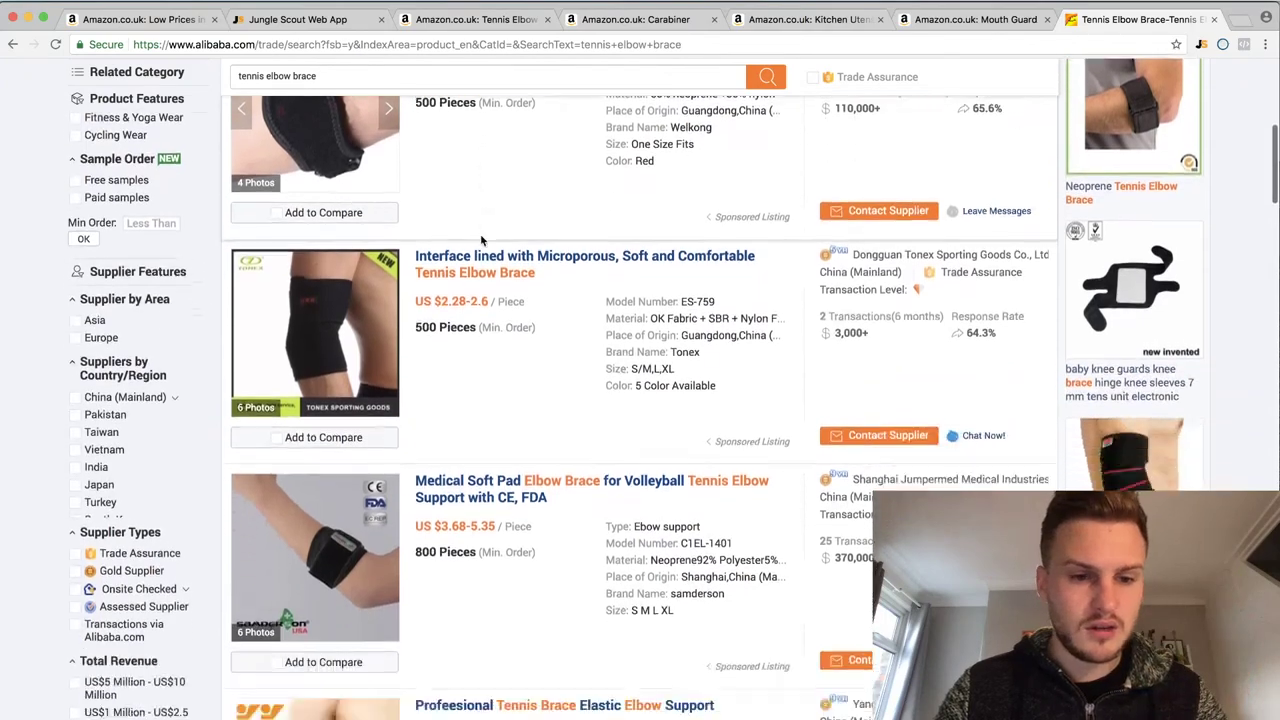
{"action": "scroll", "coordinate": [453, 546], "scroll_direction": "down", "scroll_amount": 12}
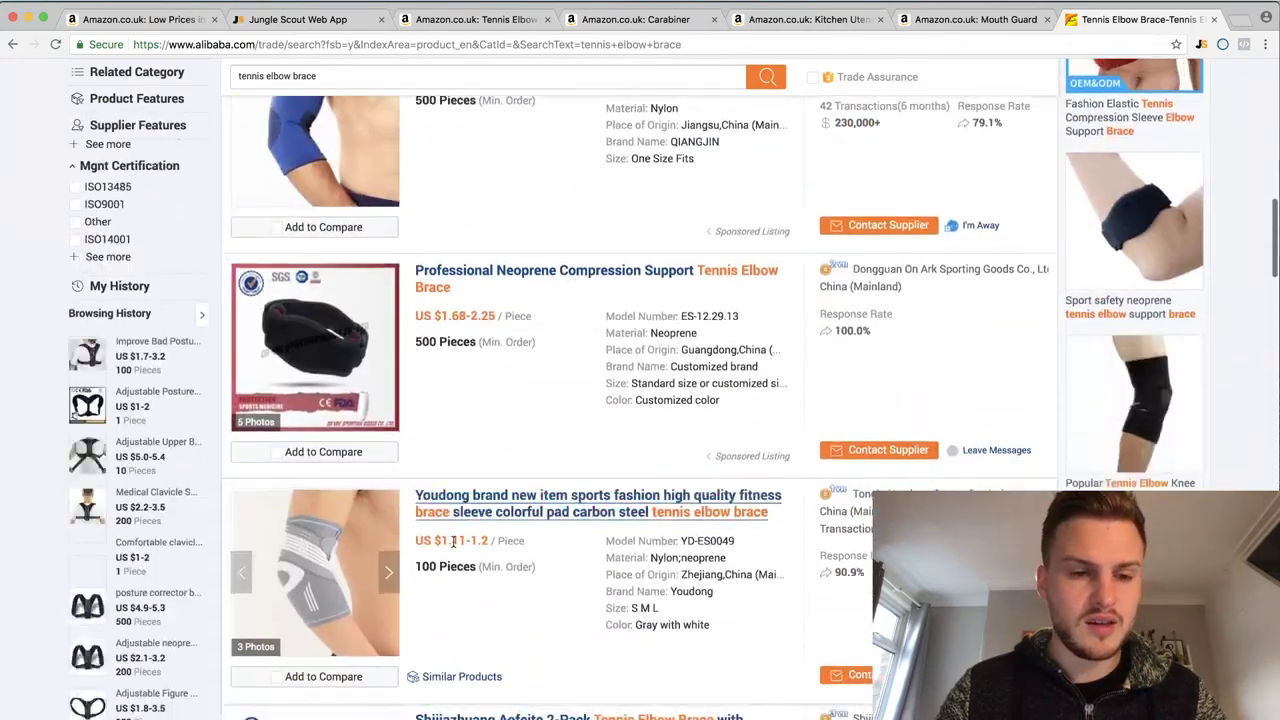
{"action": "scroll", "coordinate": [453, 546], "scroll_direction": "down", "scroll_amount": 1}
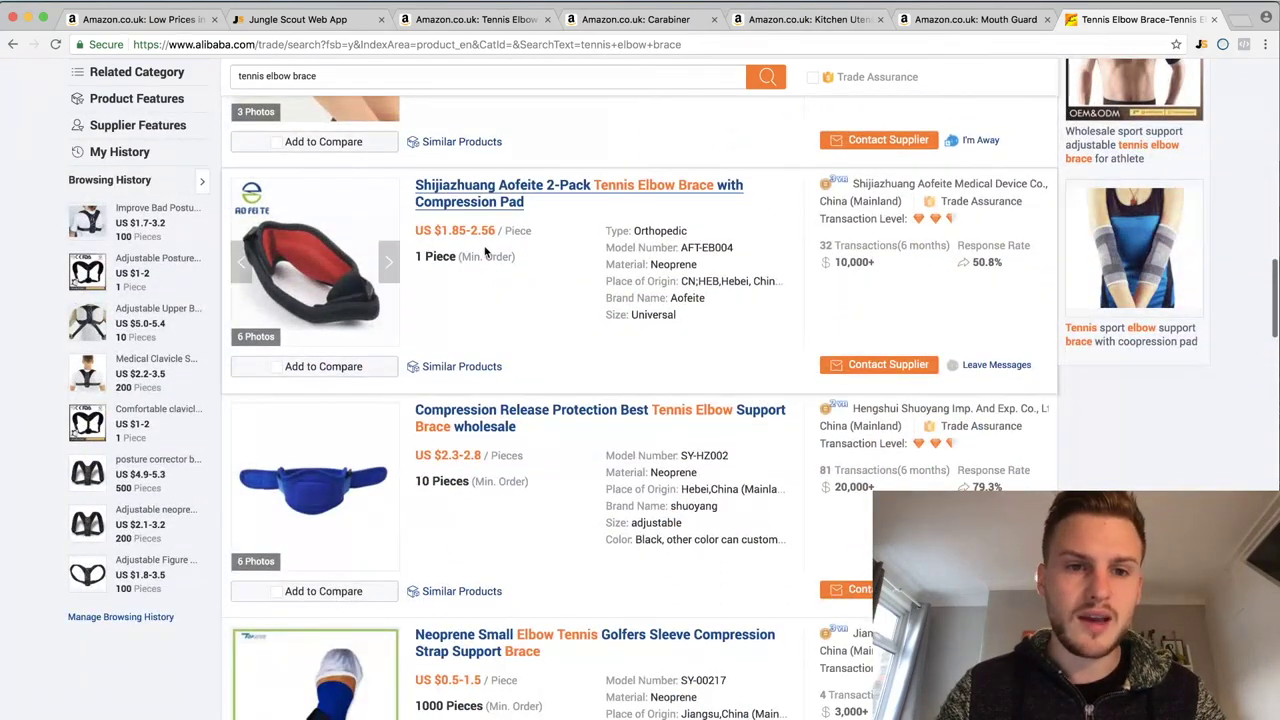
{"action": "scroll", "coordinate": [470, 340], "scroll_direction": "up", "scroll_amount": 10}
{"action": "scroll", "coordinate": [465, 425], "scroll_direction": "up", "scroll_amount": 12}
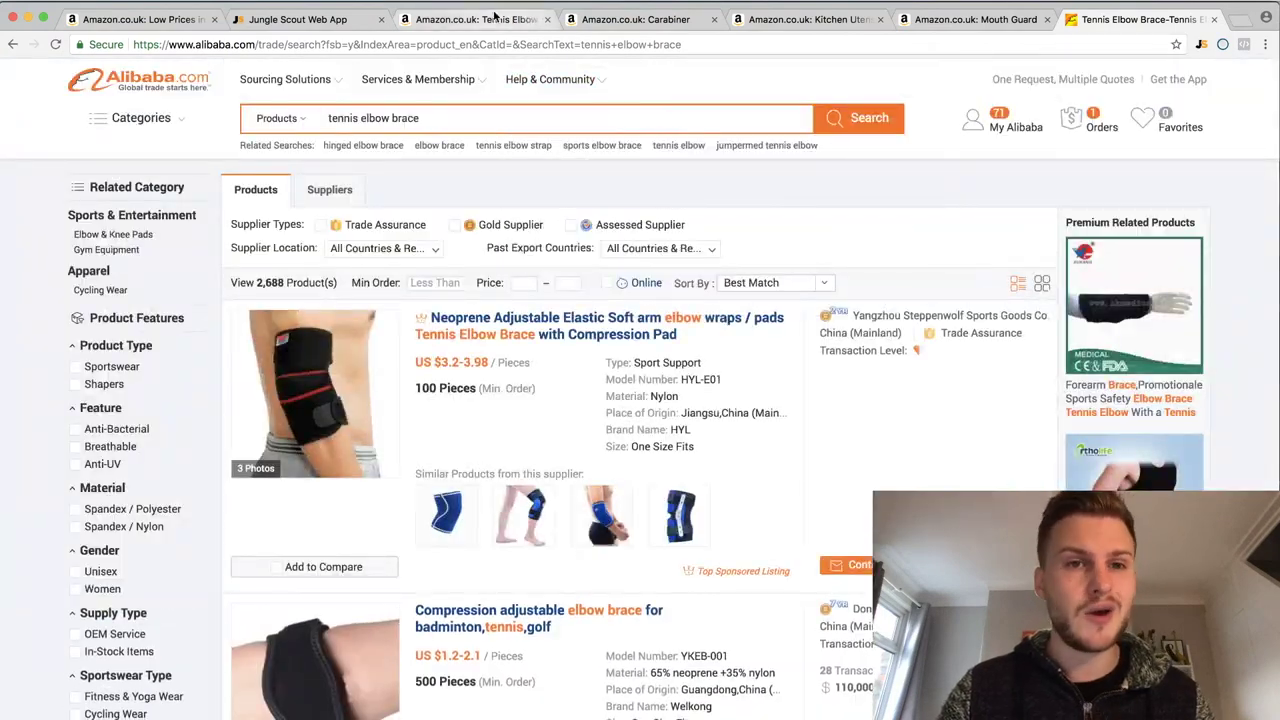
Step: Revisit the Tennis Elbow Brace and Carabiner analyses, and return to the start of the Jungle Scout product database
{"action": "left_click", "coordinate": [486, 20]}
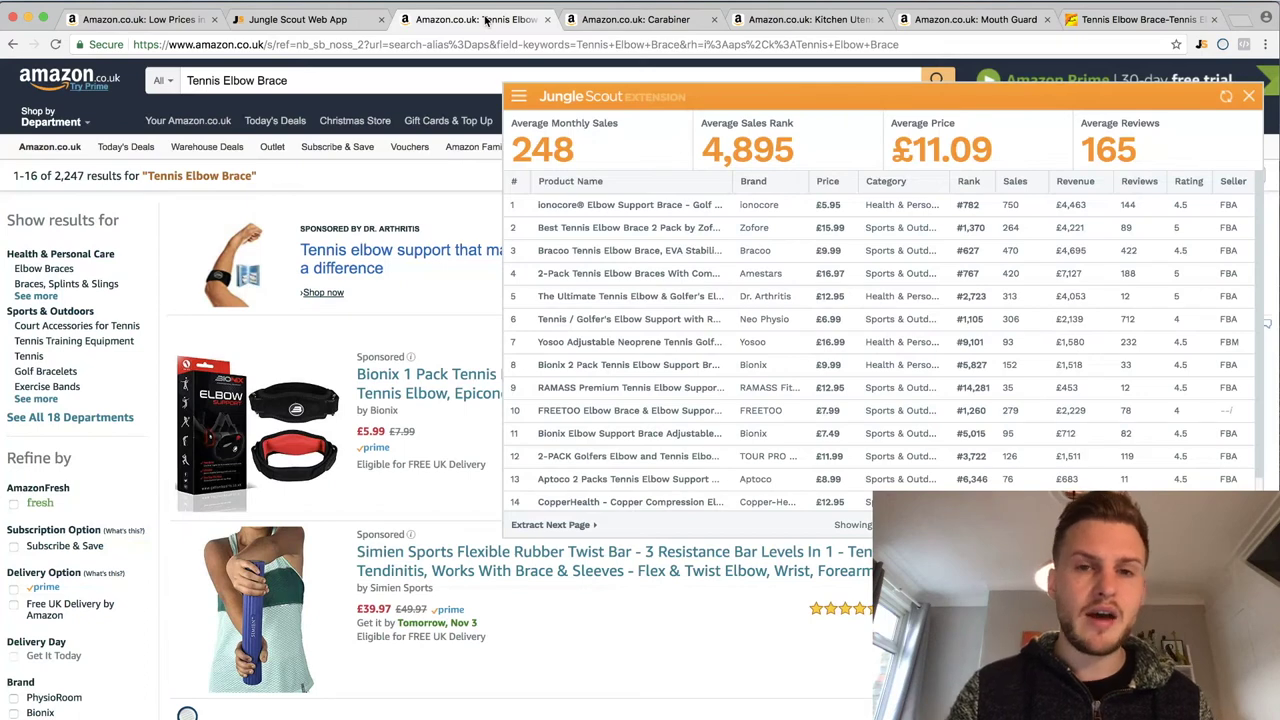
{"action": "left_click", "coordinate": [643, 20]}
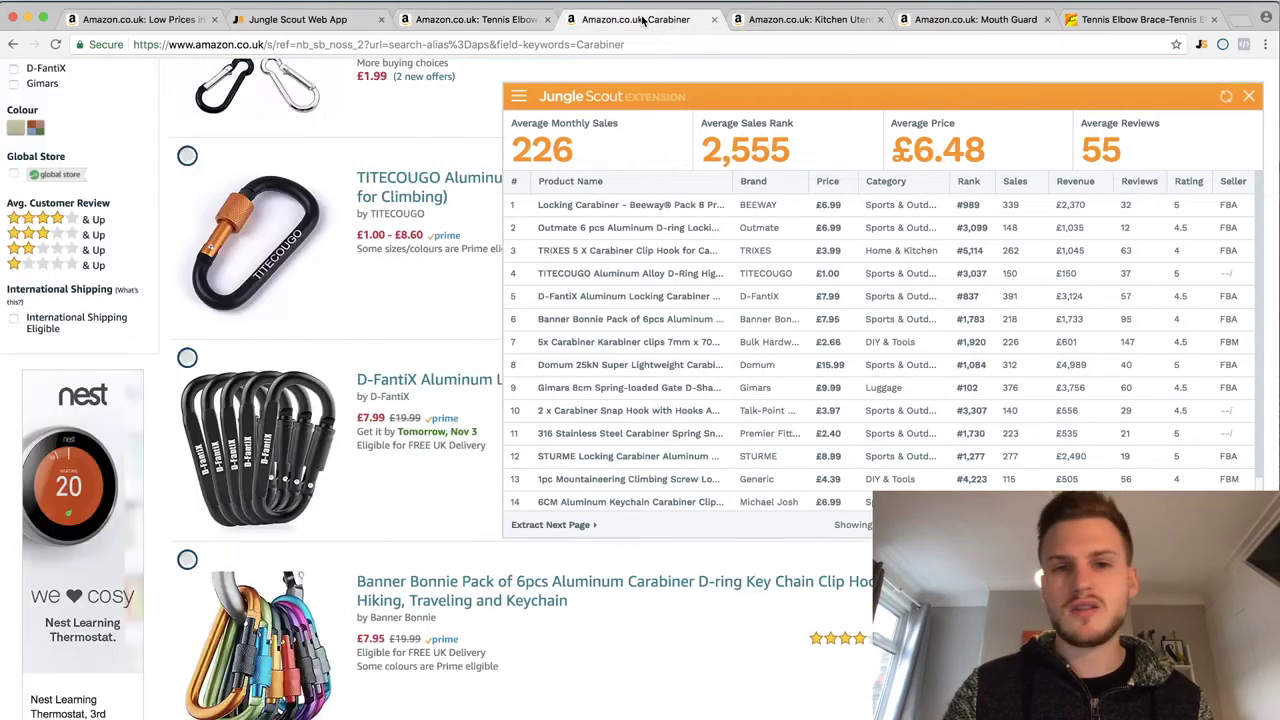
{"action": "left_click", "coordinate": [282, 22]}
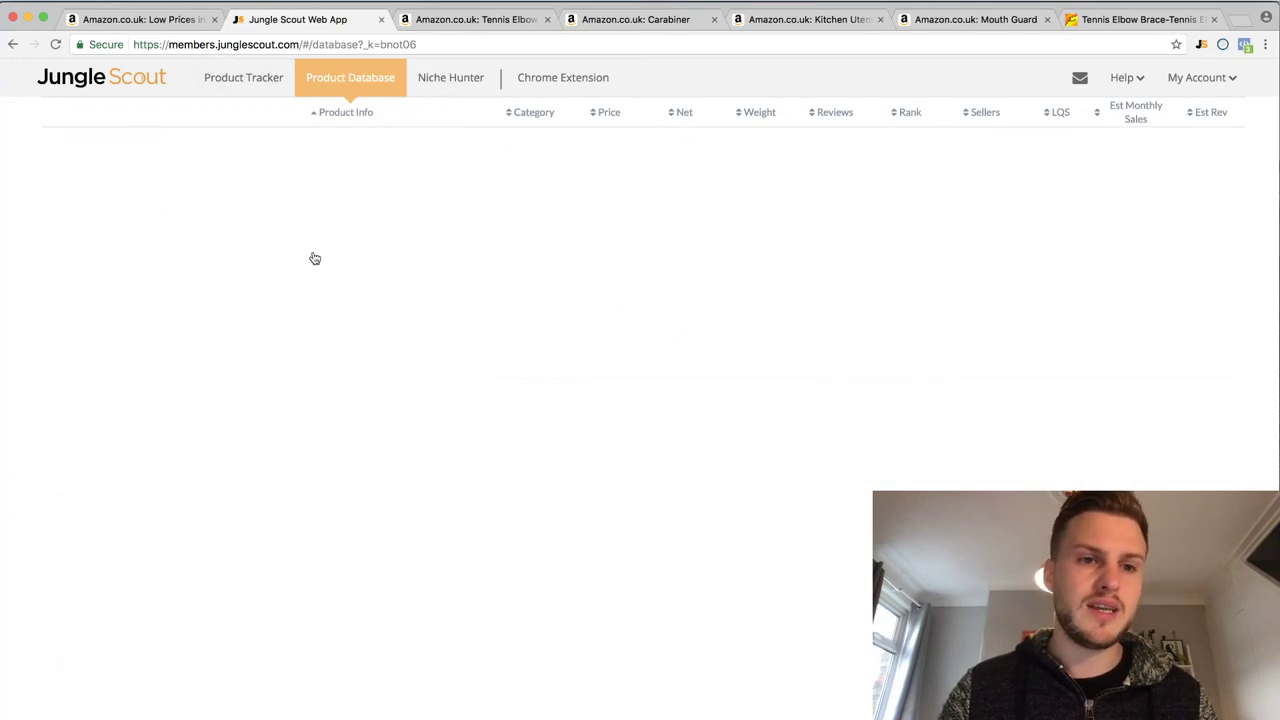
{"action": "scroll", "coordinate": [313, 258], "scroll_direction": "down", "scroll_amount": 5}
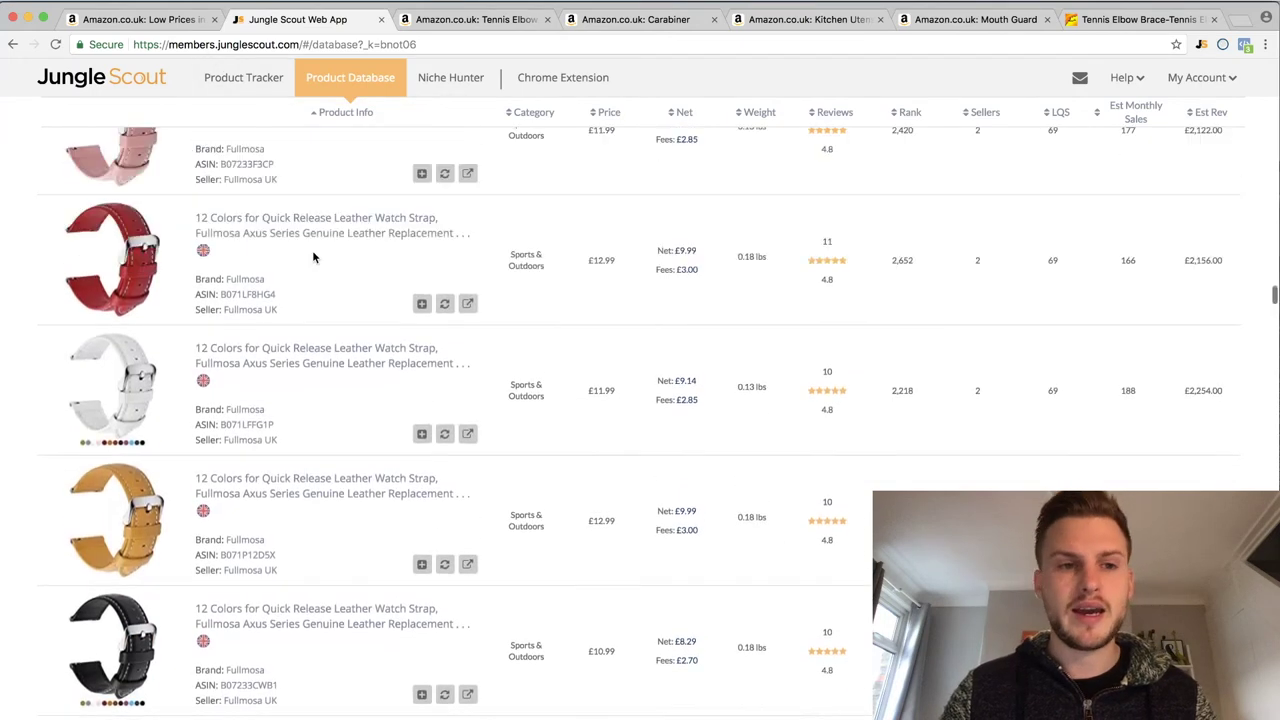
{"action": "scroll", "coordinate": [313, 258], "scroll_direction": "up", "scroll_amount": 10}
{"action": "scroll", "coordinate": [313, 258], "scroll_direction": "up", "scroll_amount": 6}
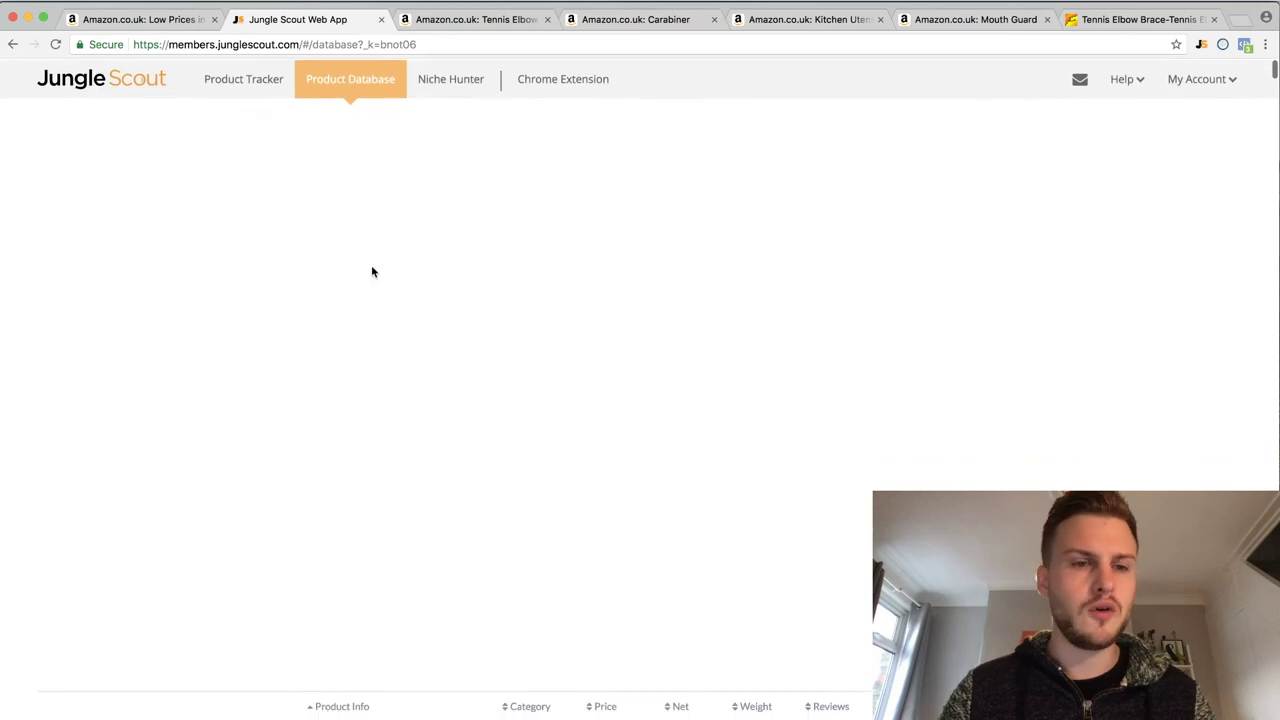